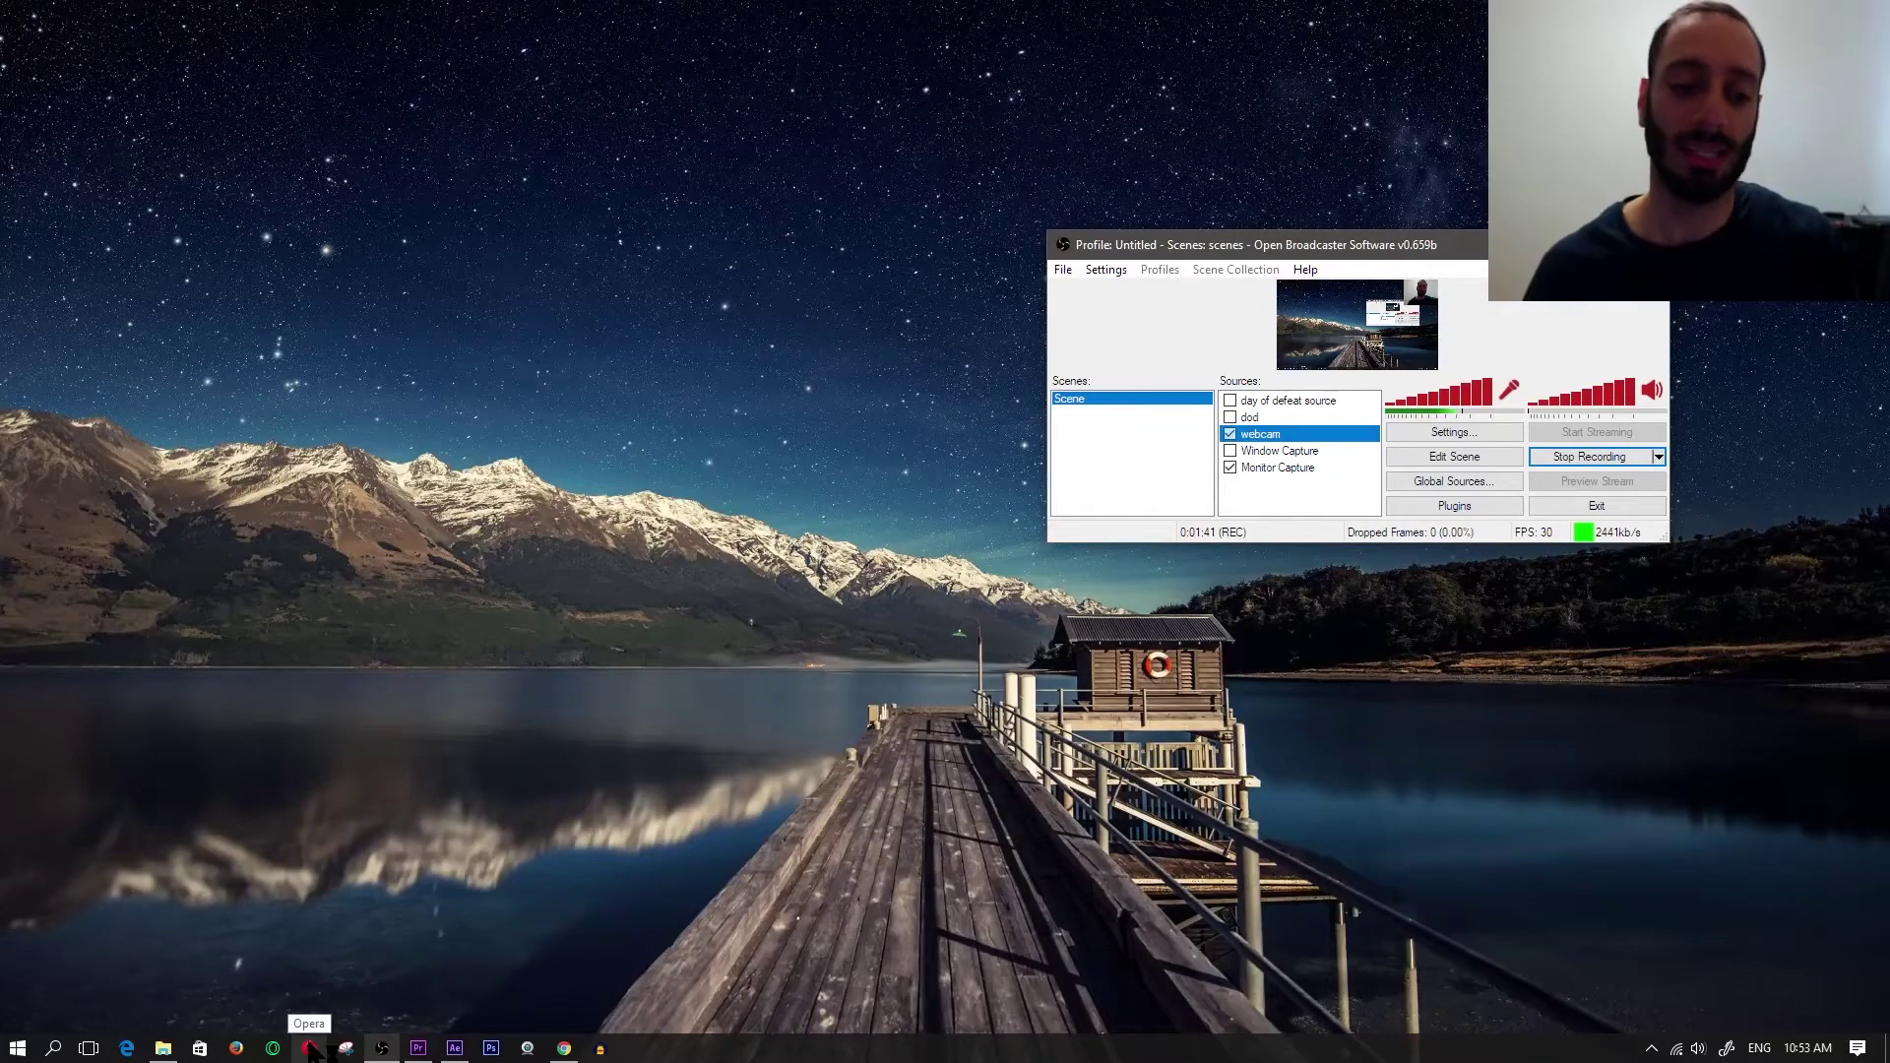
- Open ebay.com in Opera and search eBay for 'office 2016'
click(309, 1048)
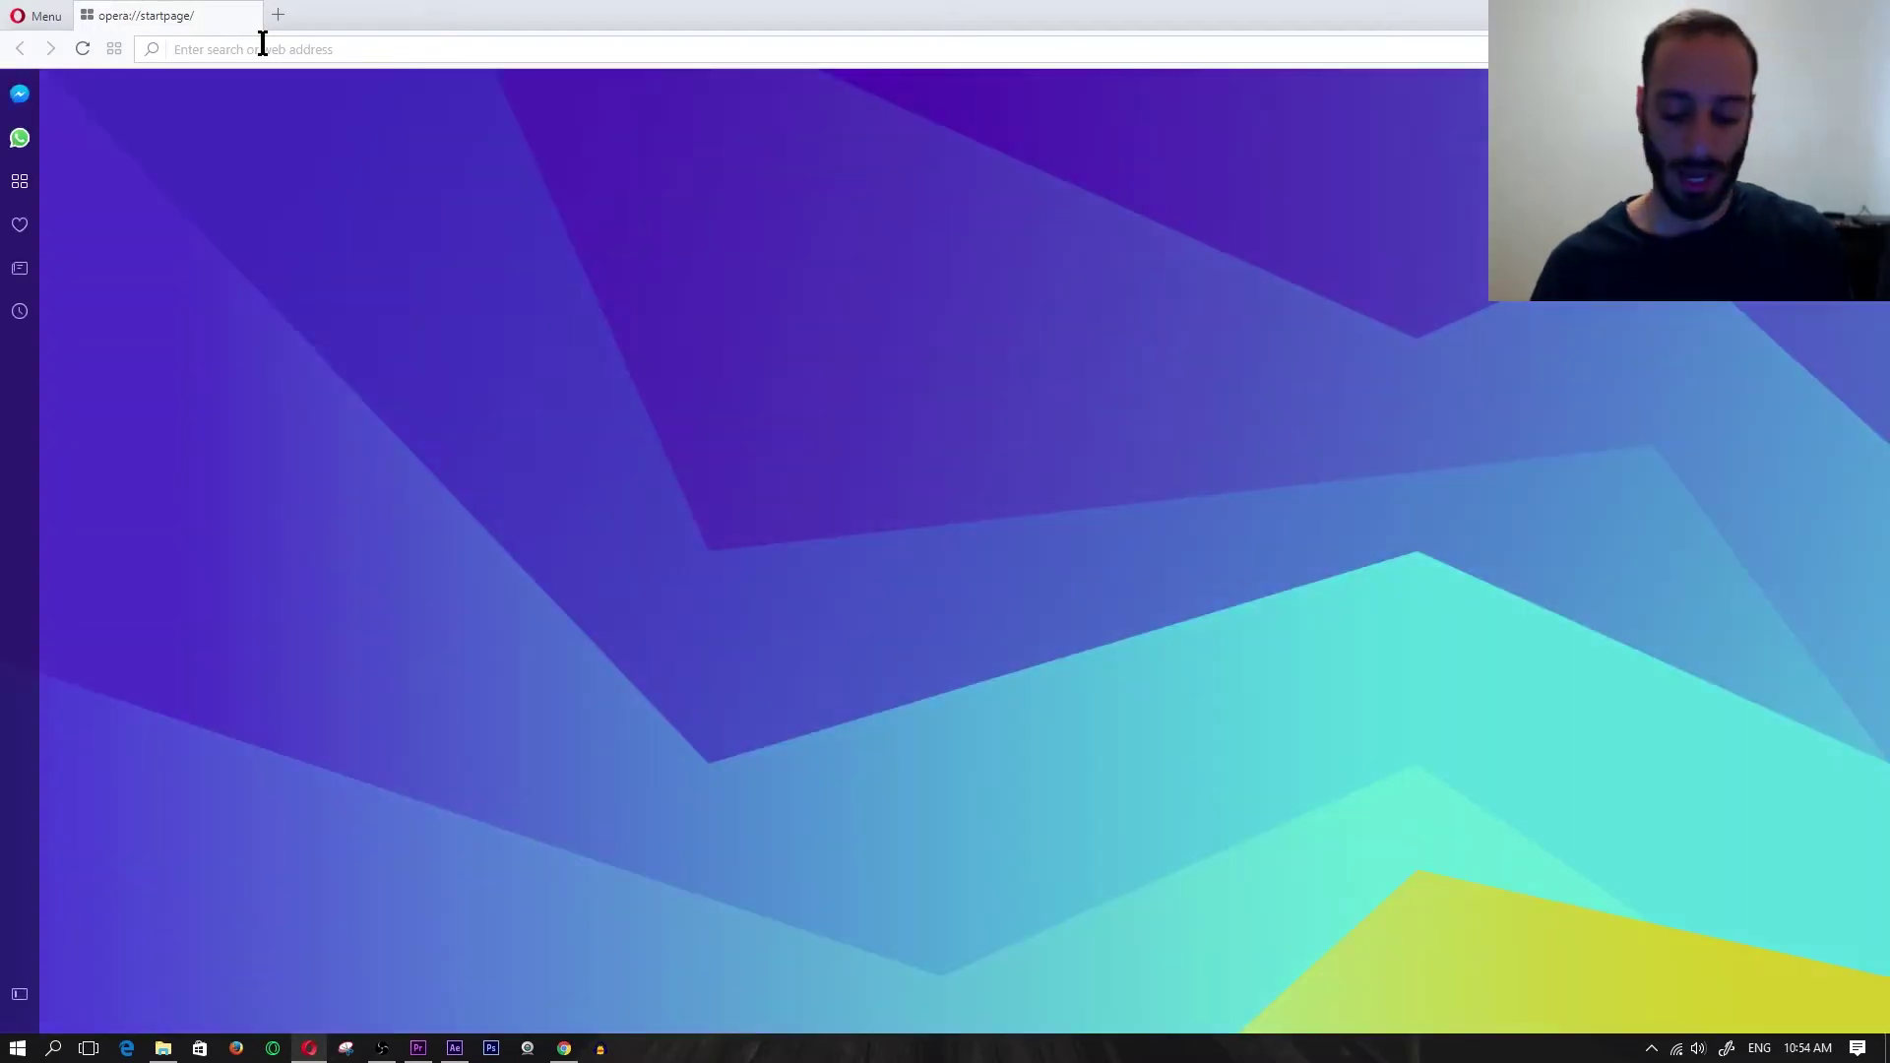
text(ebay.com)
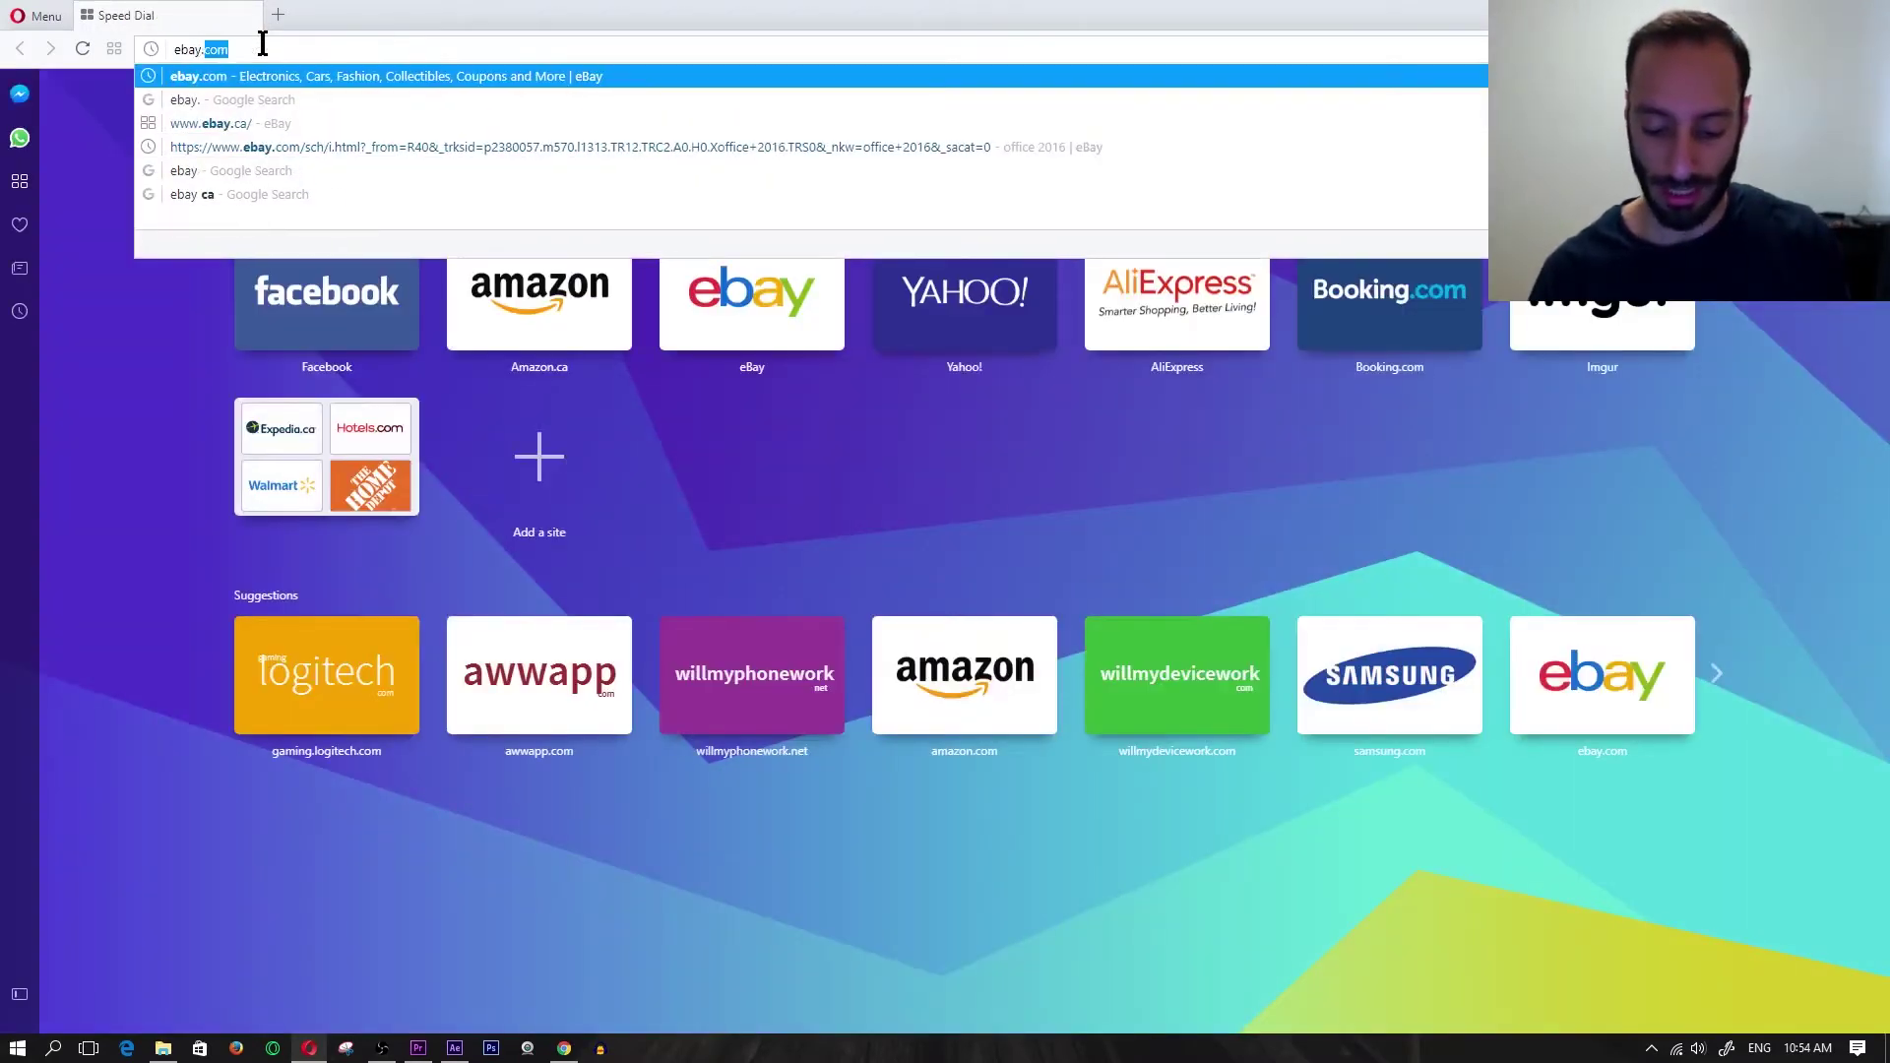
key(Return)
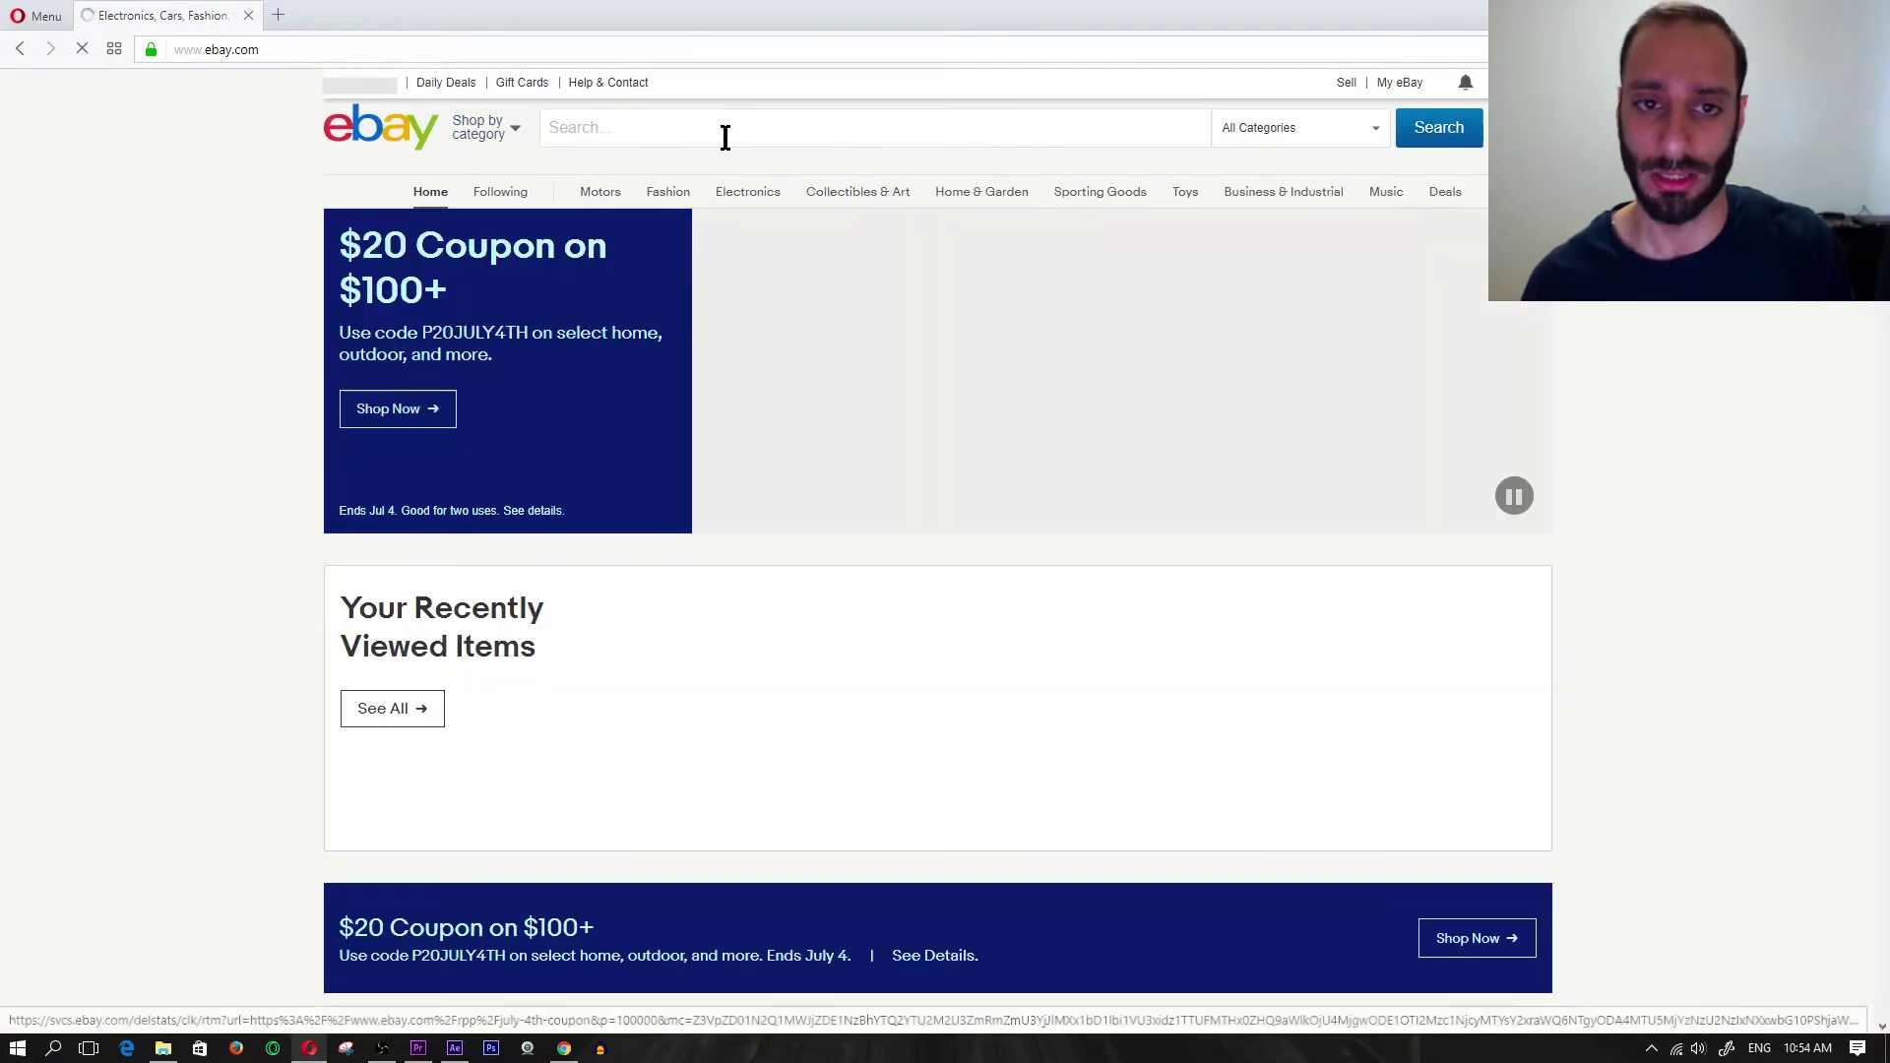
click(724, 137)
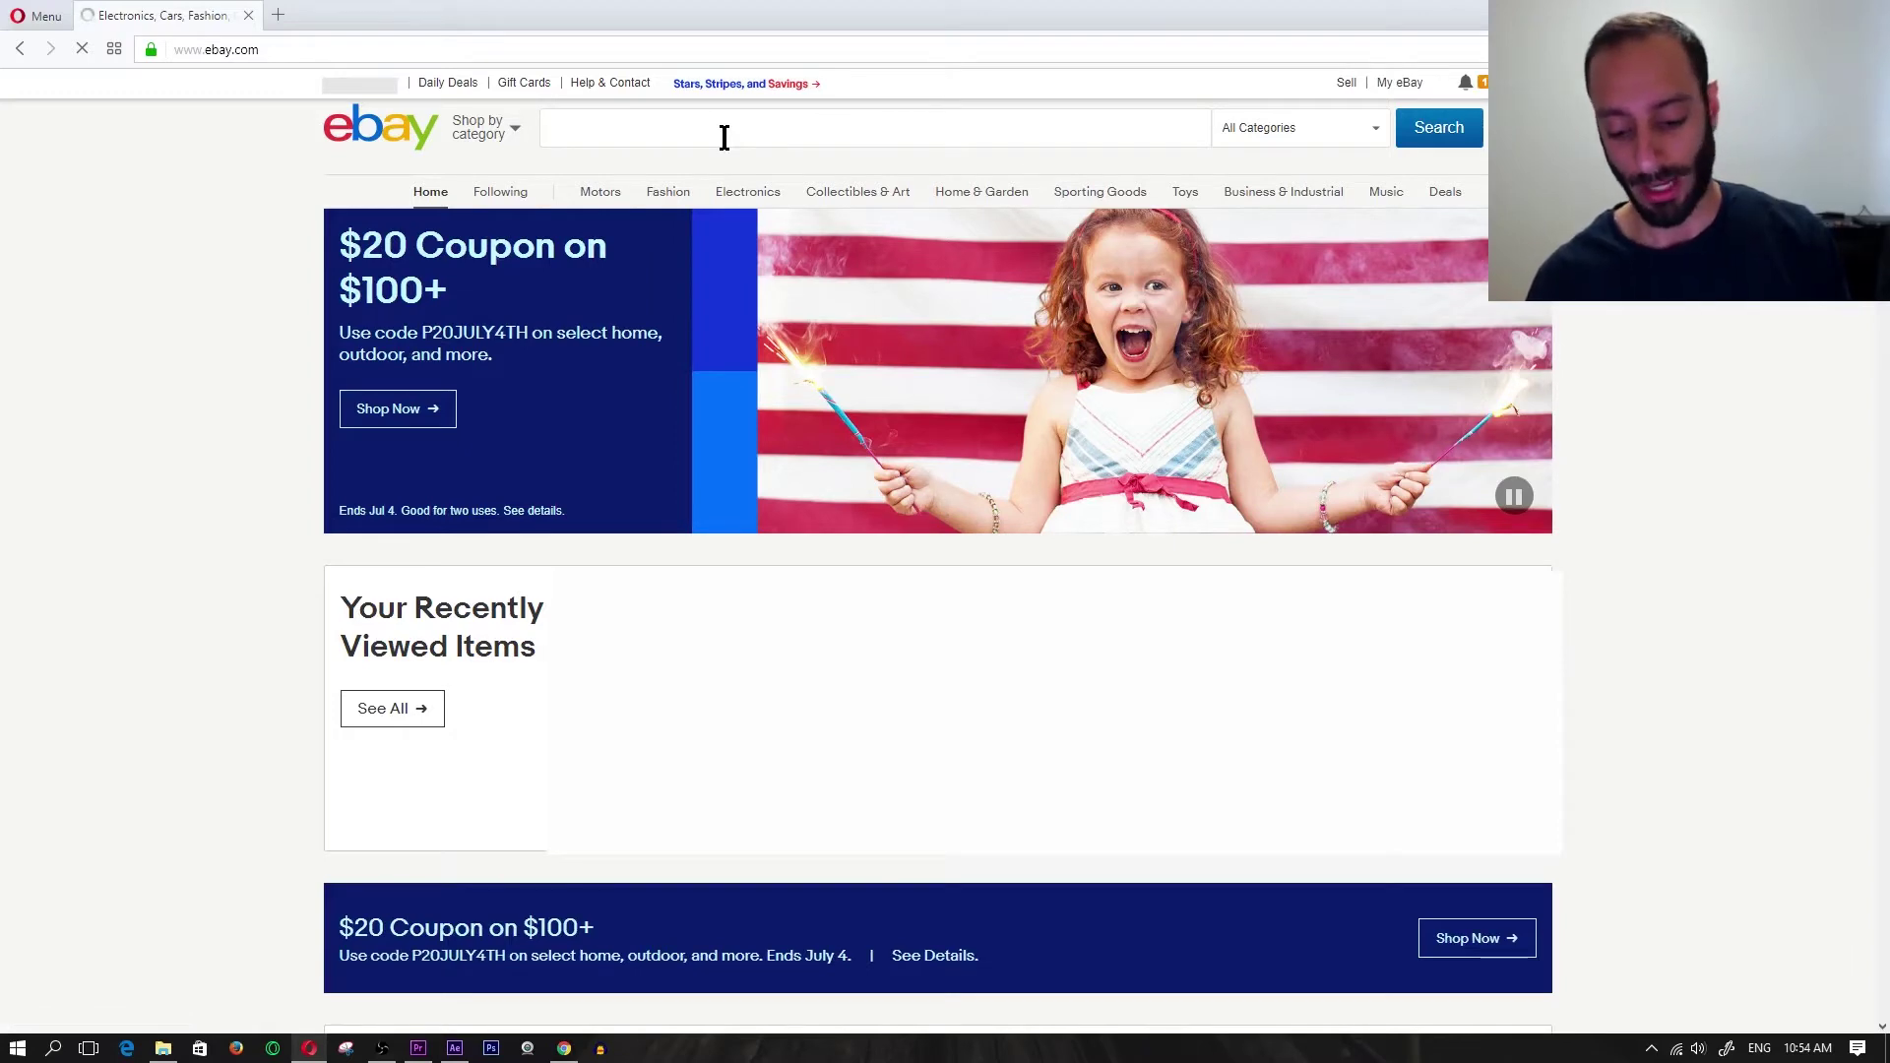
text(office )
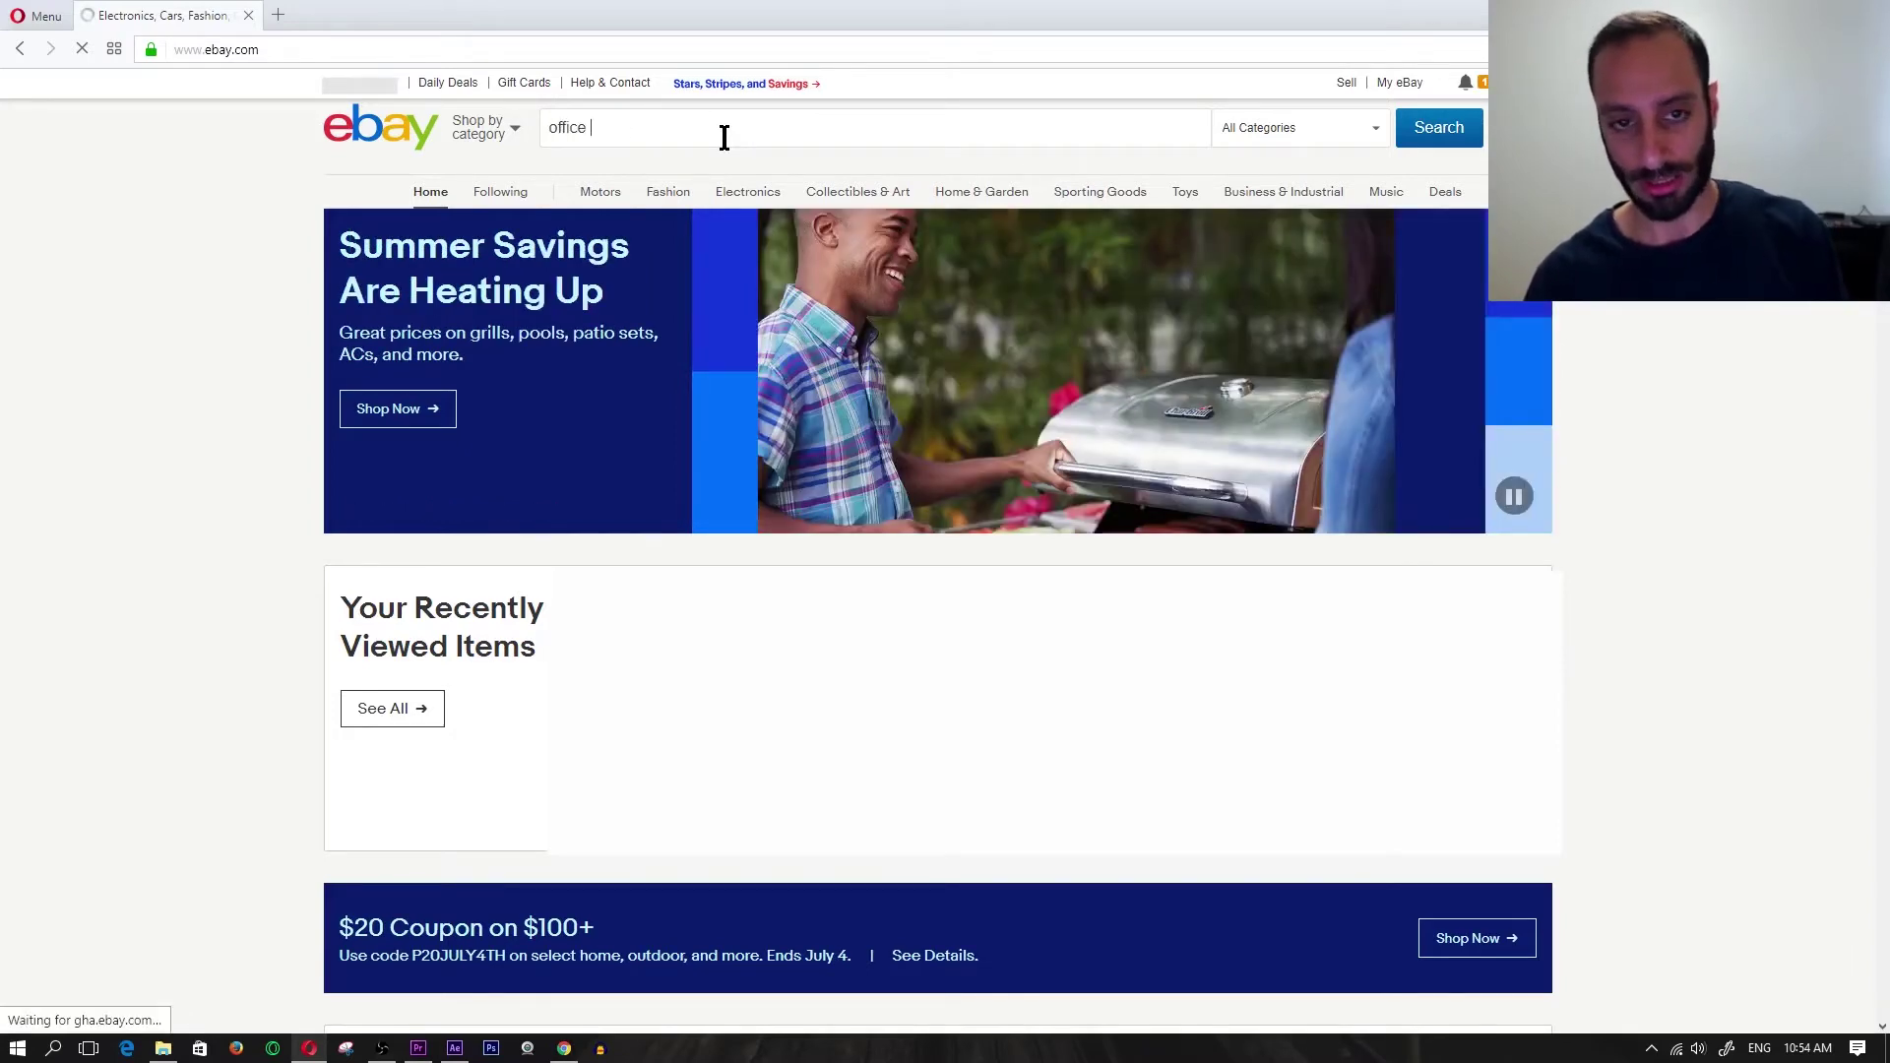
text(2016)
key(Return)
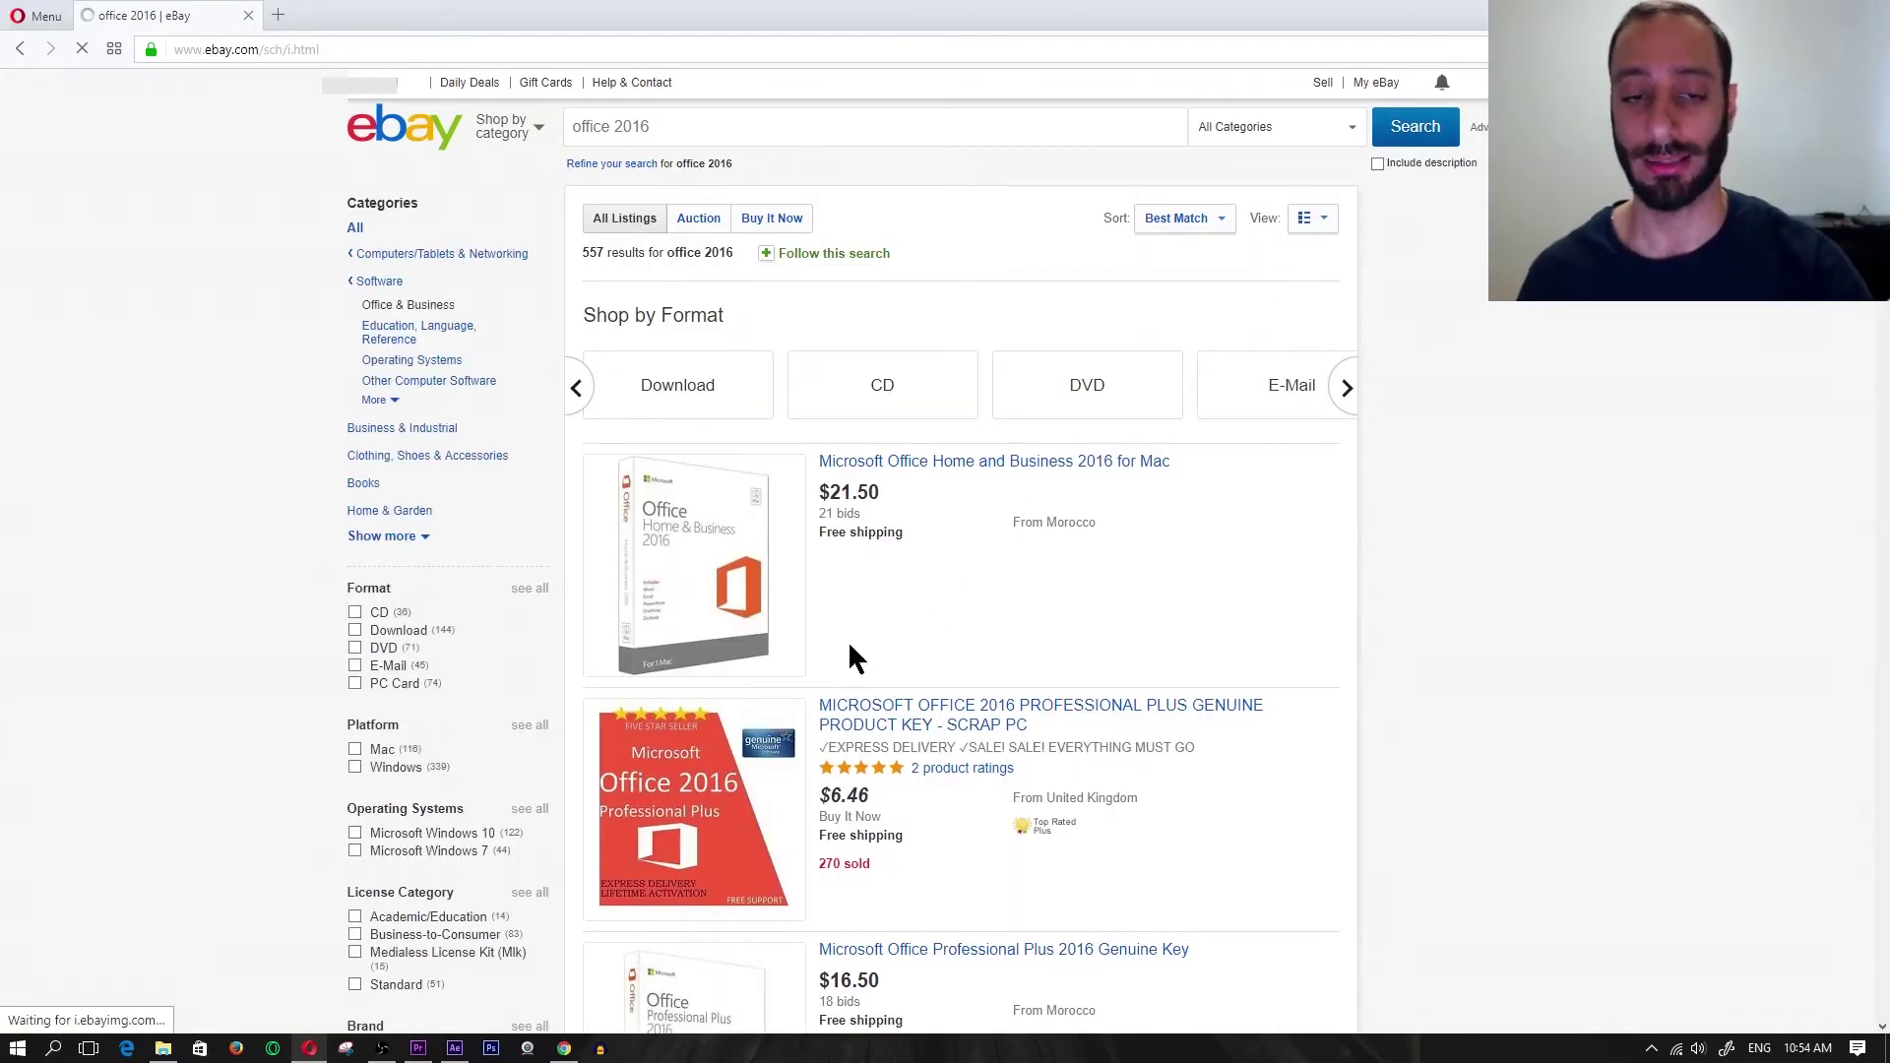
- Scroll through the office 2016 results to find the Professional Plus product key listing
scroll(823, 541, down, 7)
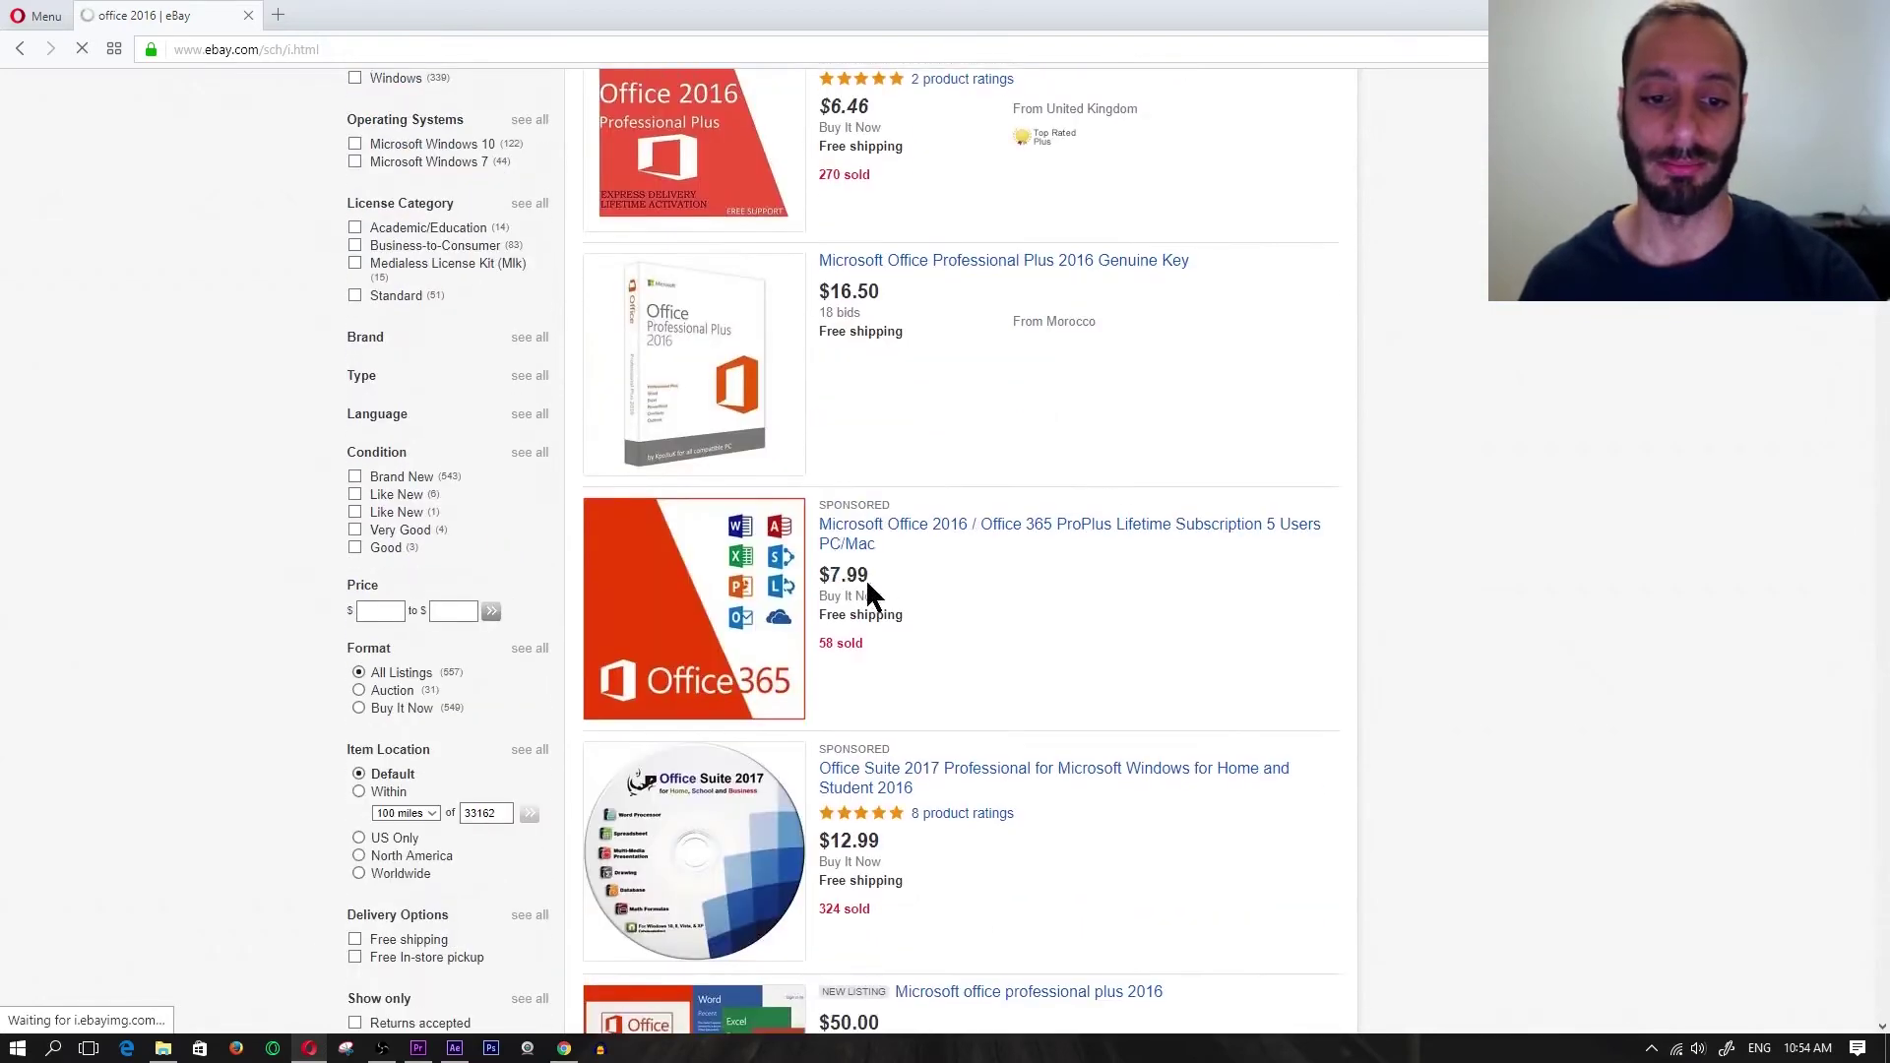
scroll(886, 589, down, 4)
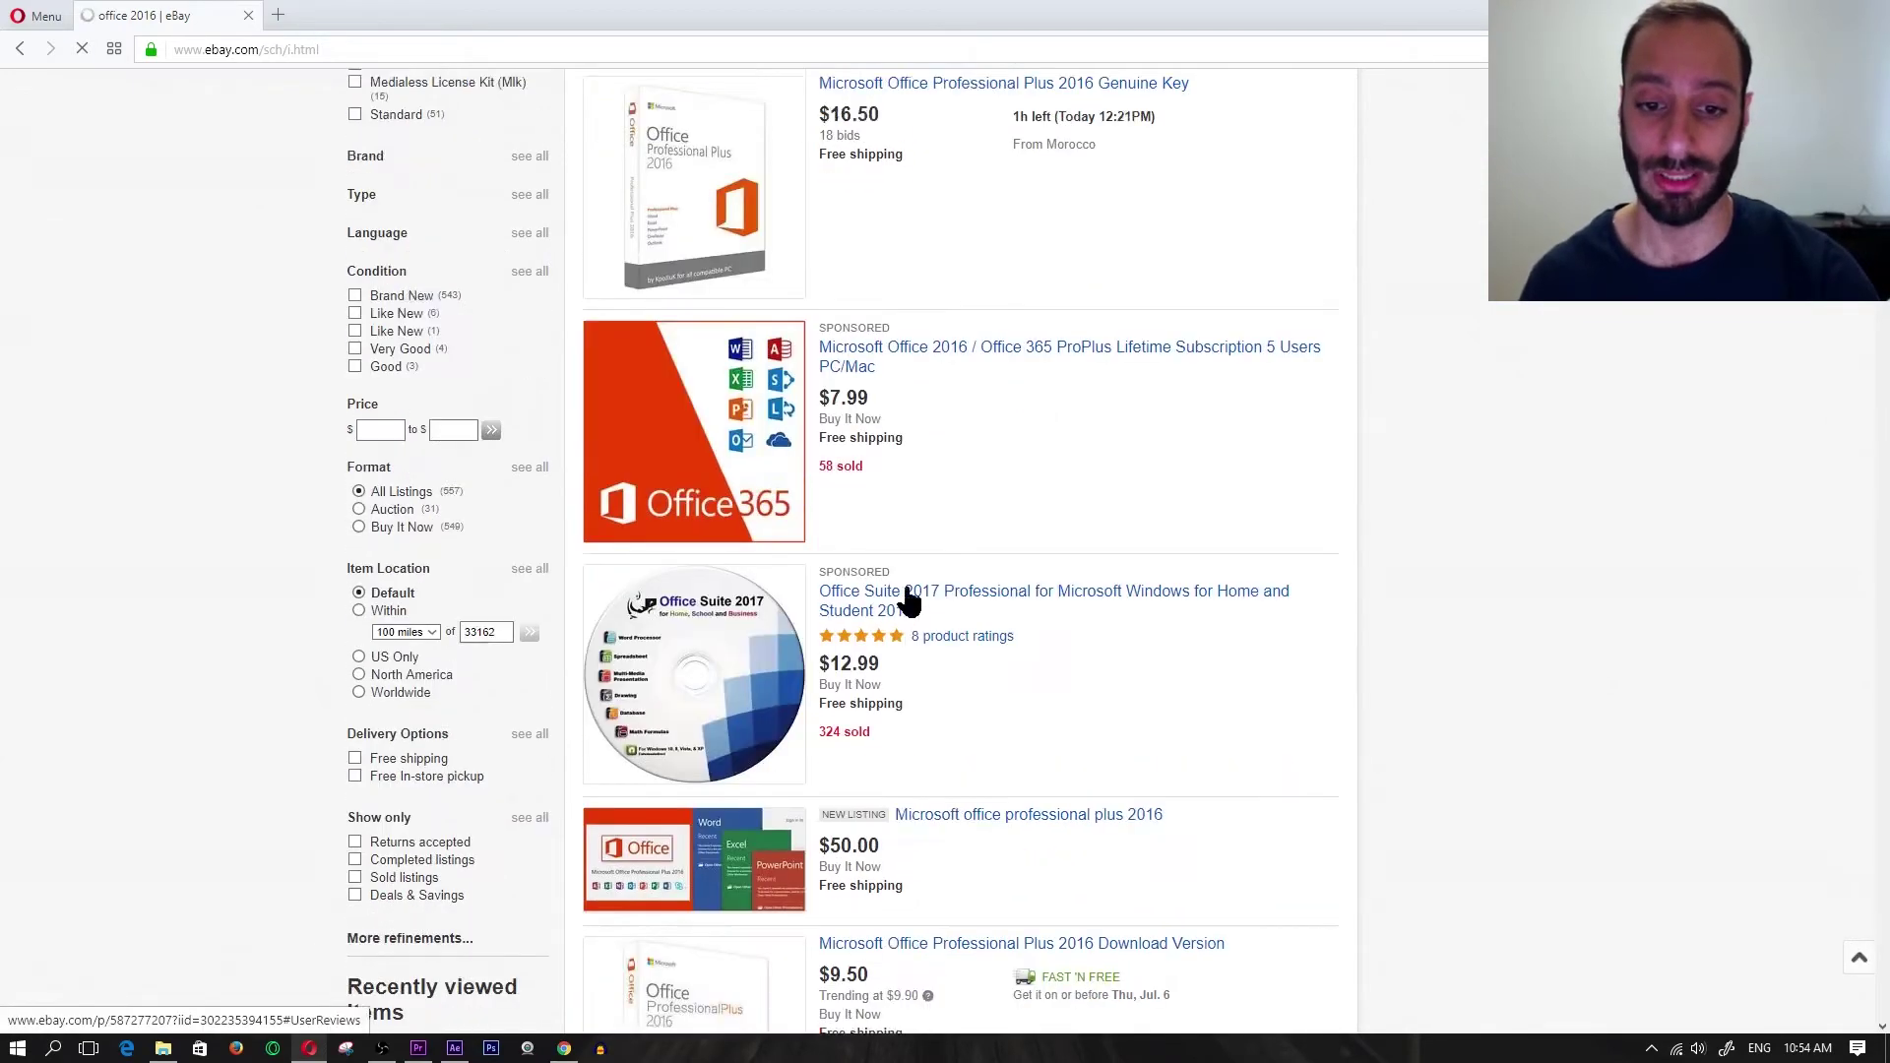
scroll(916, 546, up, 2)
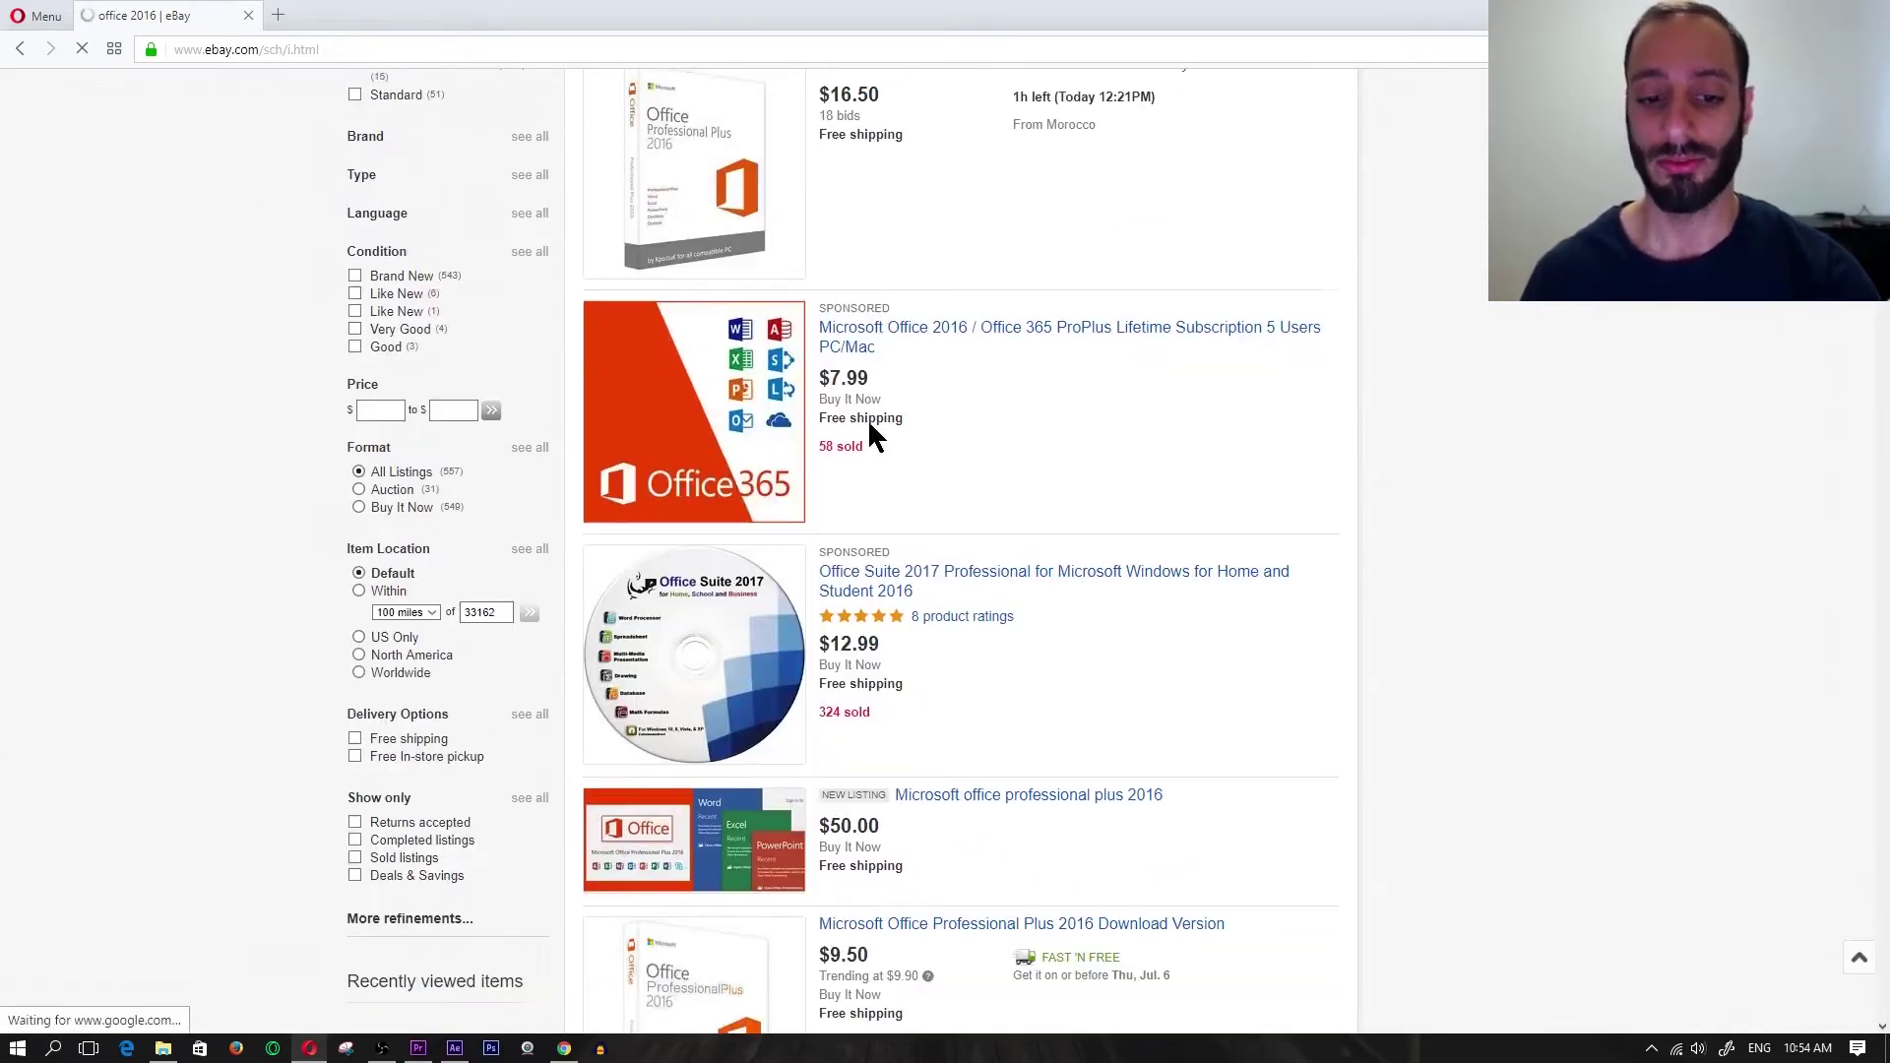
scroll(908, 469, down, 8)
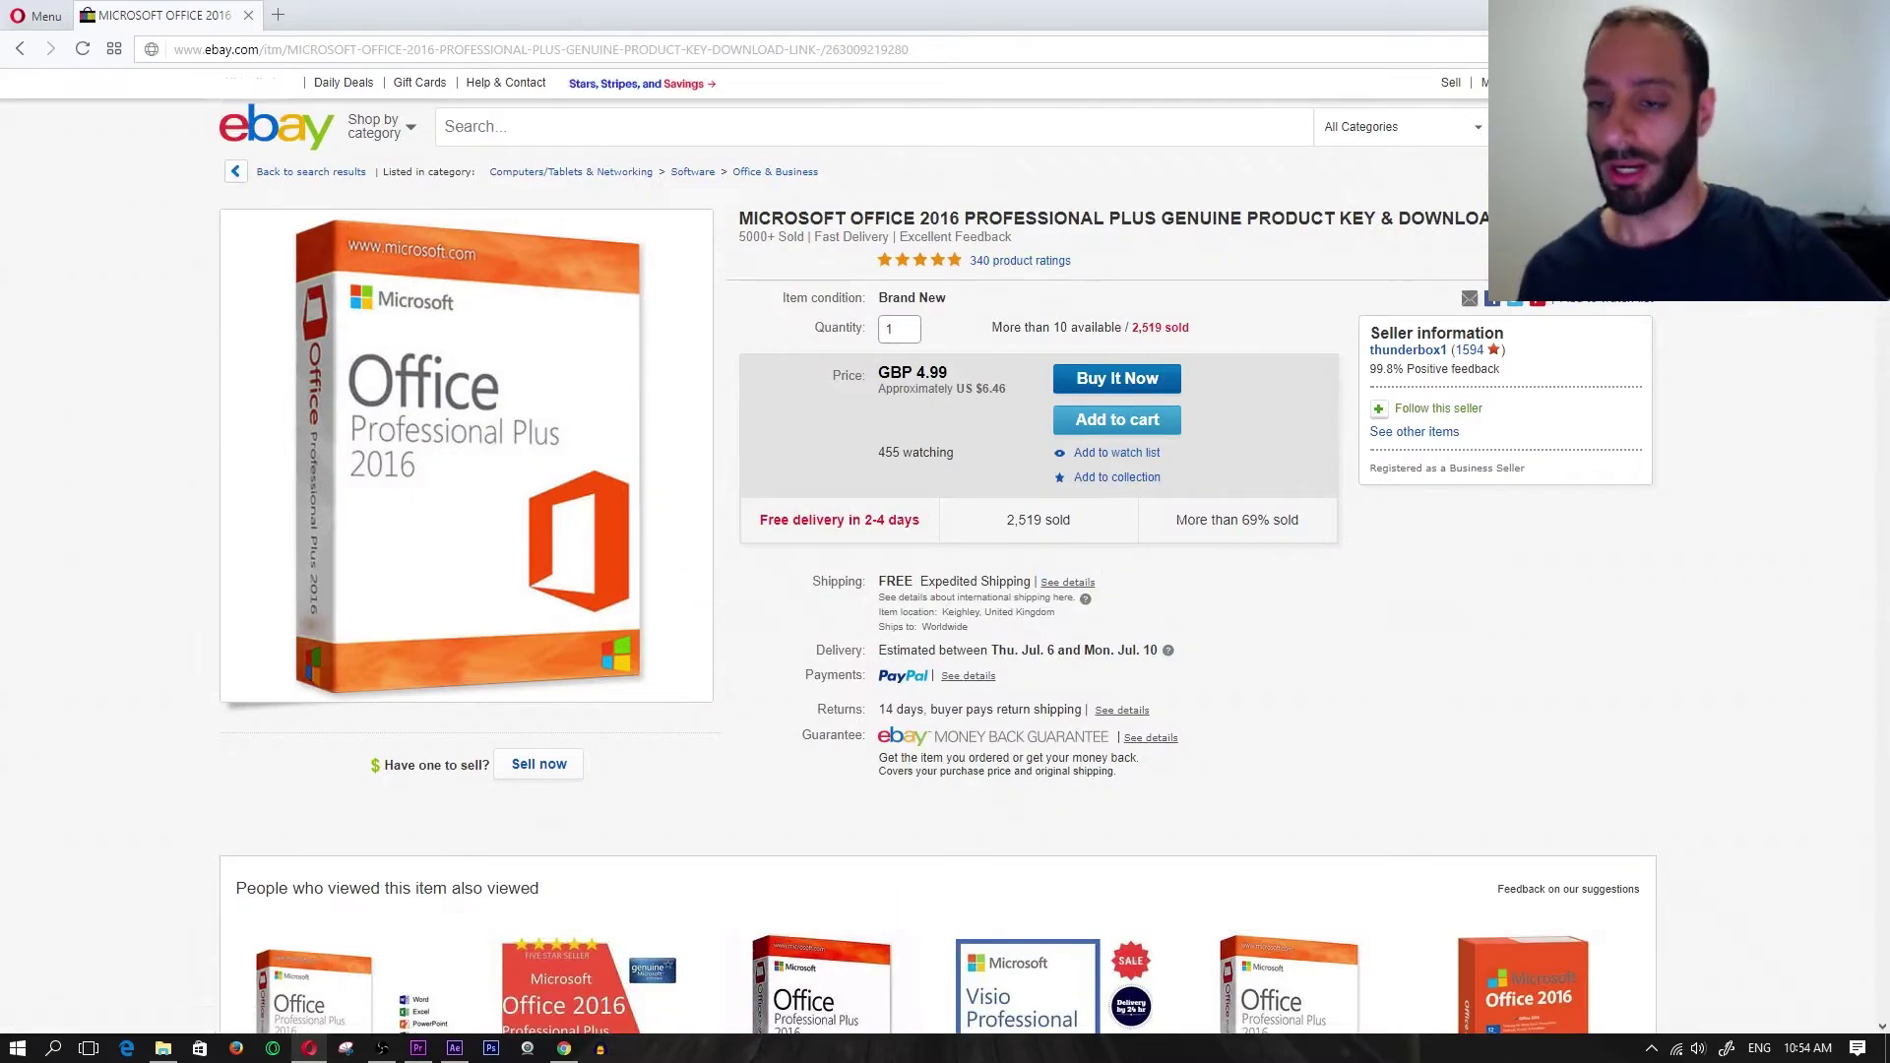
- Read the listing description, then return to the GBP 4.99 price and choose Buy It Now
scroll(945, 551, down, 10)
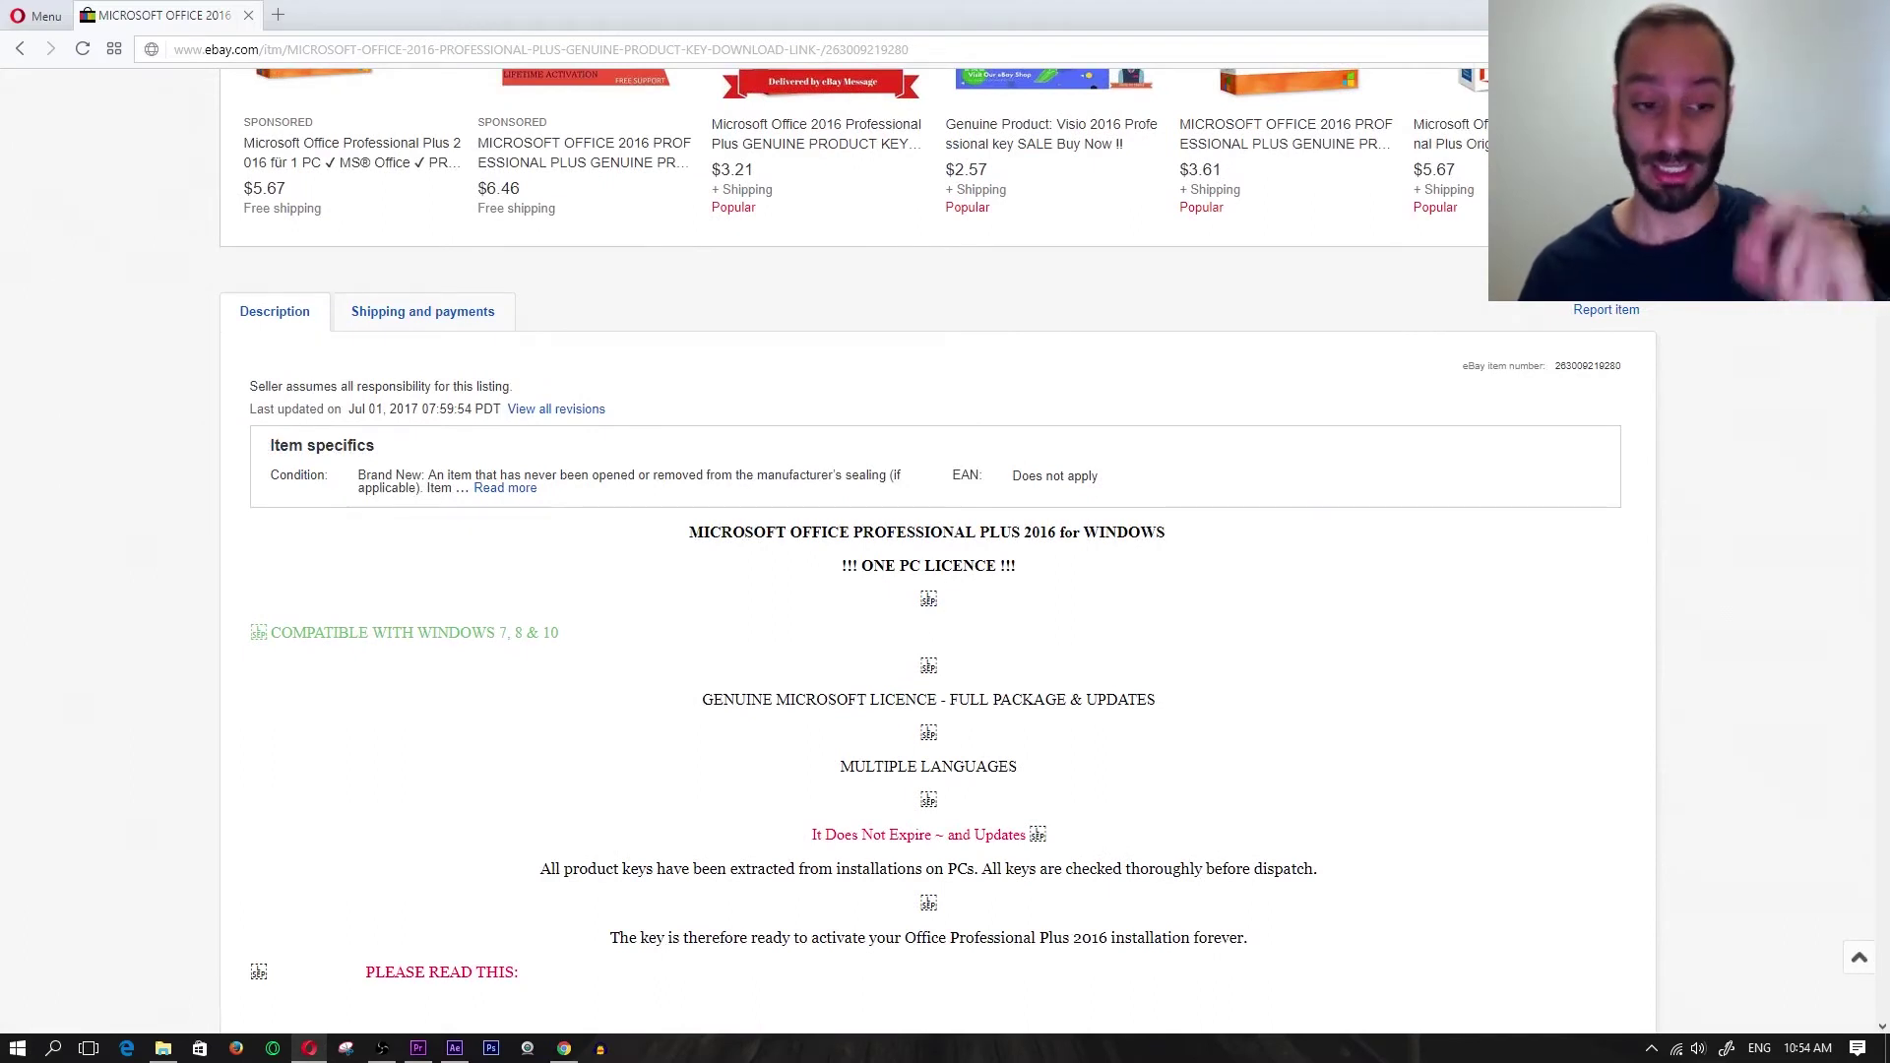
scroll(945, 551, down, 2)
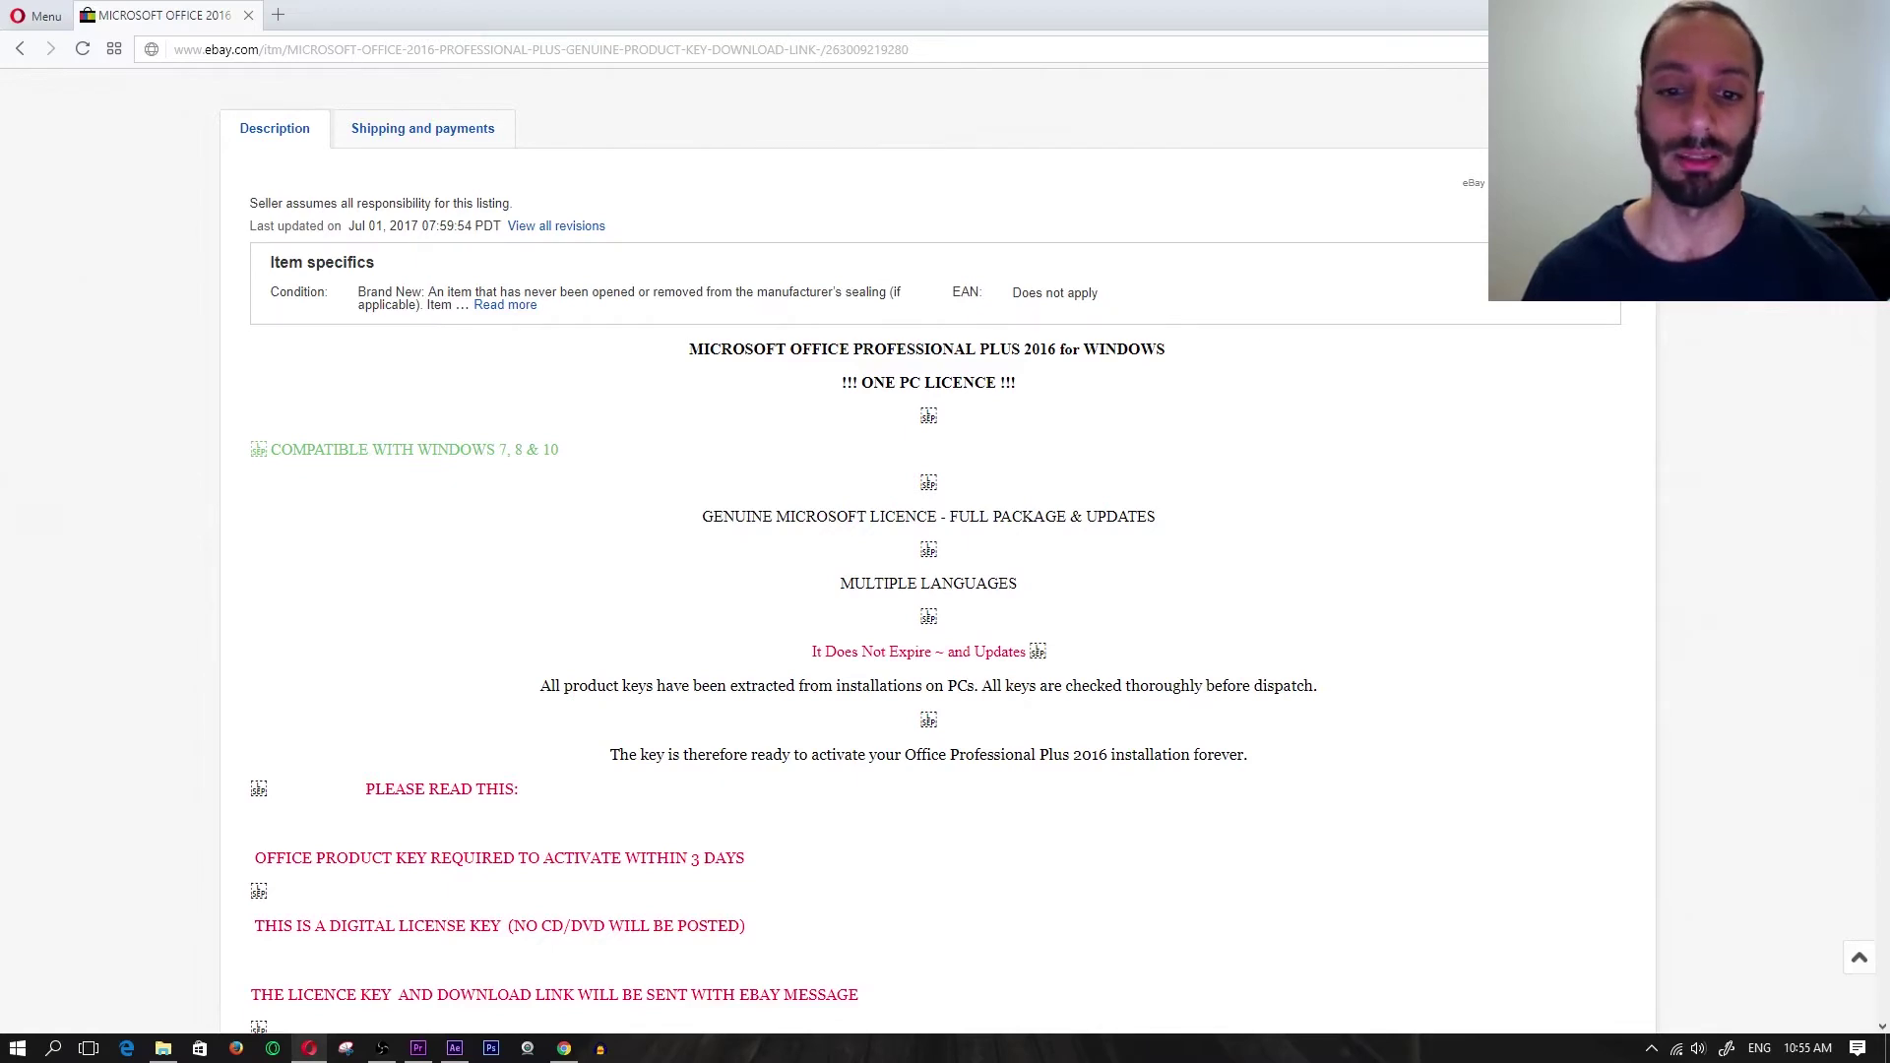
scroll(854, 549, down, 2)
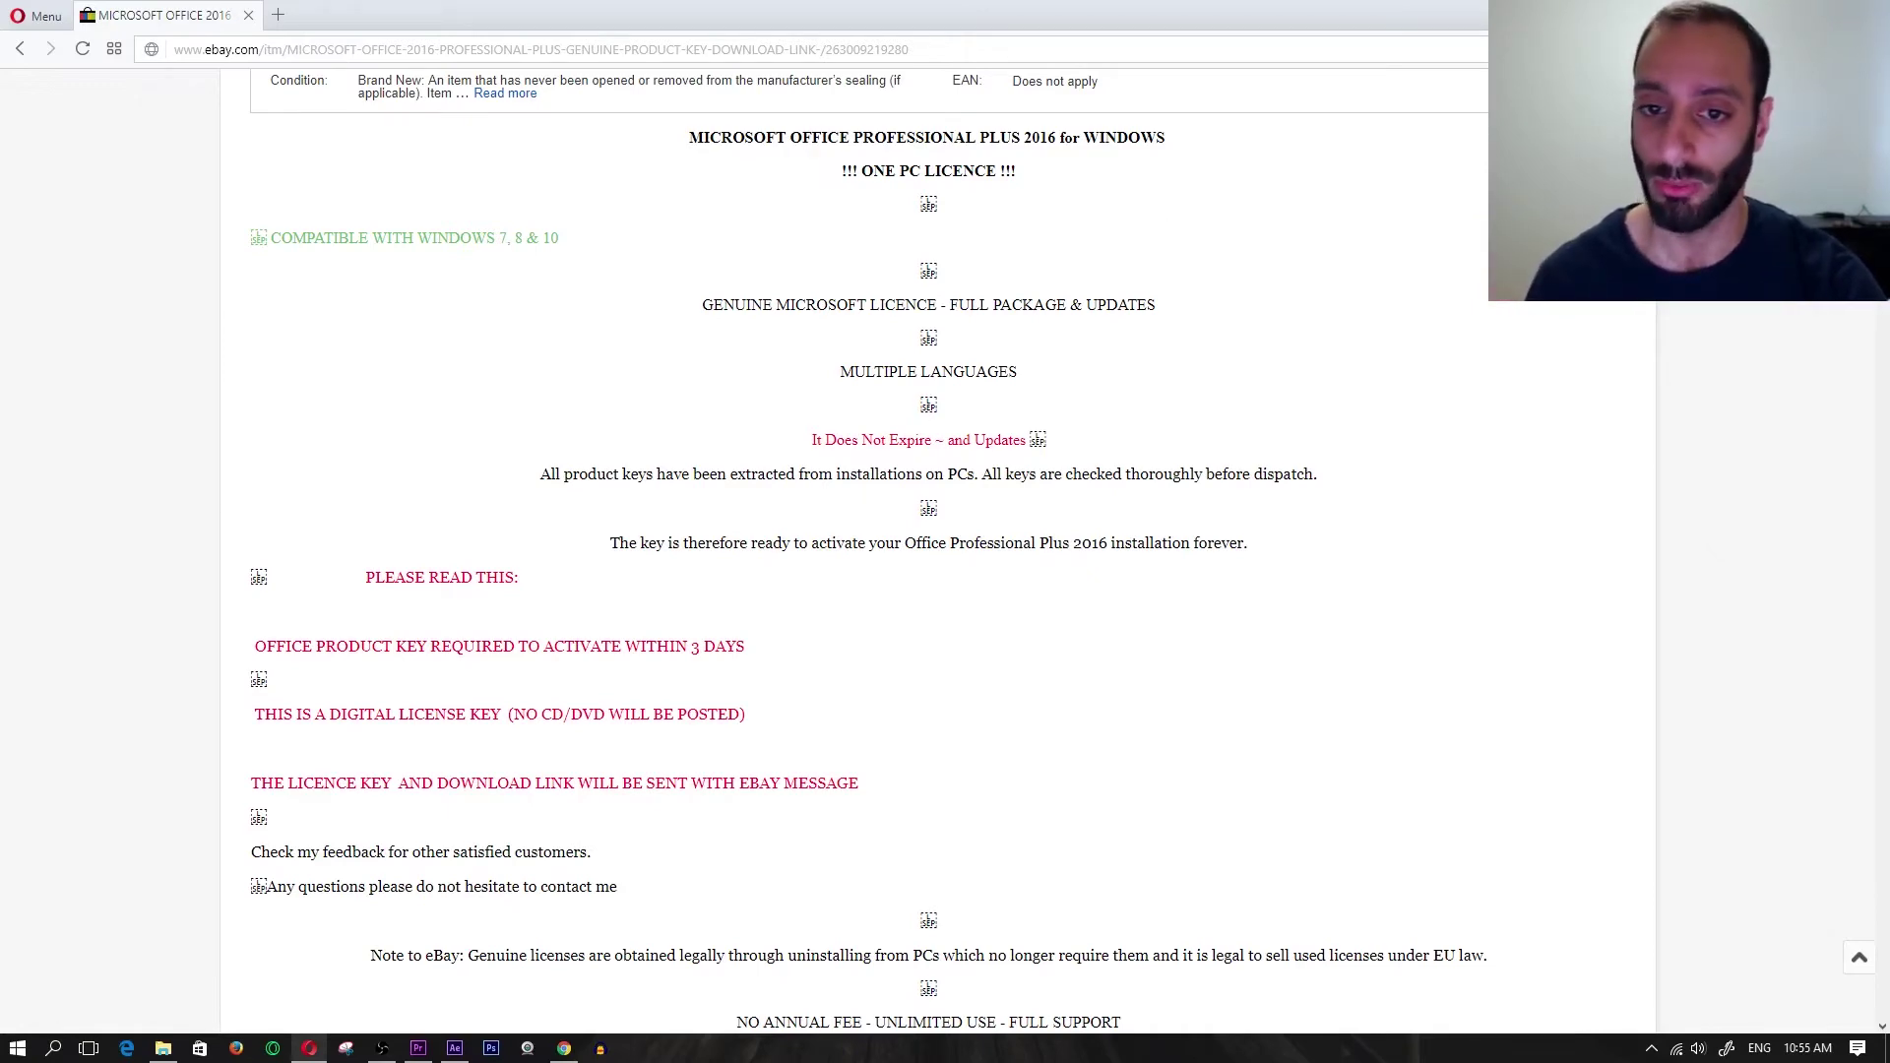
scroll(866, 551, up, 7)
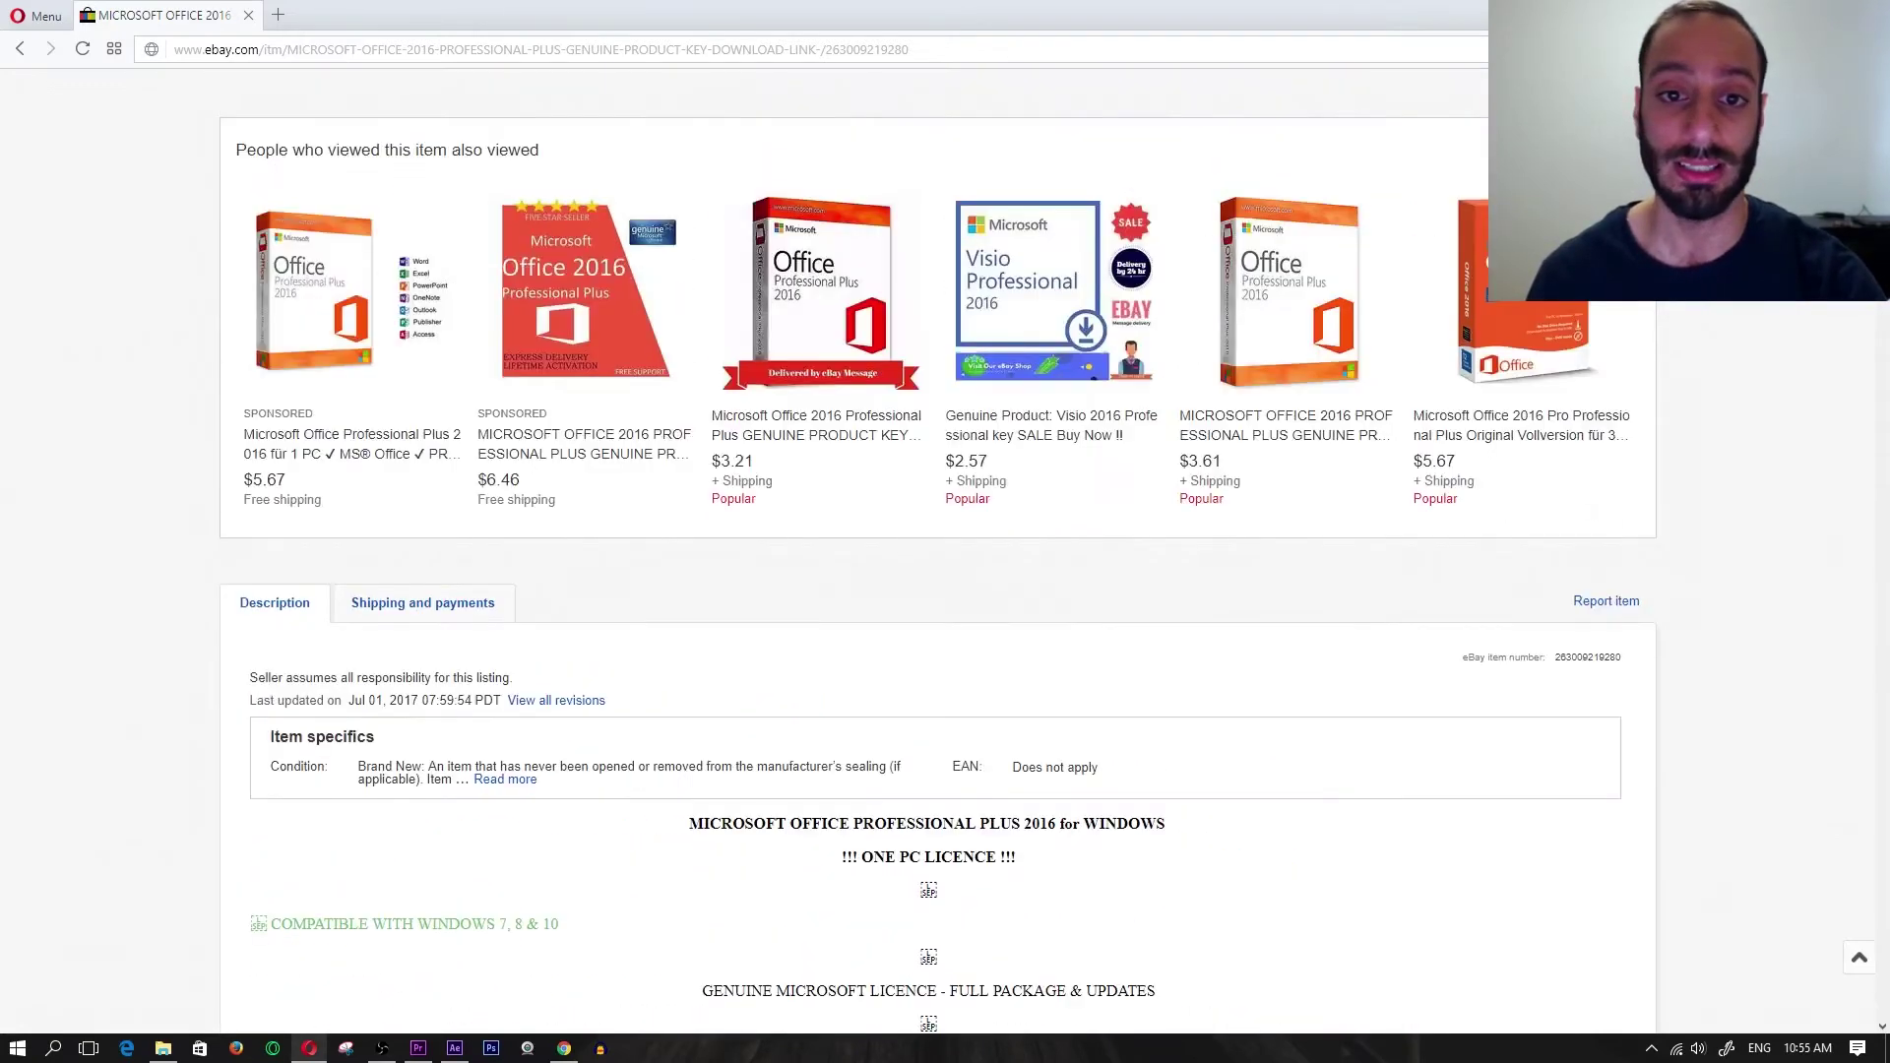
scroll(866, 551, up, 7)
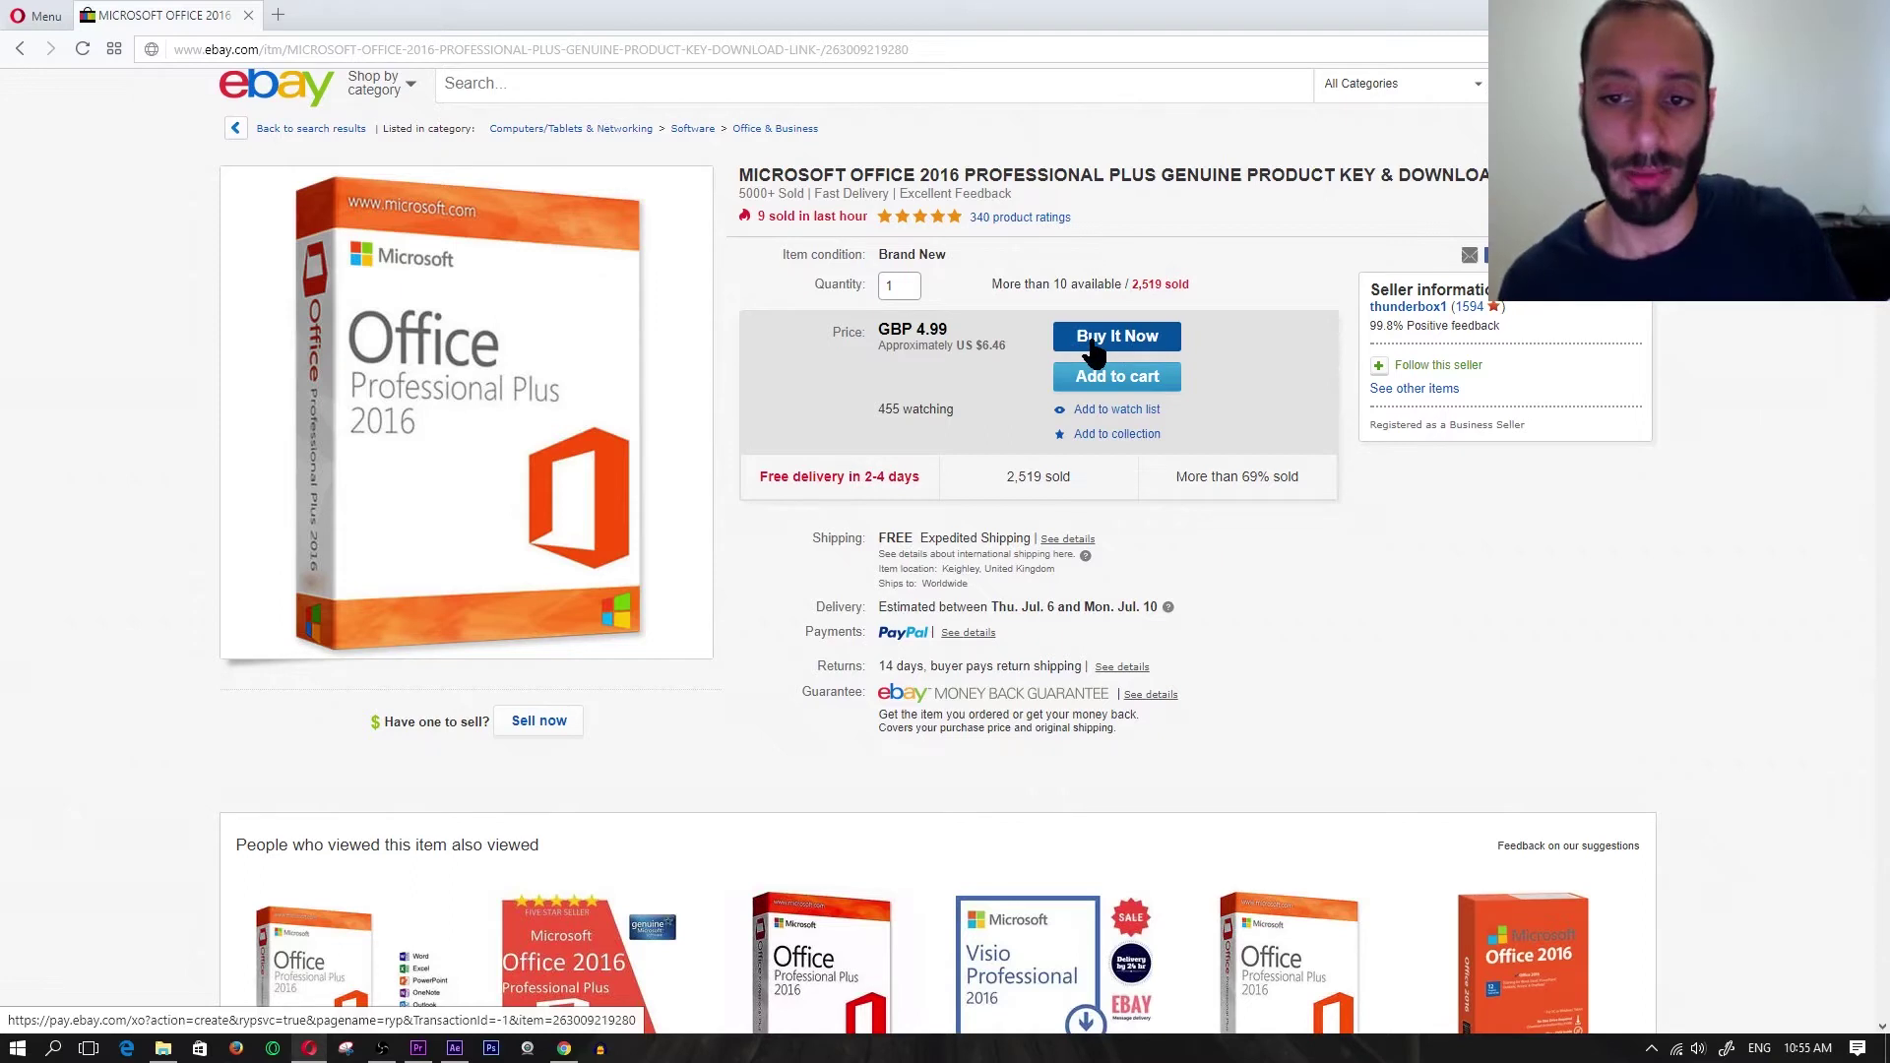
click(1096, 350)
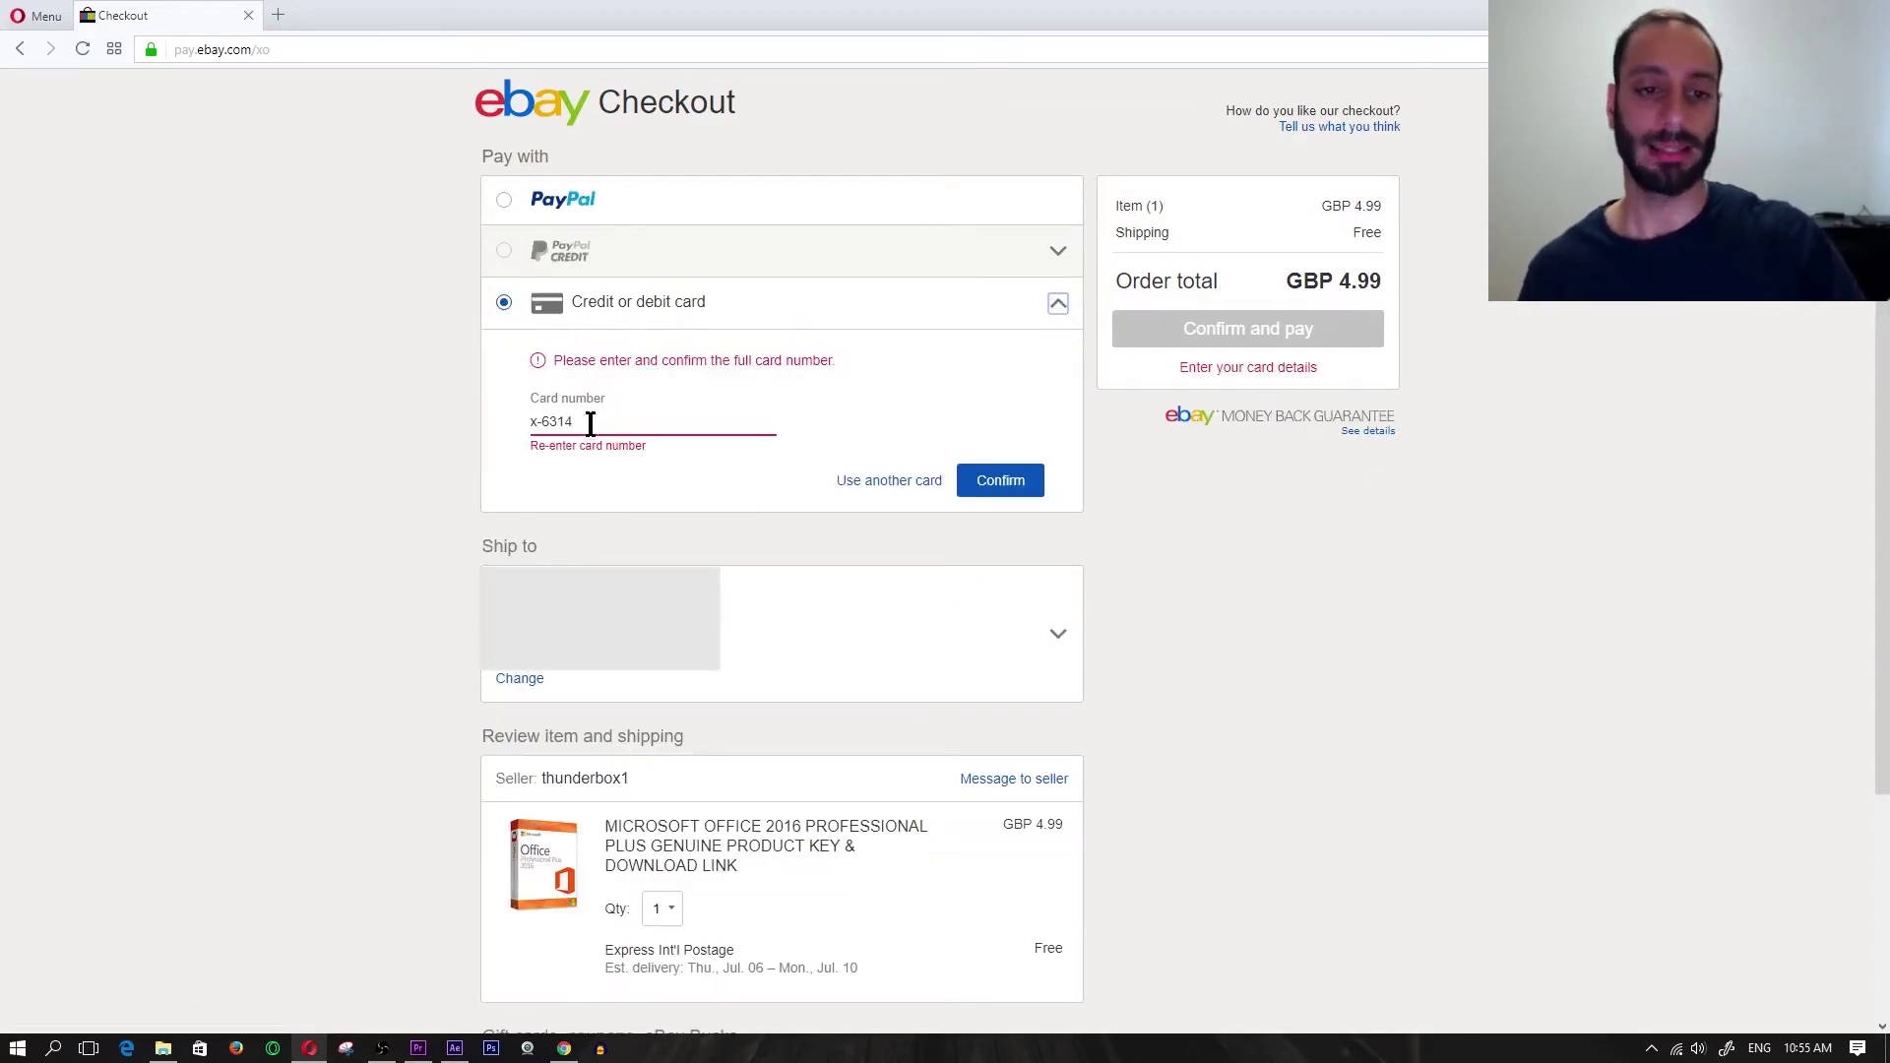
- Paste the full card number again, confirm the card details, and pay GBP 4.99
click(536, 421)
key(ctrl+v)
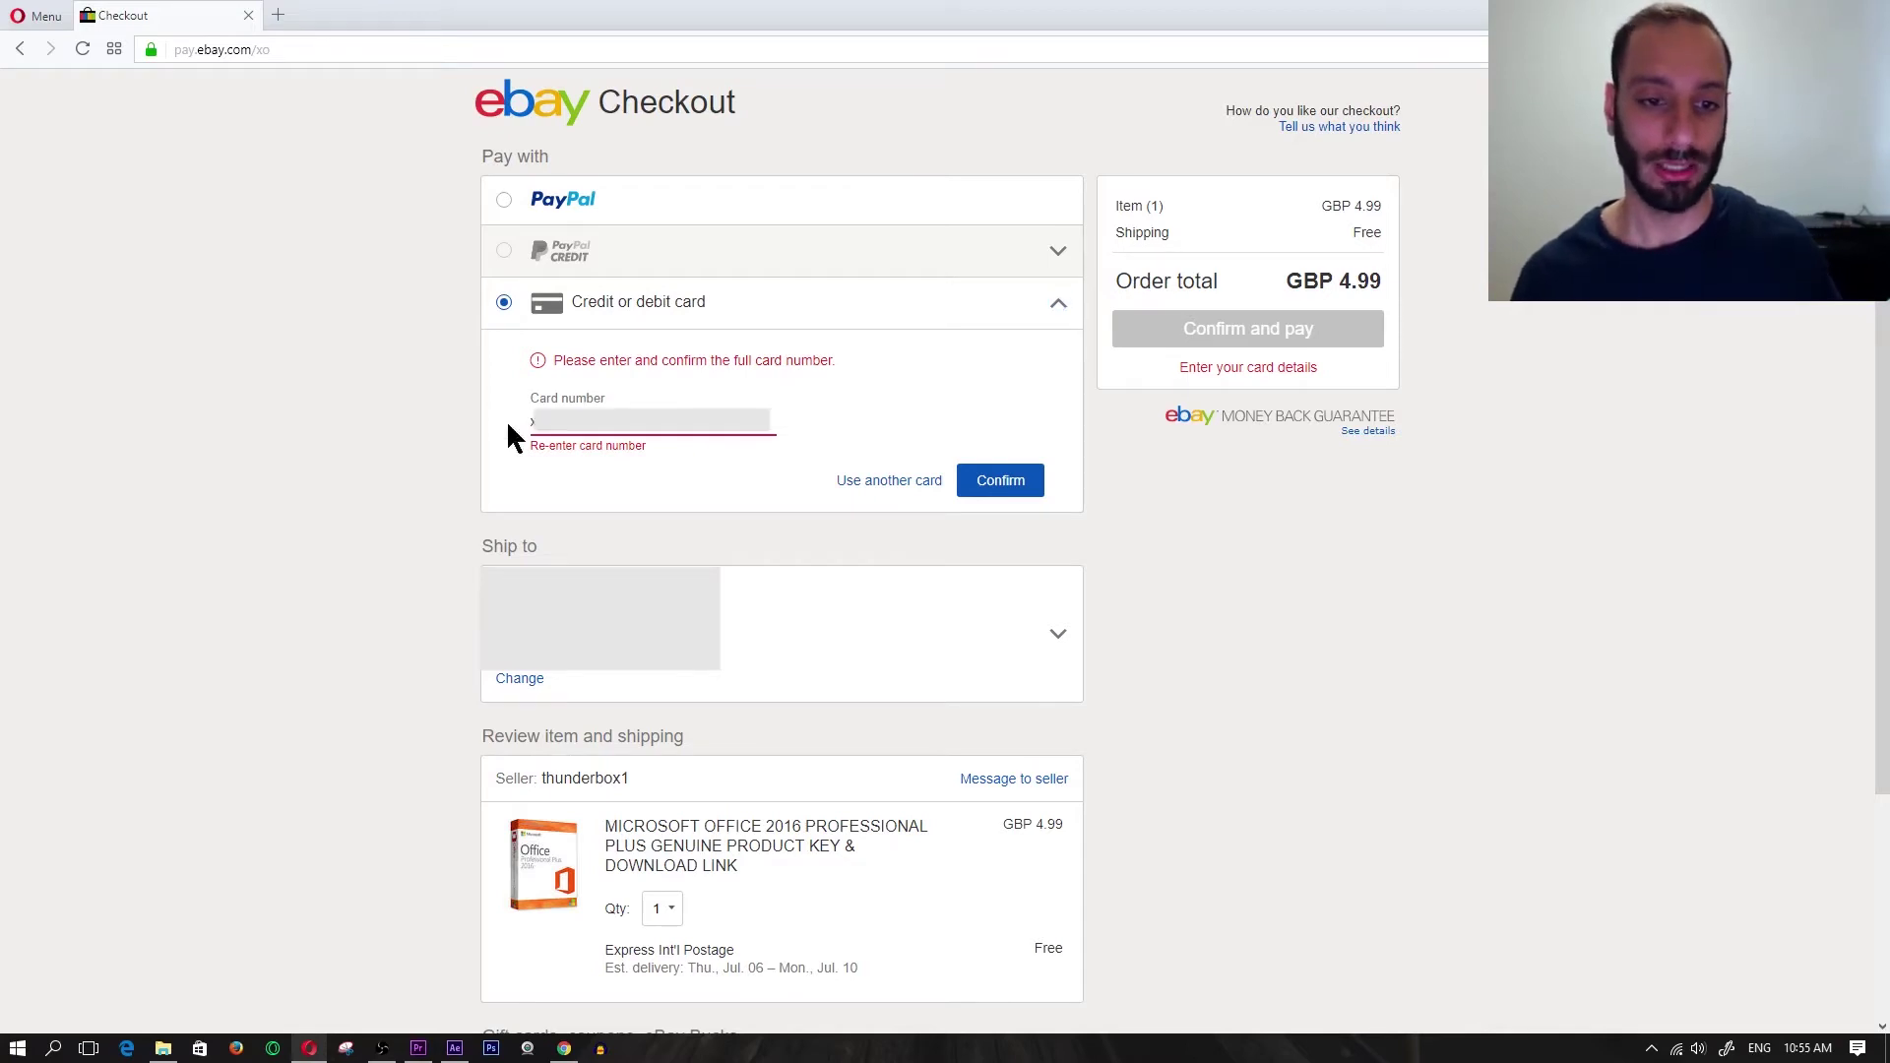
click(1015, 487)
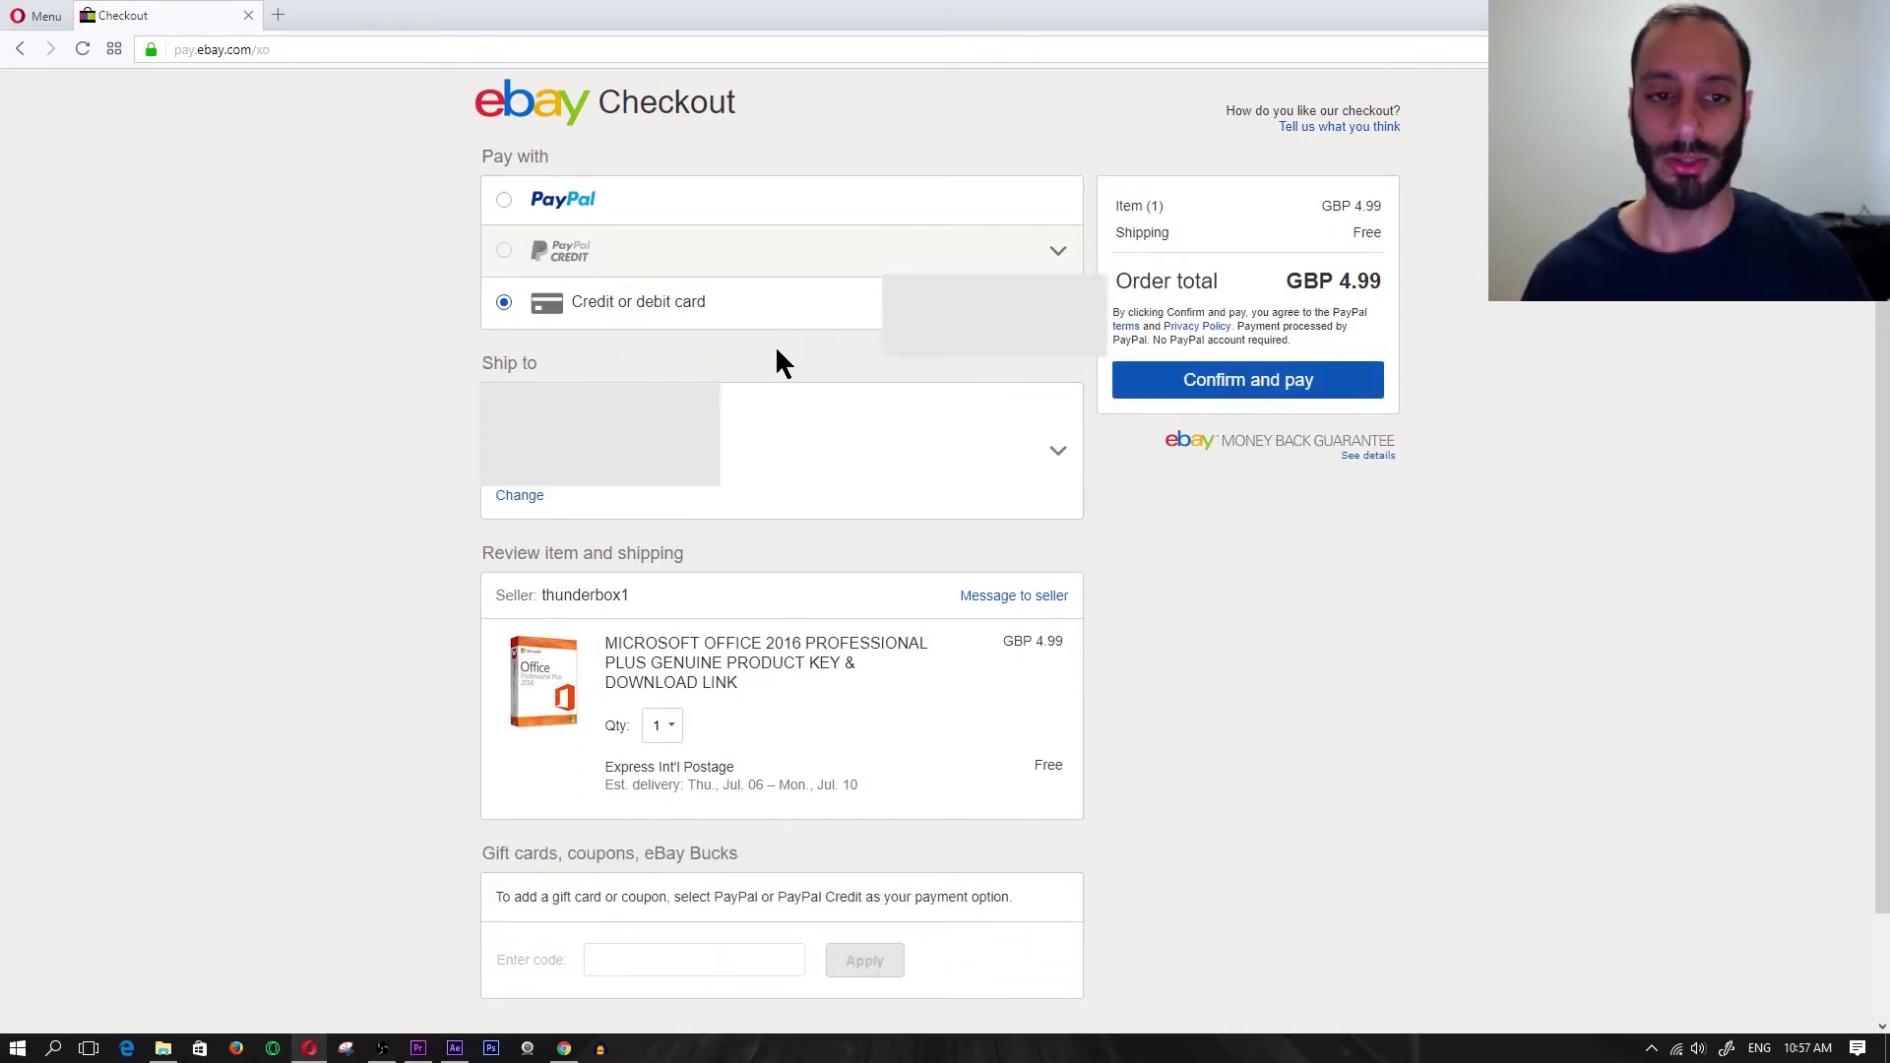
click(1243, 379)
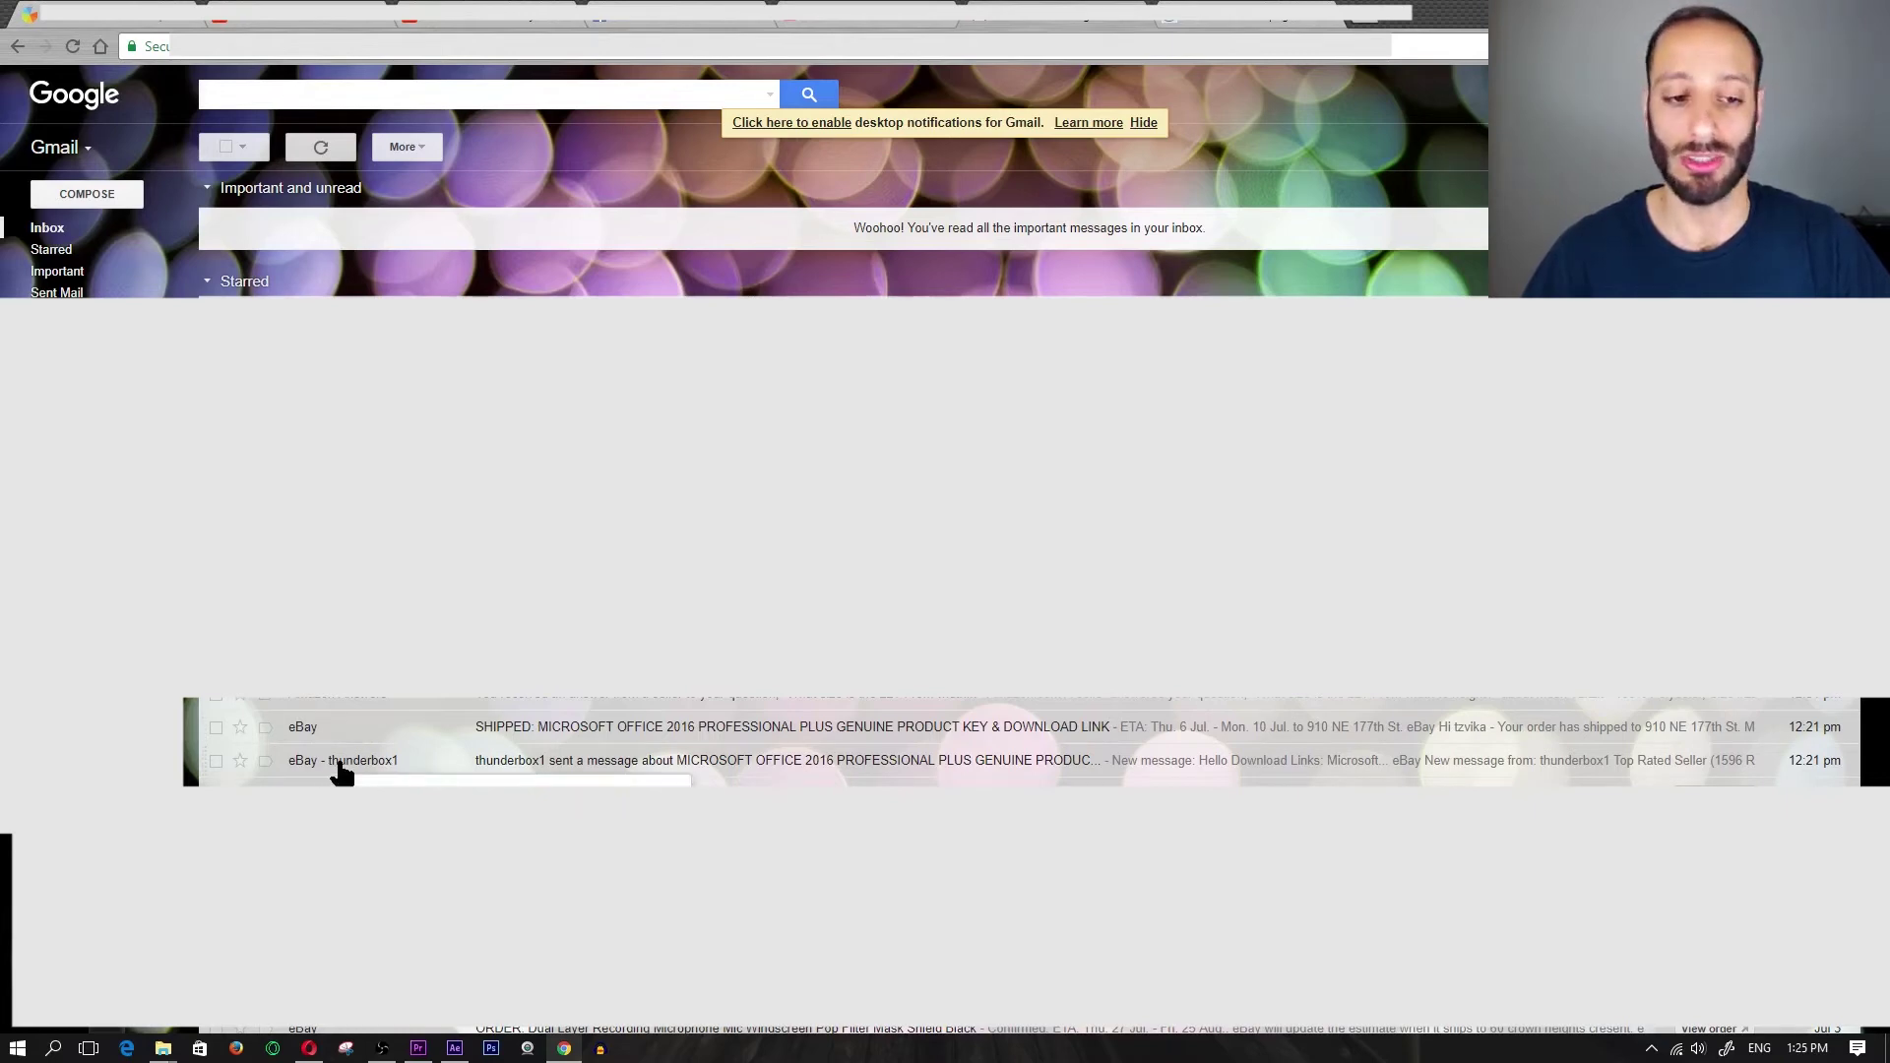
- Open the seller's download-links email and follow its setup.office.com/downloadoffice link
click(340, 764)
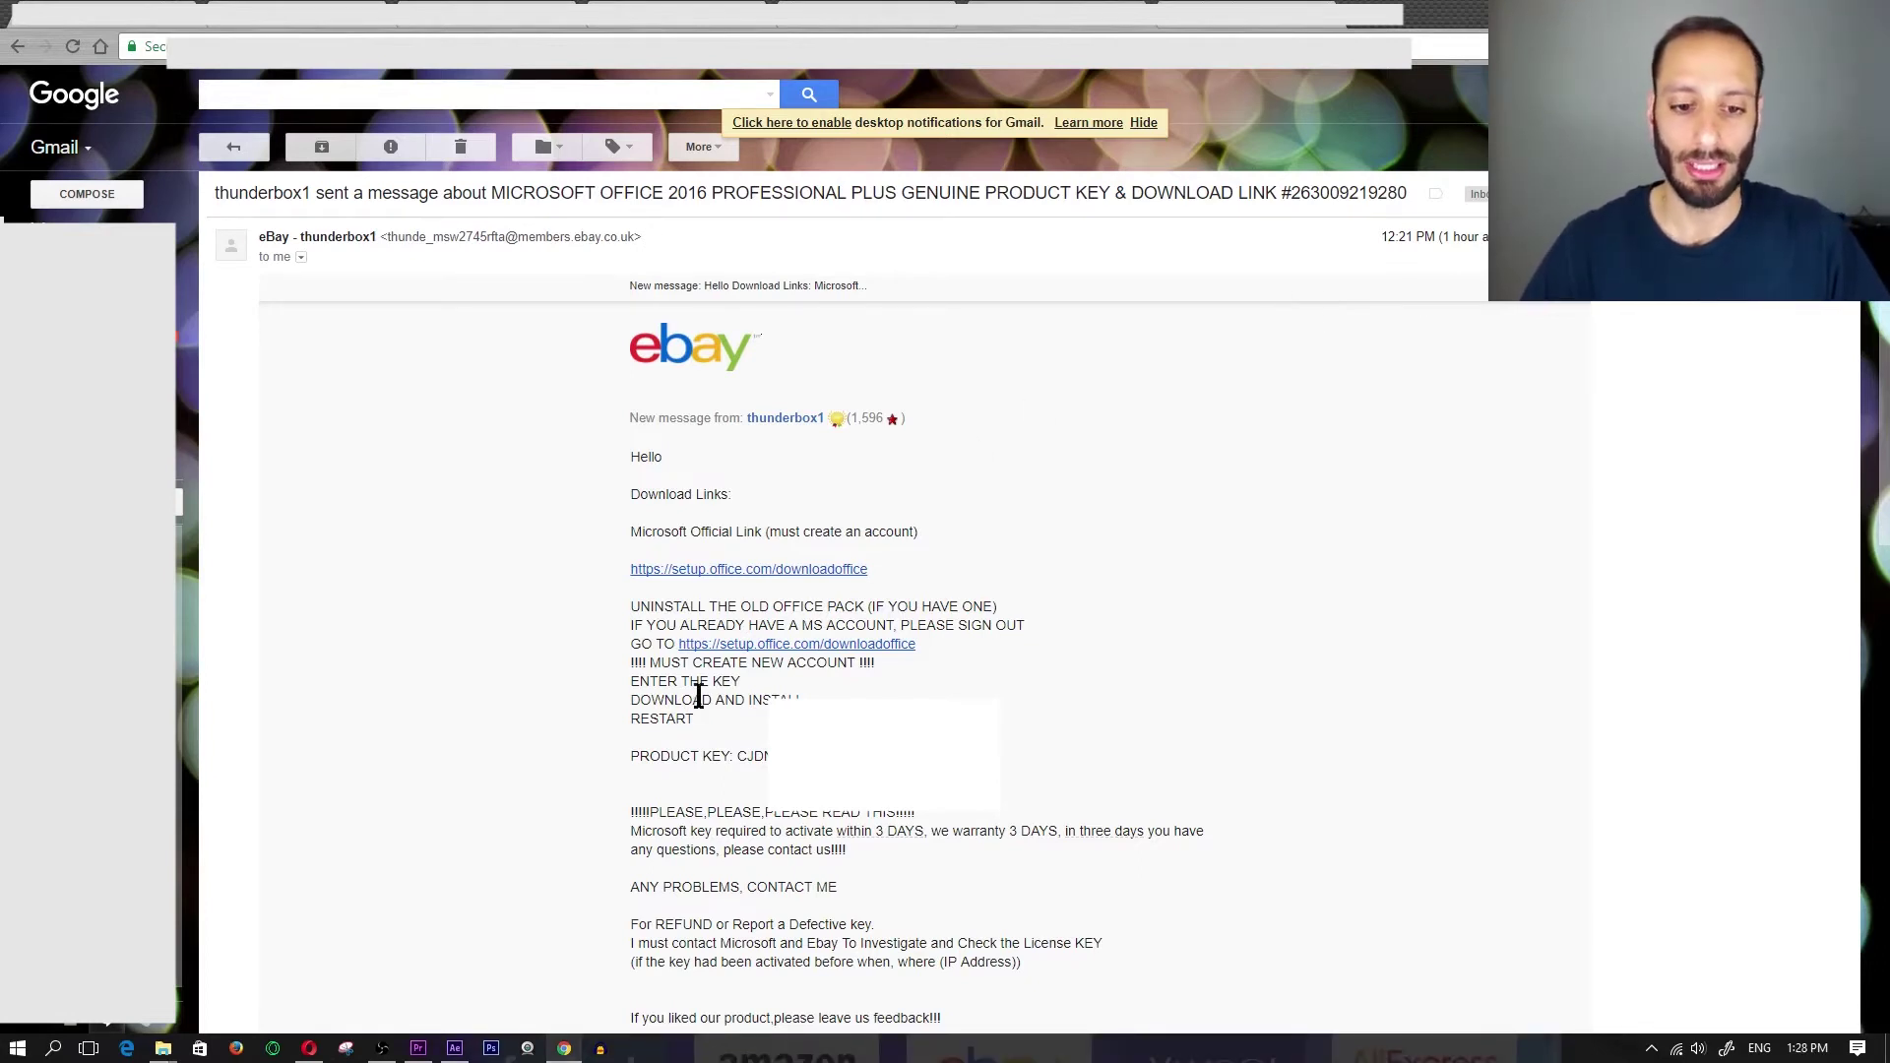
click(675, 571)
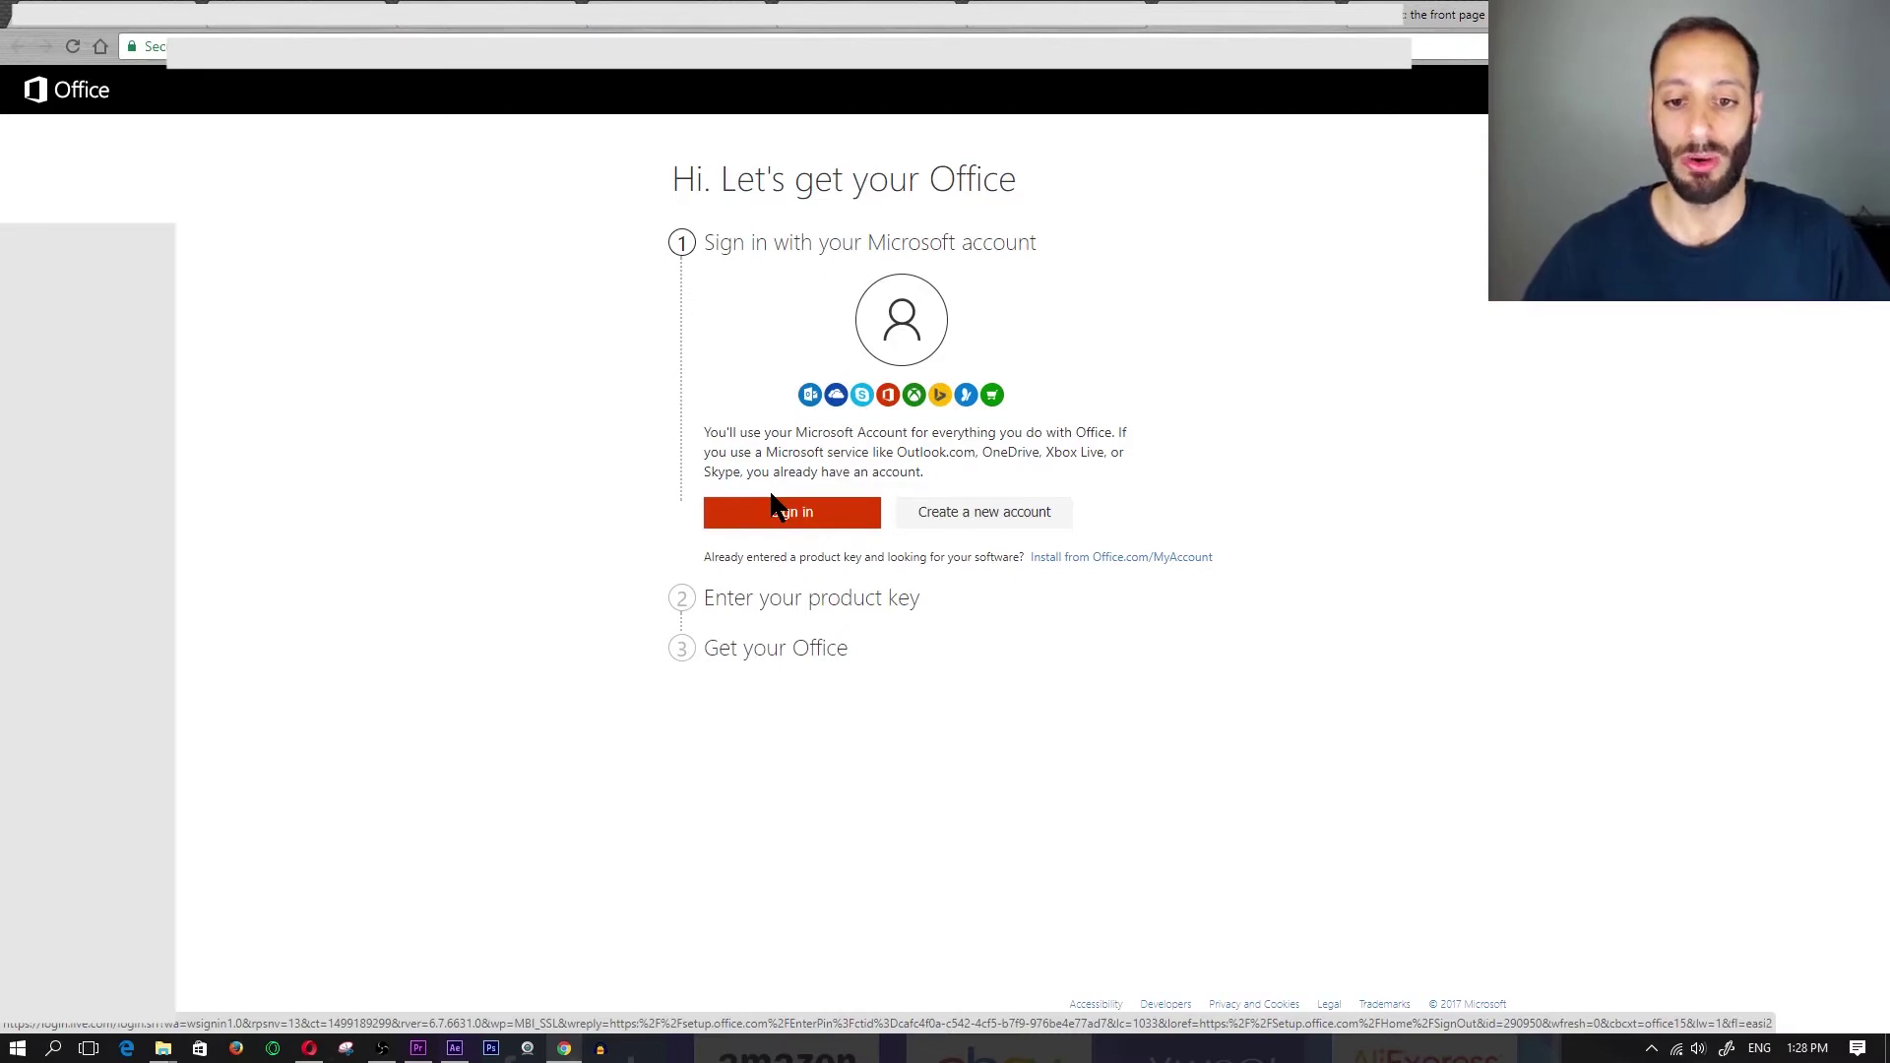
- Start a new Microsoft account and set its password
click(961, 519)
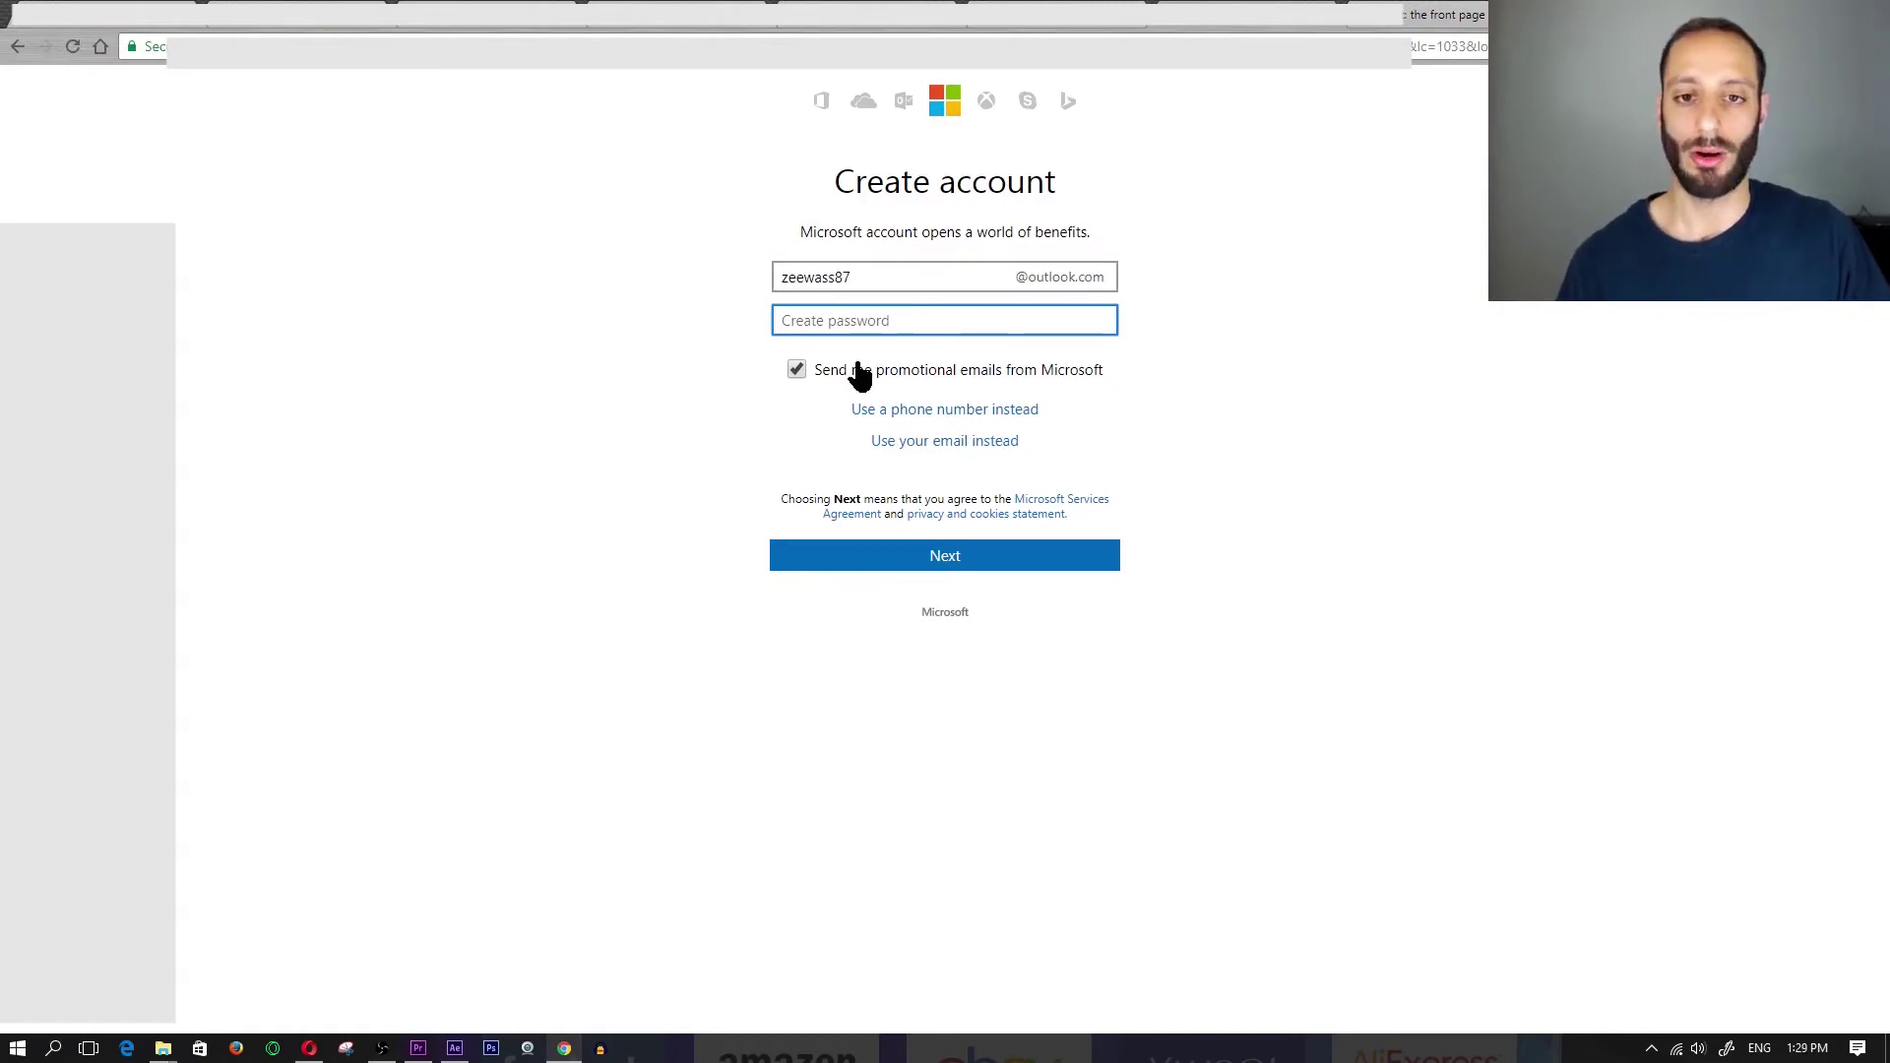
click(857, 276)
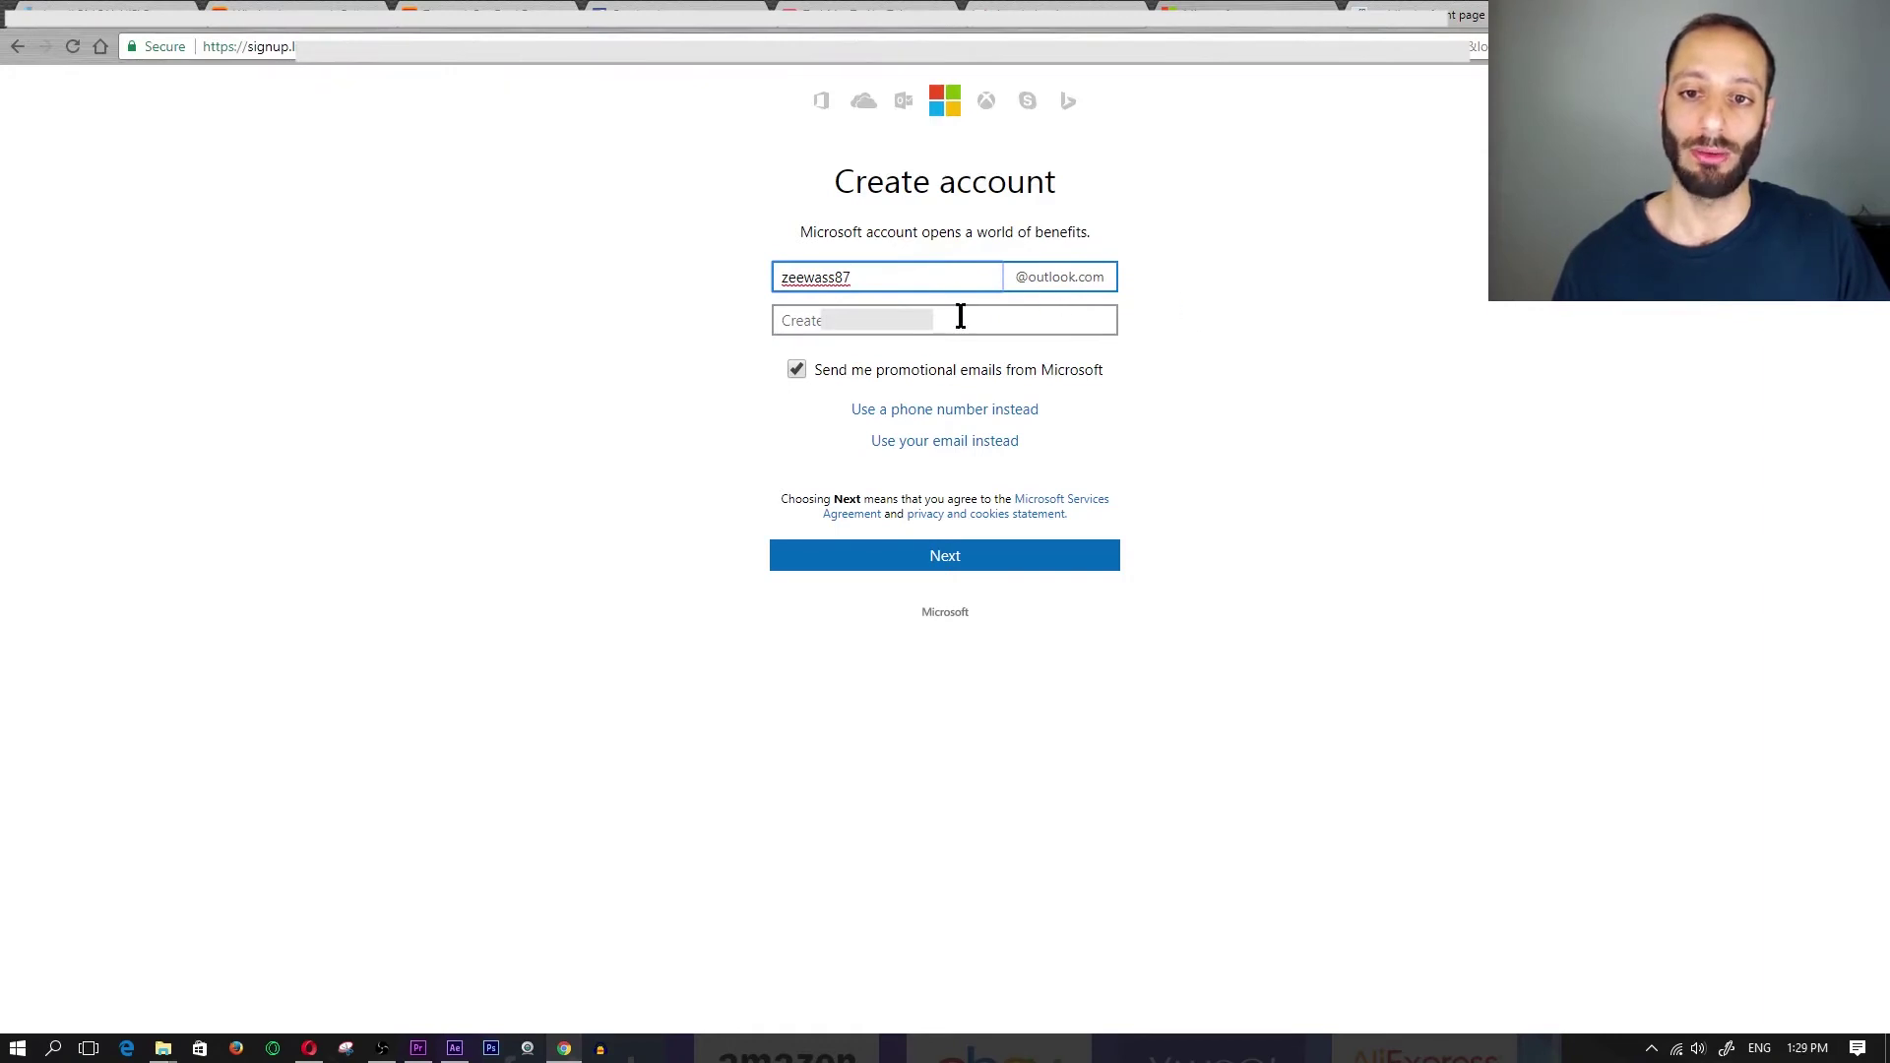
click(891, 320)
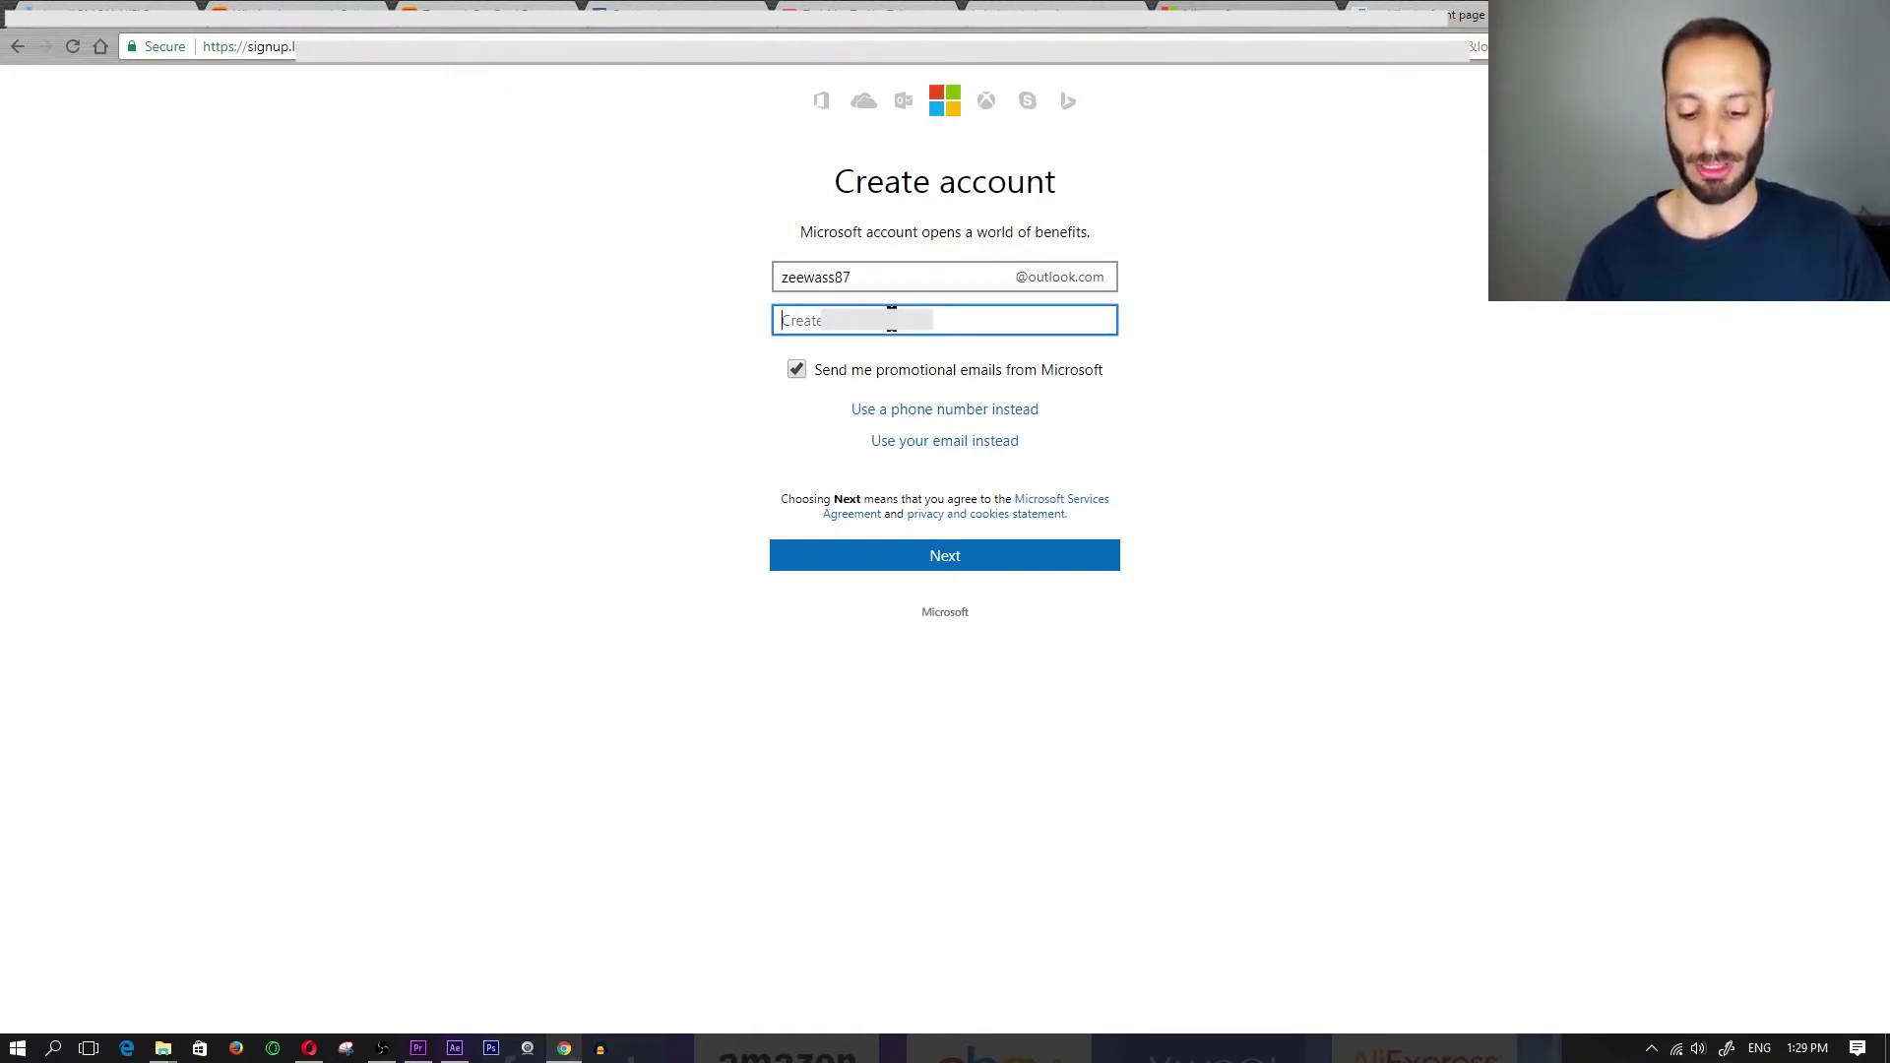
text(•••••••)
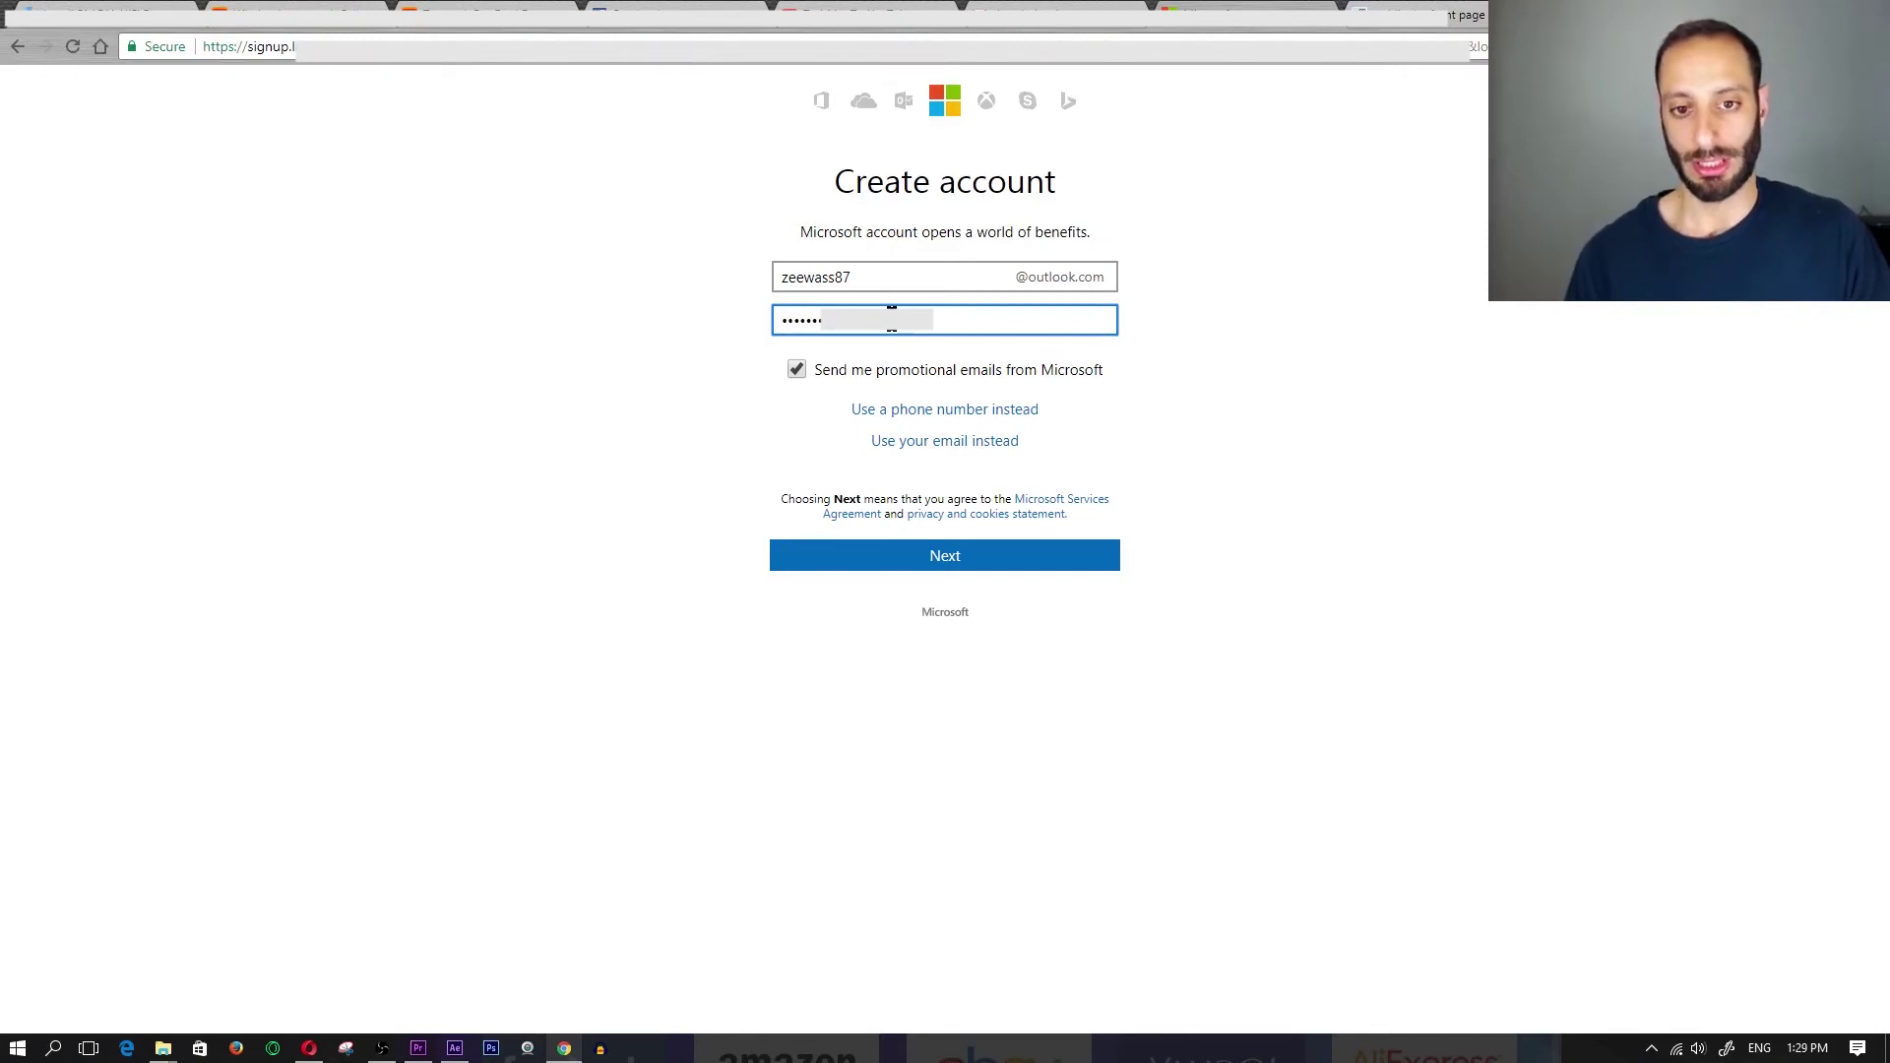
click(946, 557)
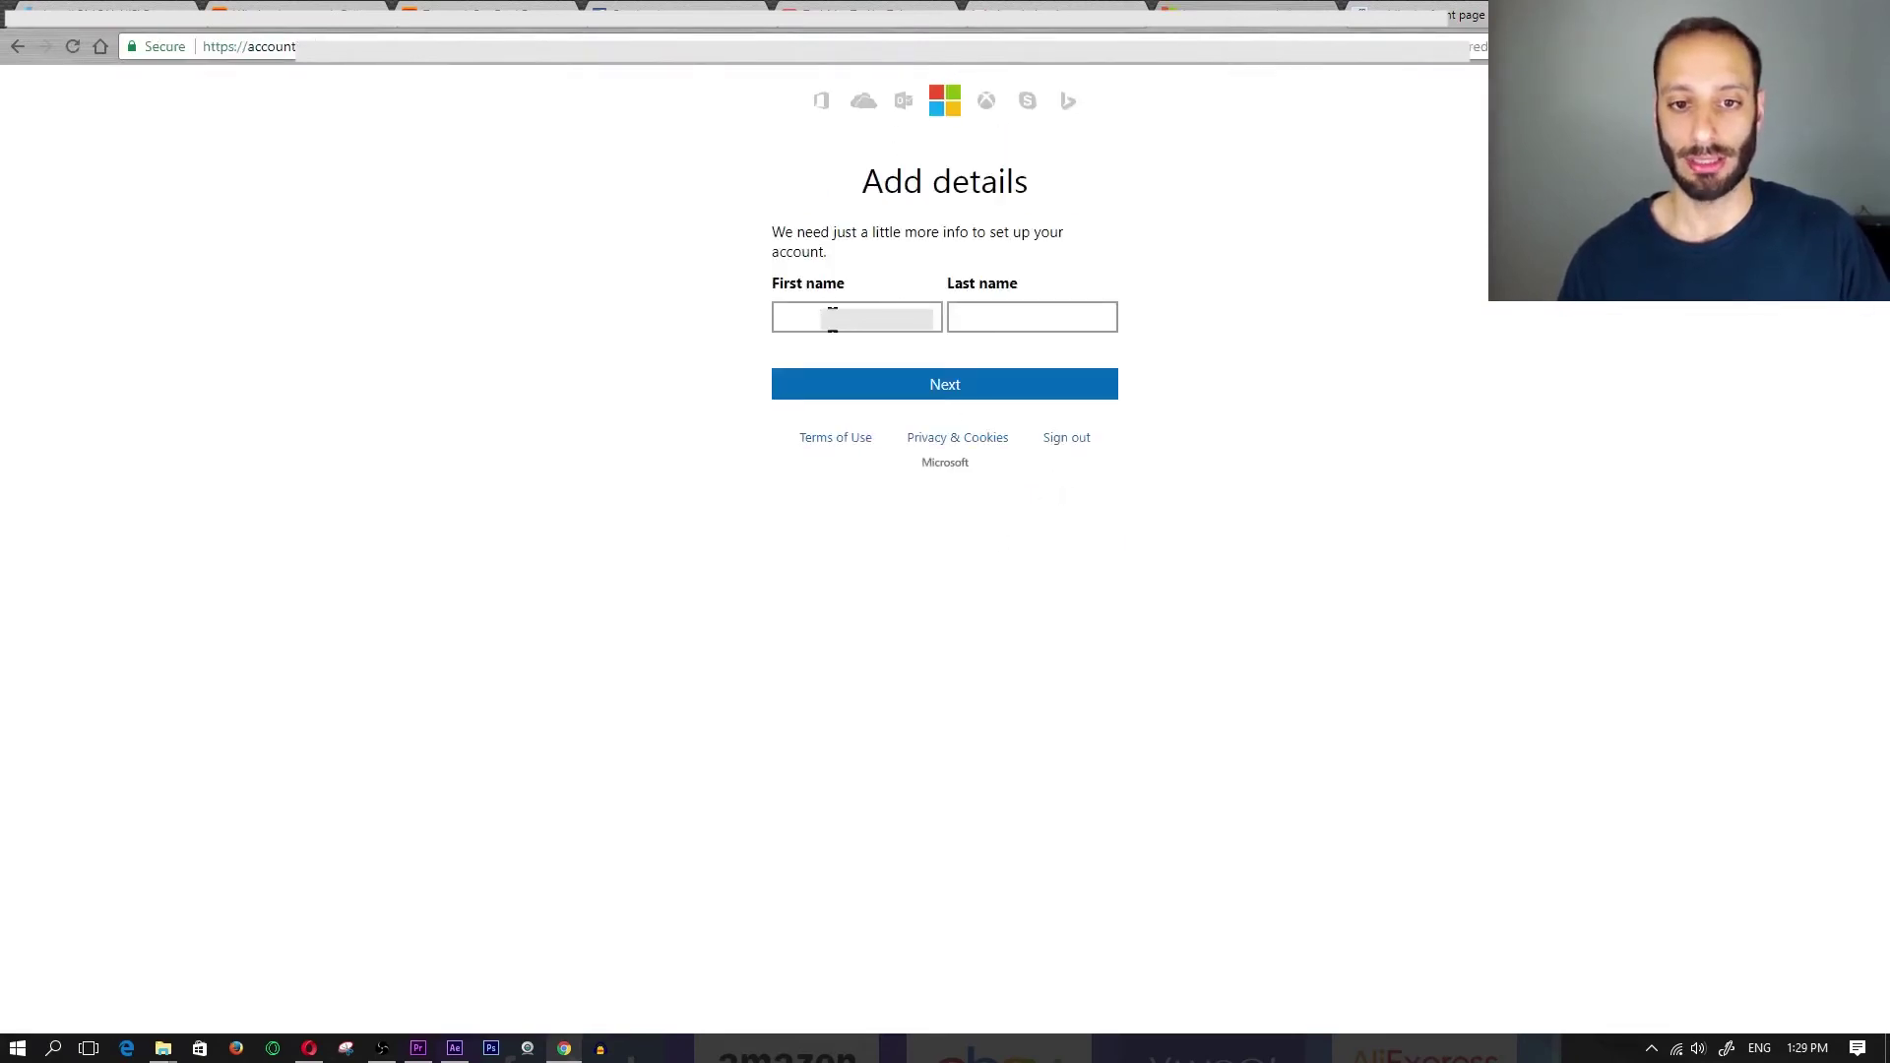
- Fill in the account holder's first and last name
click(831, 307)
key(Tab)
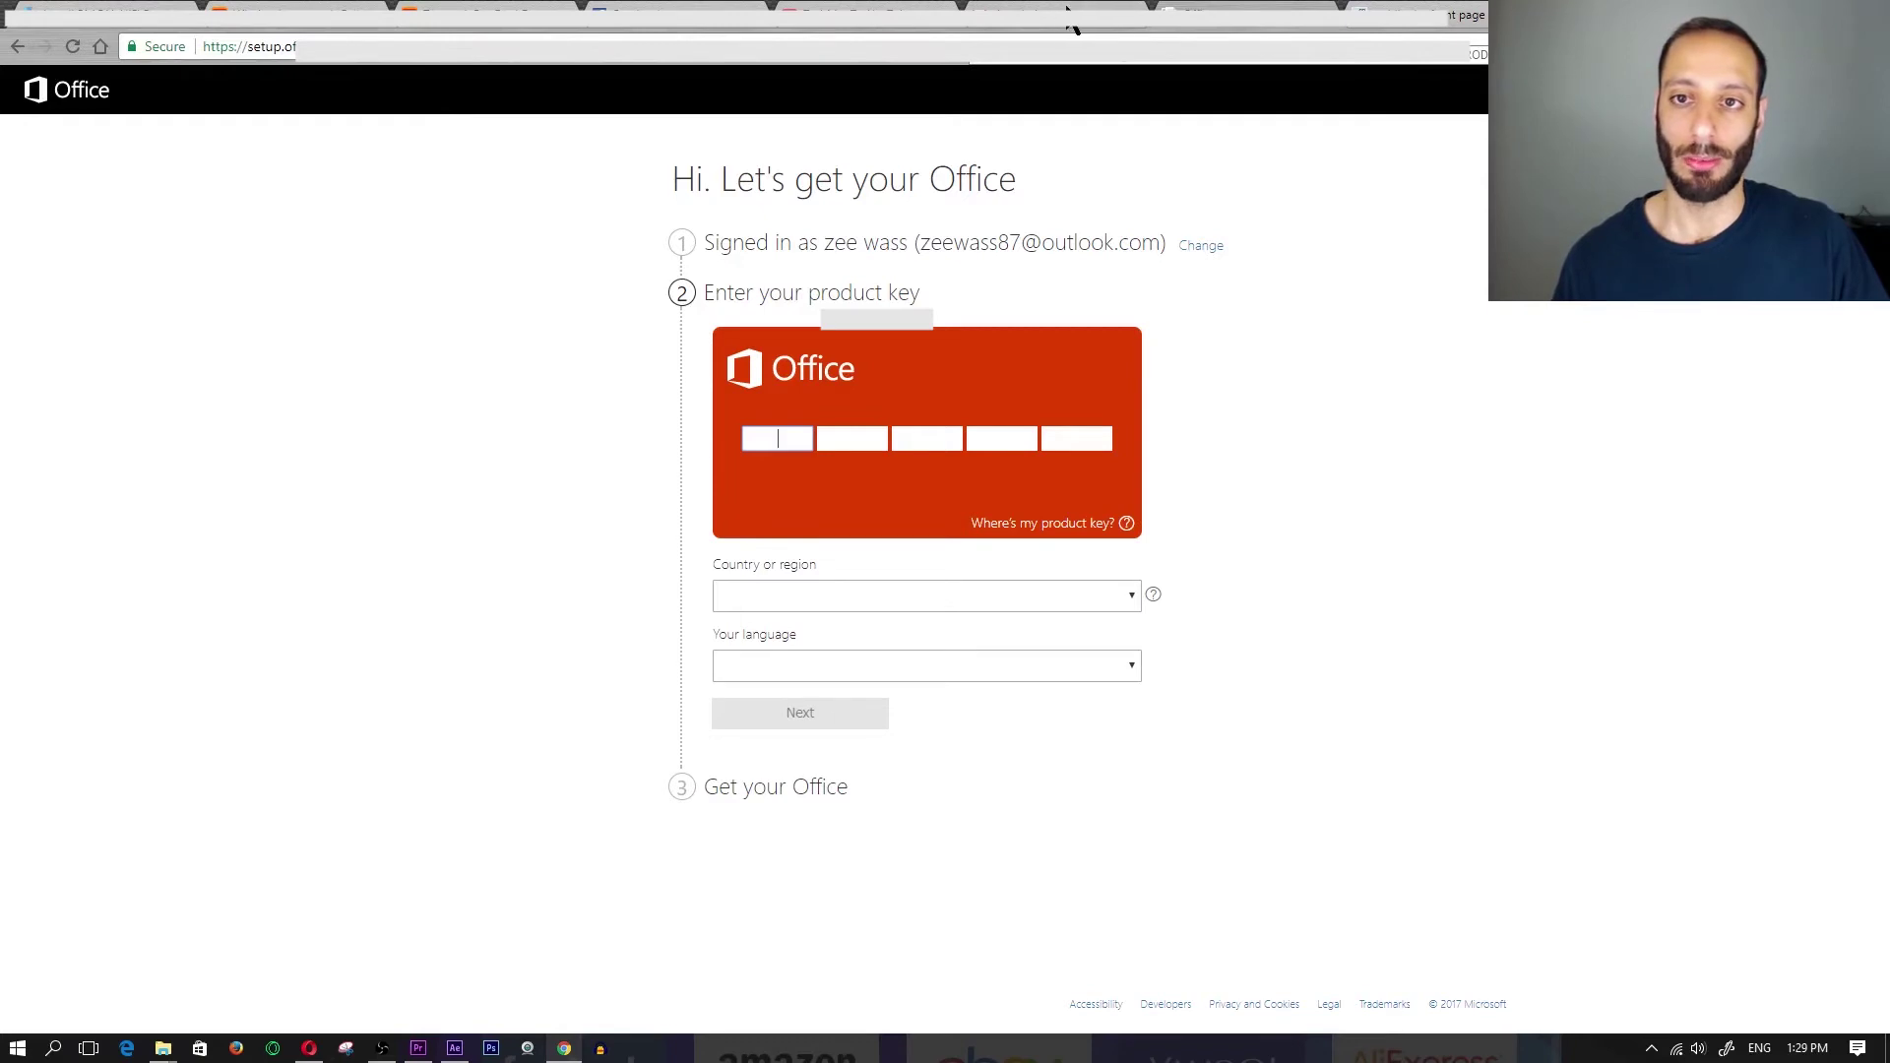
- Copy the product key from the seller's email and paste it into Office Setup's key boxes
click(1063, 24)
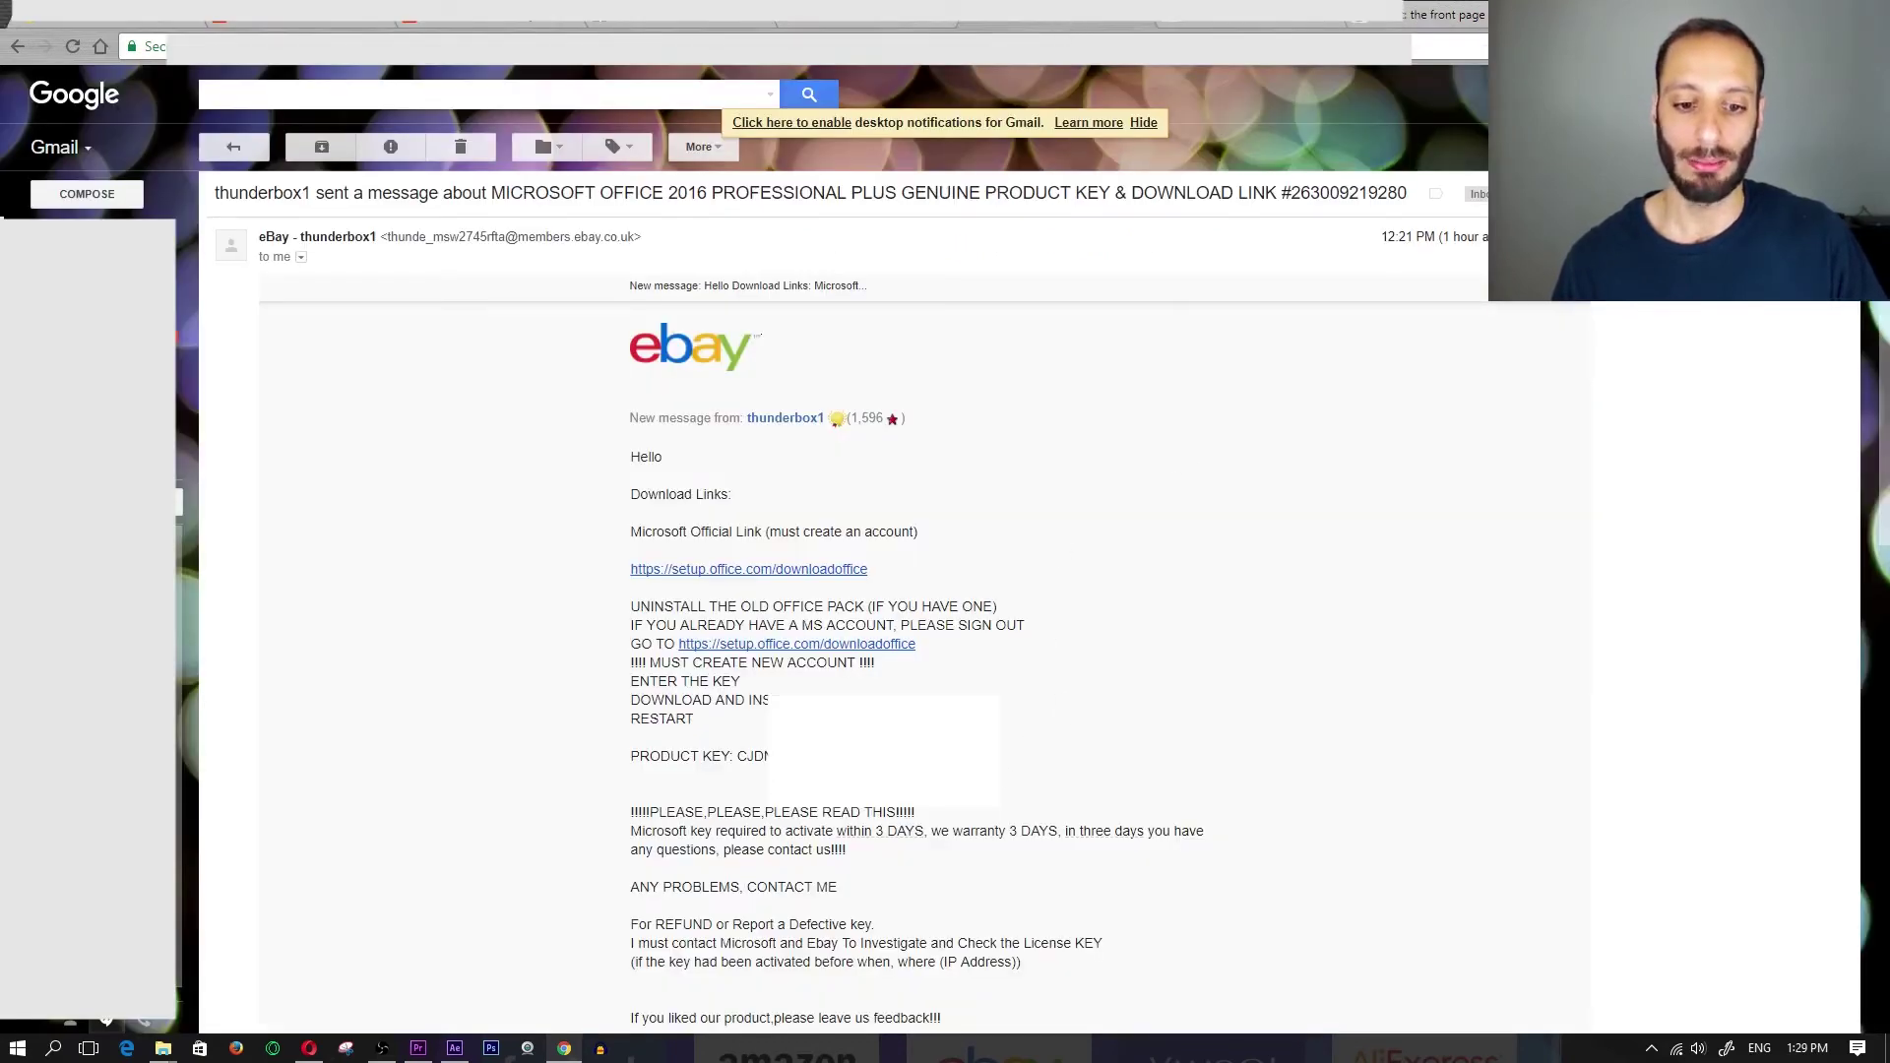
drag(768, 756, 737, 758)
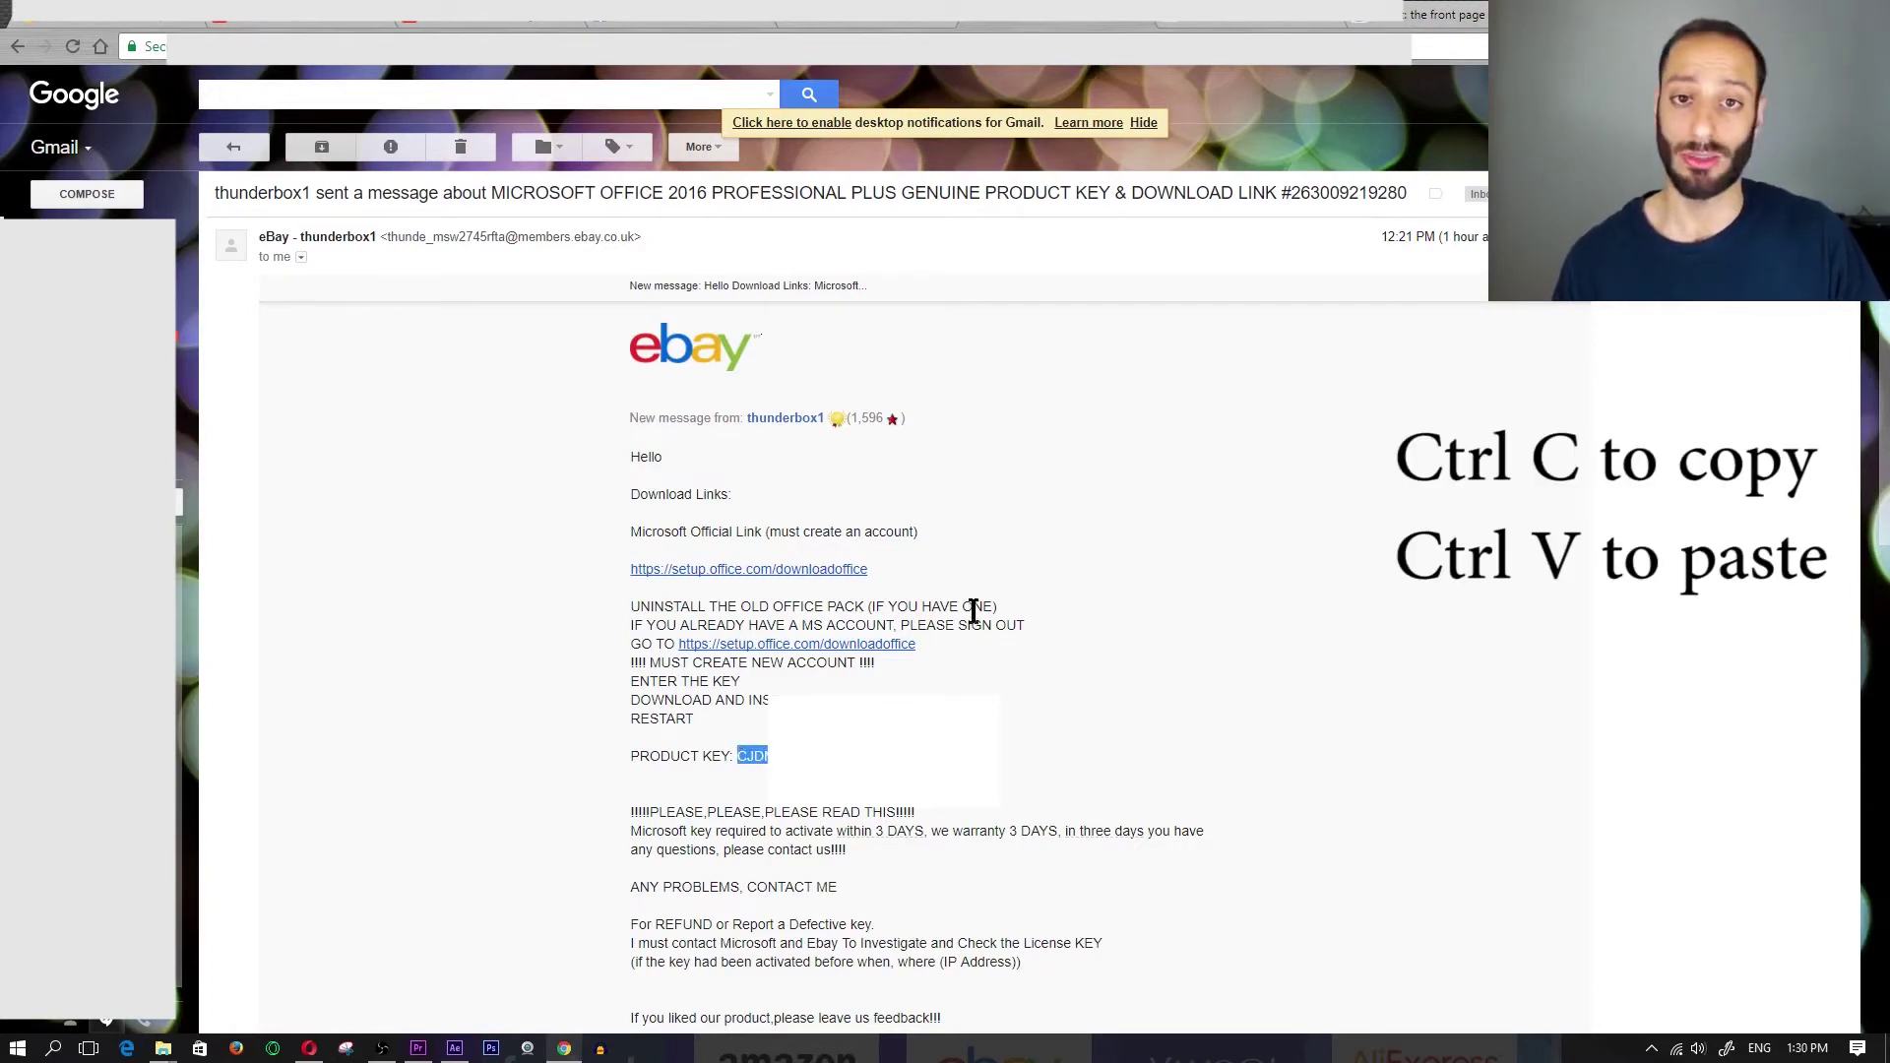
click(1237, 29)
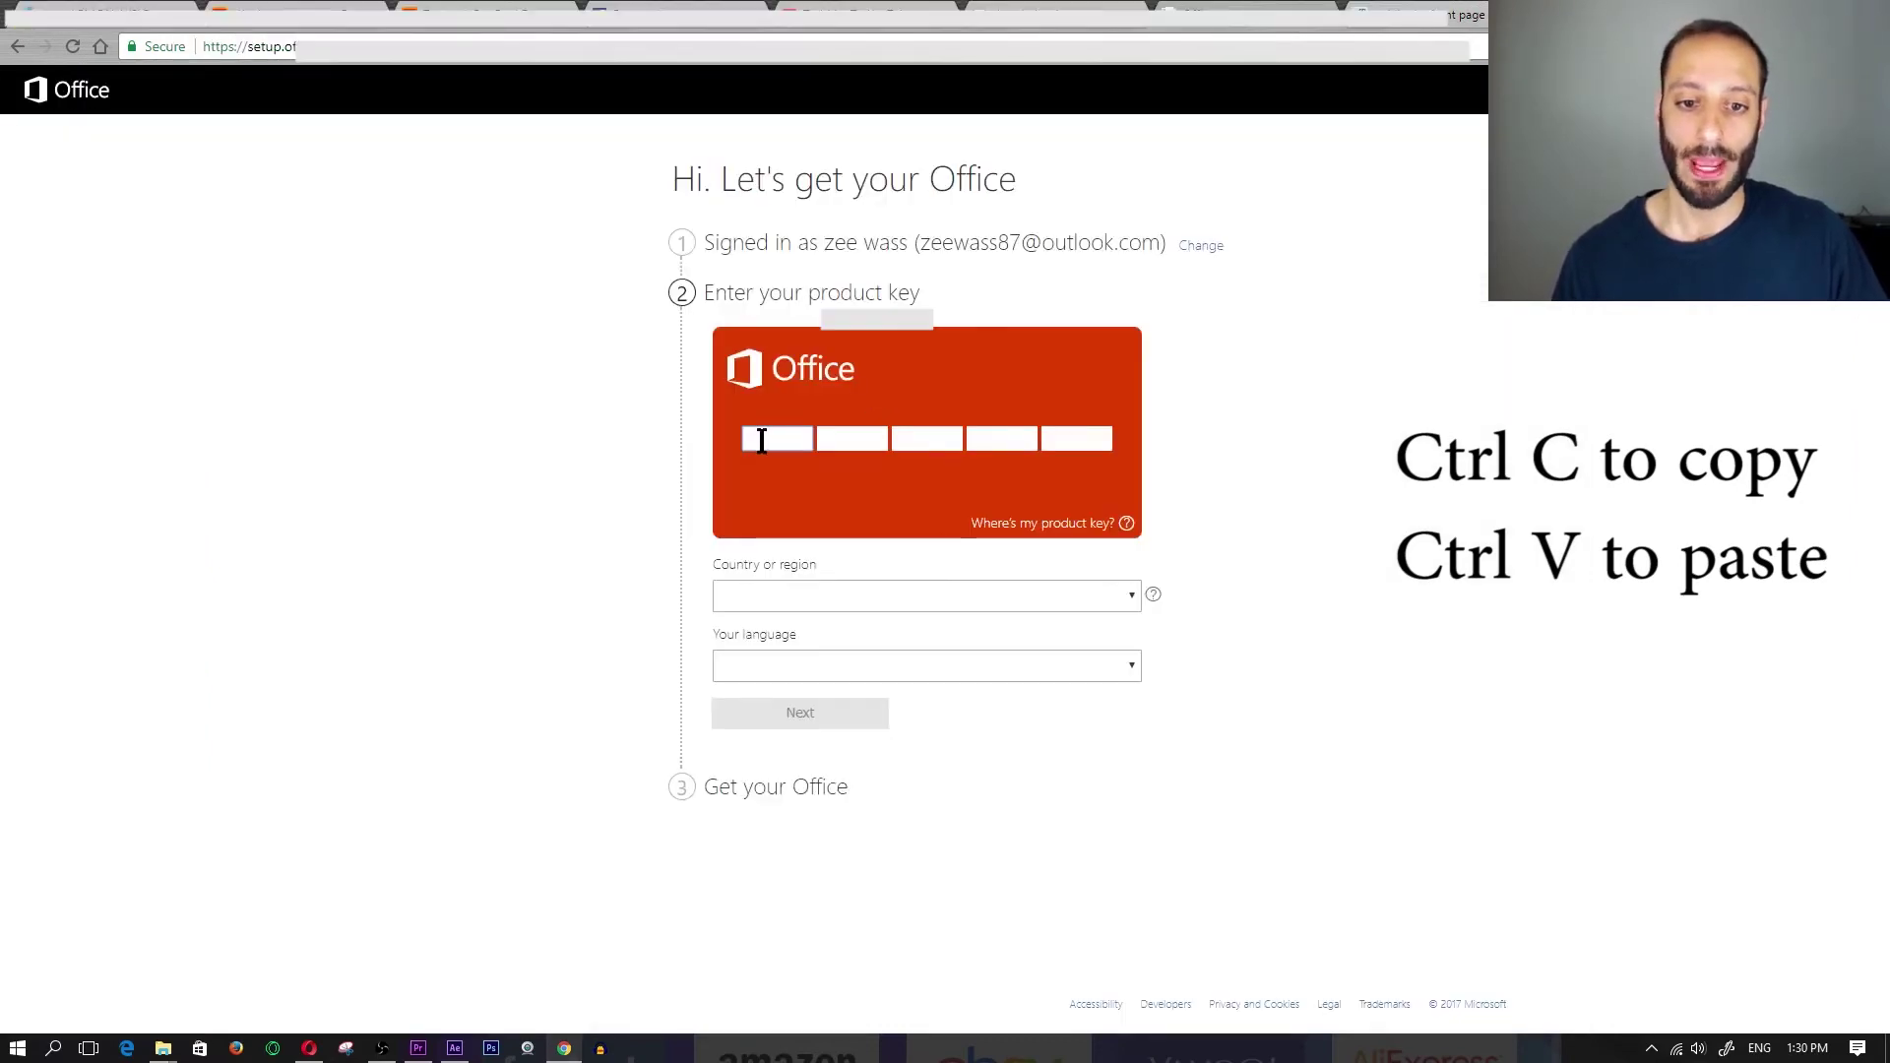
click(784, 433)
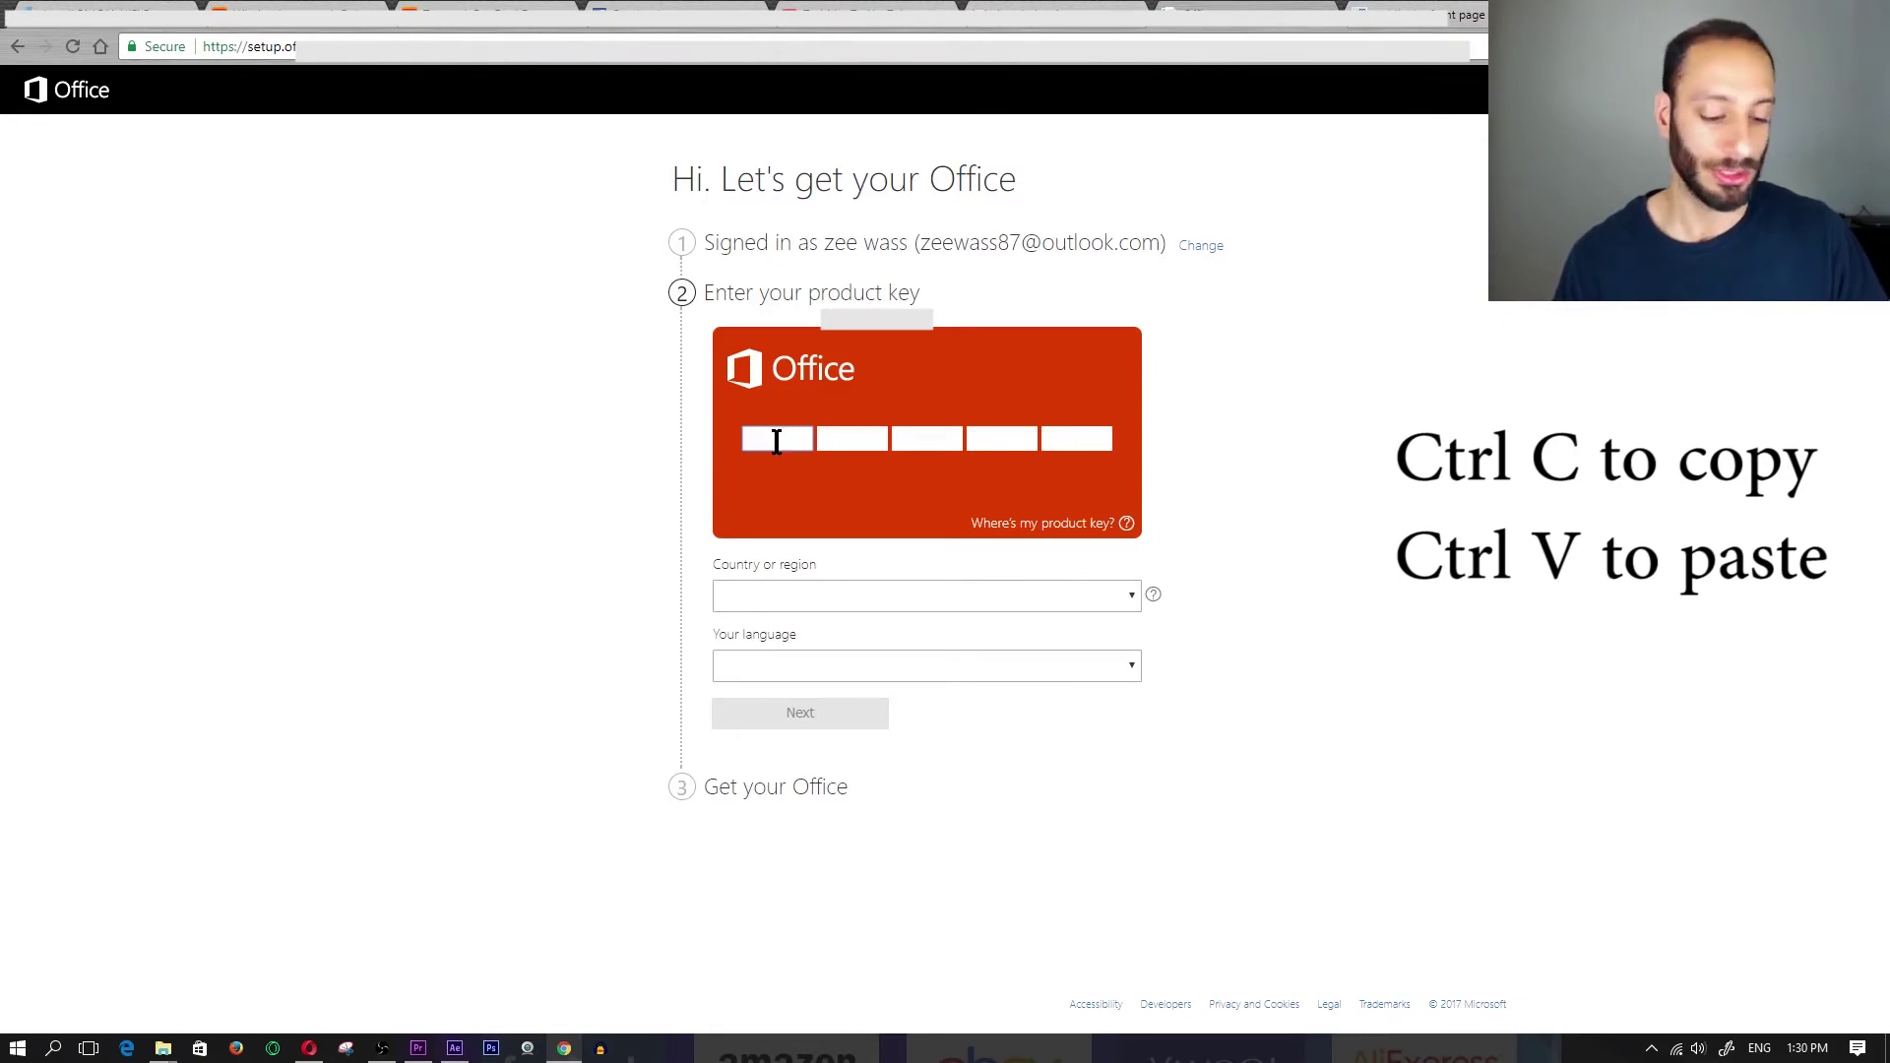
key(ctrl+v)
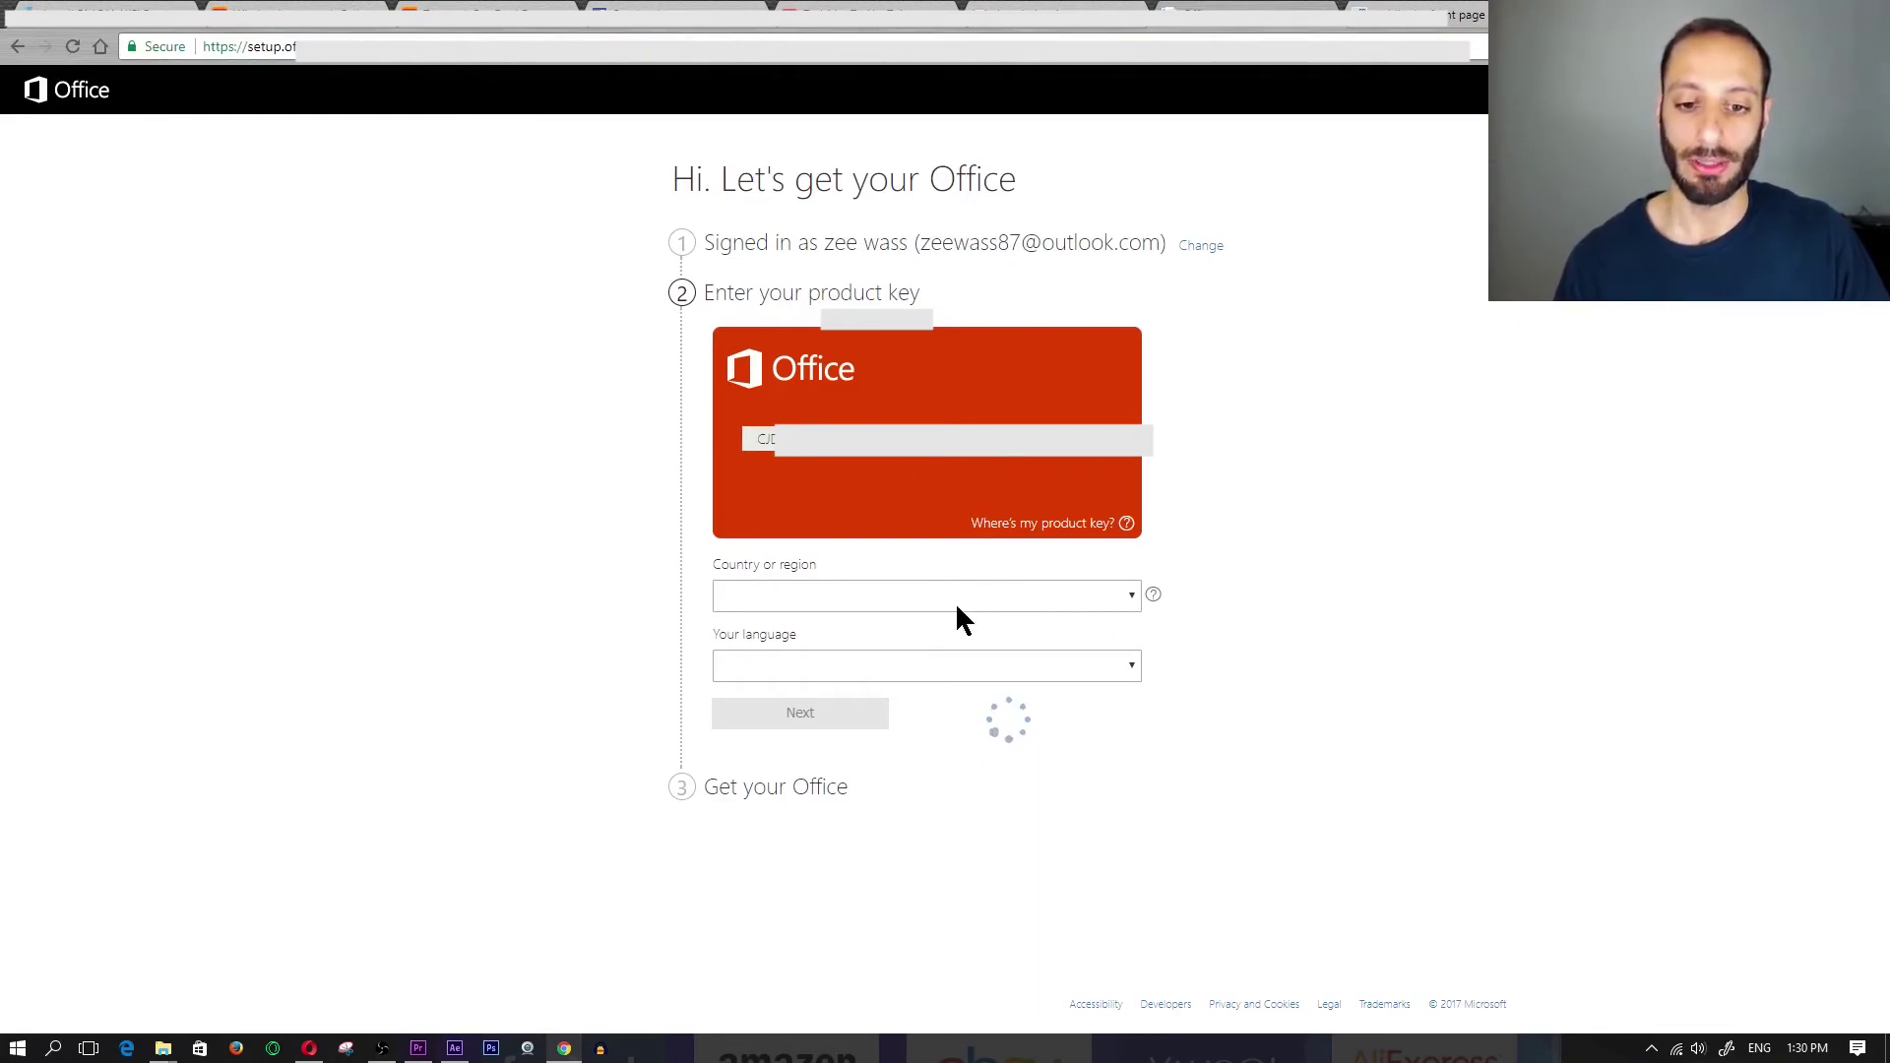
- Choose Canada as the country or region
click(1059, 600)
key(c)
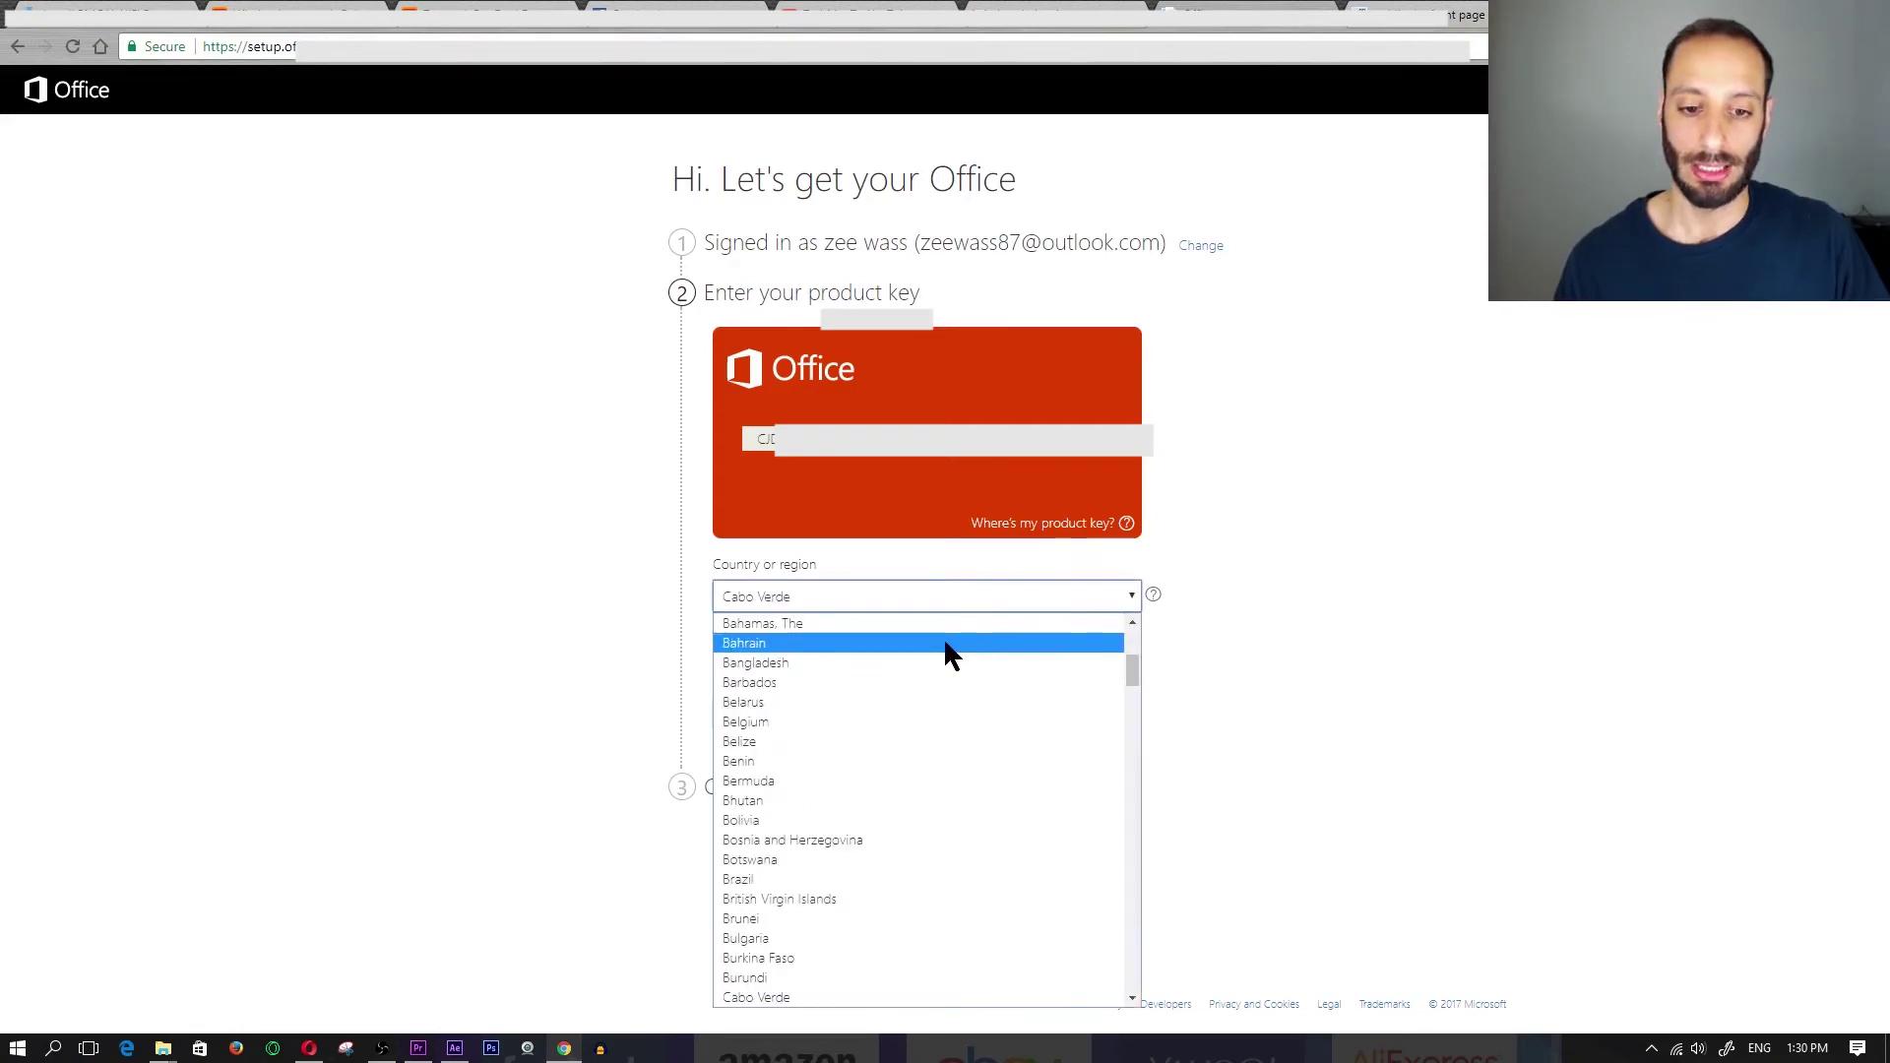
scroll(925, 709, down, 7)
key(Down)
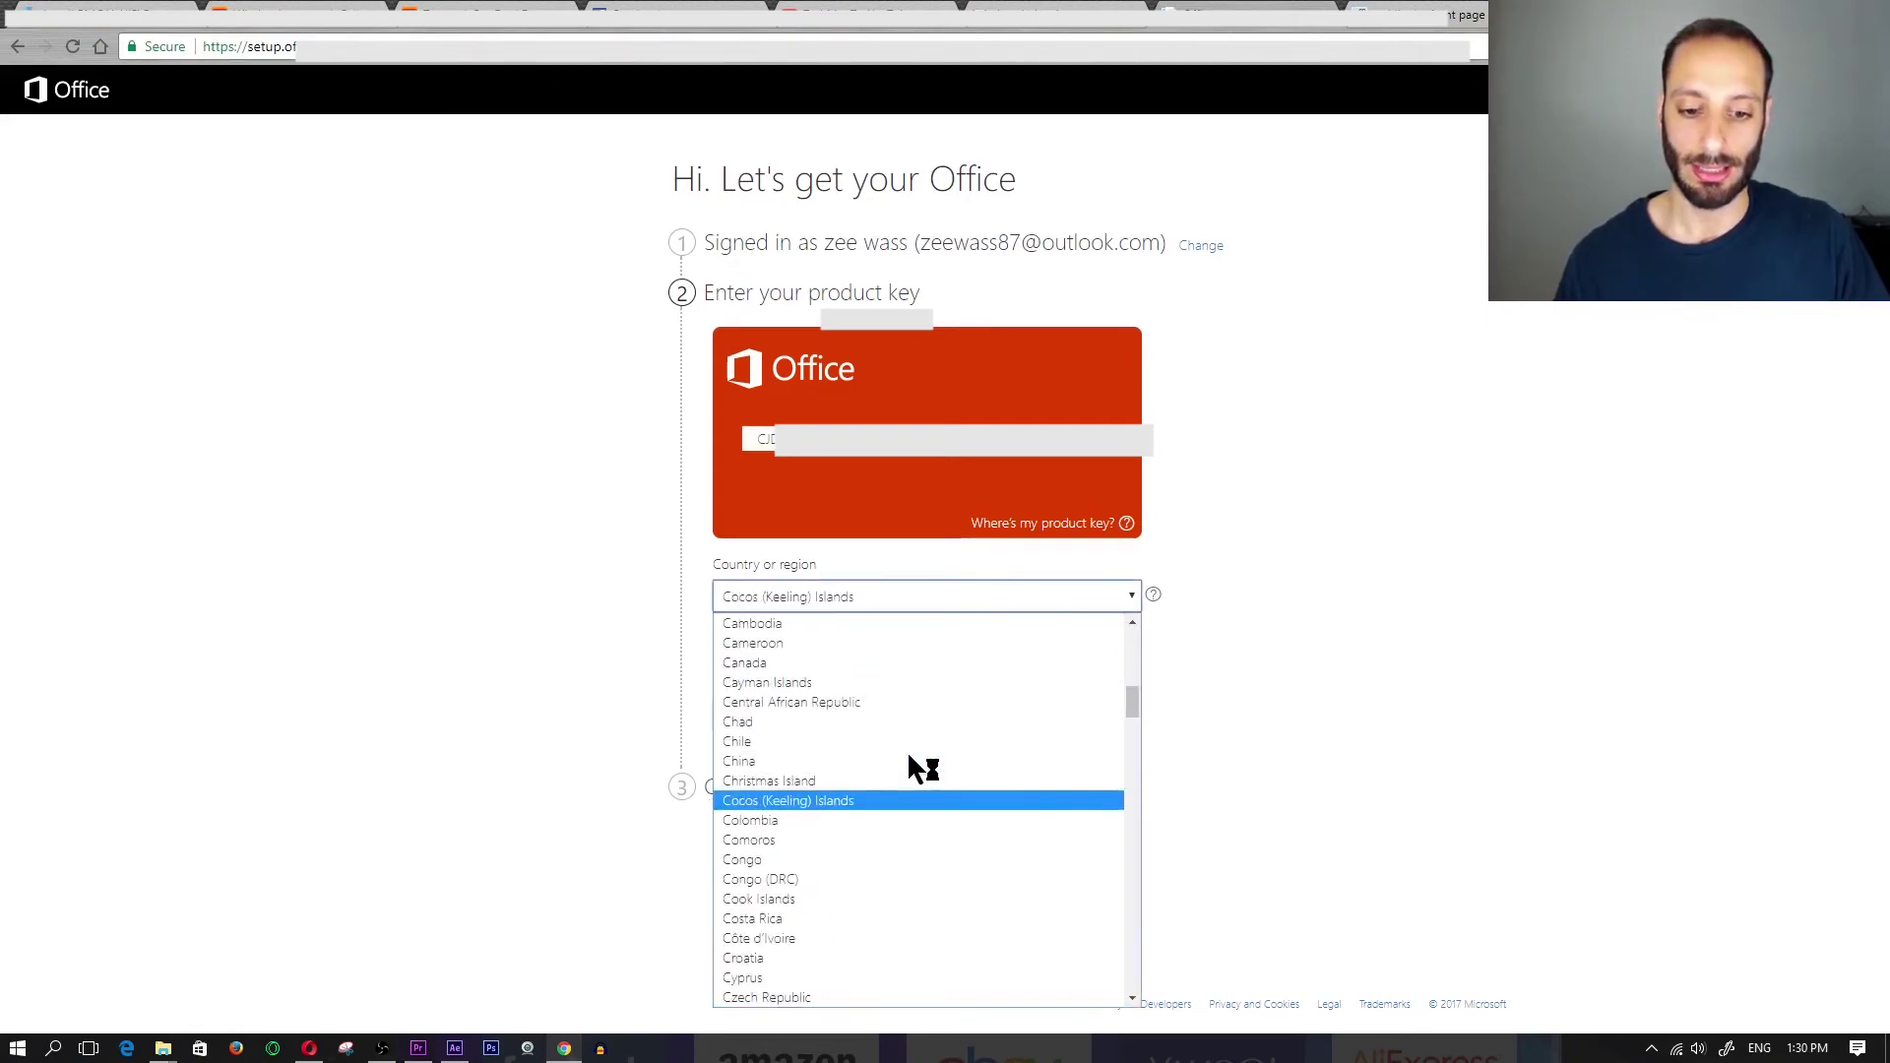
key(Down)
key(Down)
key(Down)
key(Down)
key(Down)
key(Down)
key(Down)
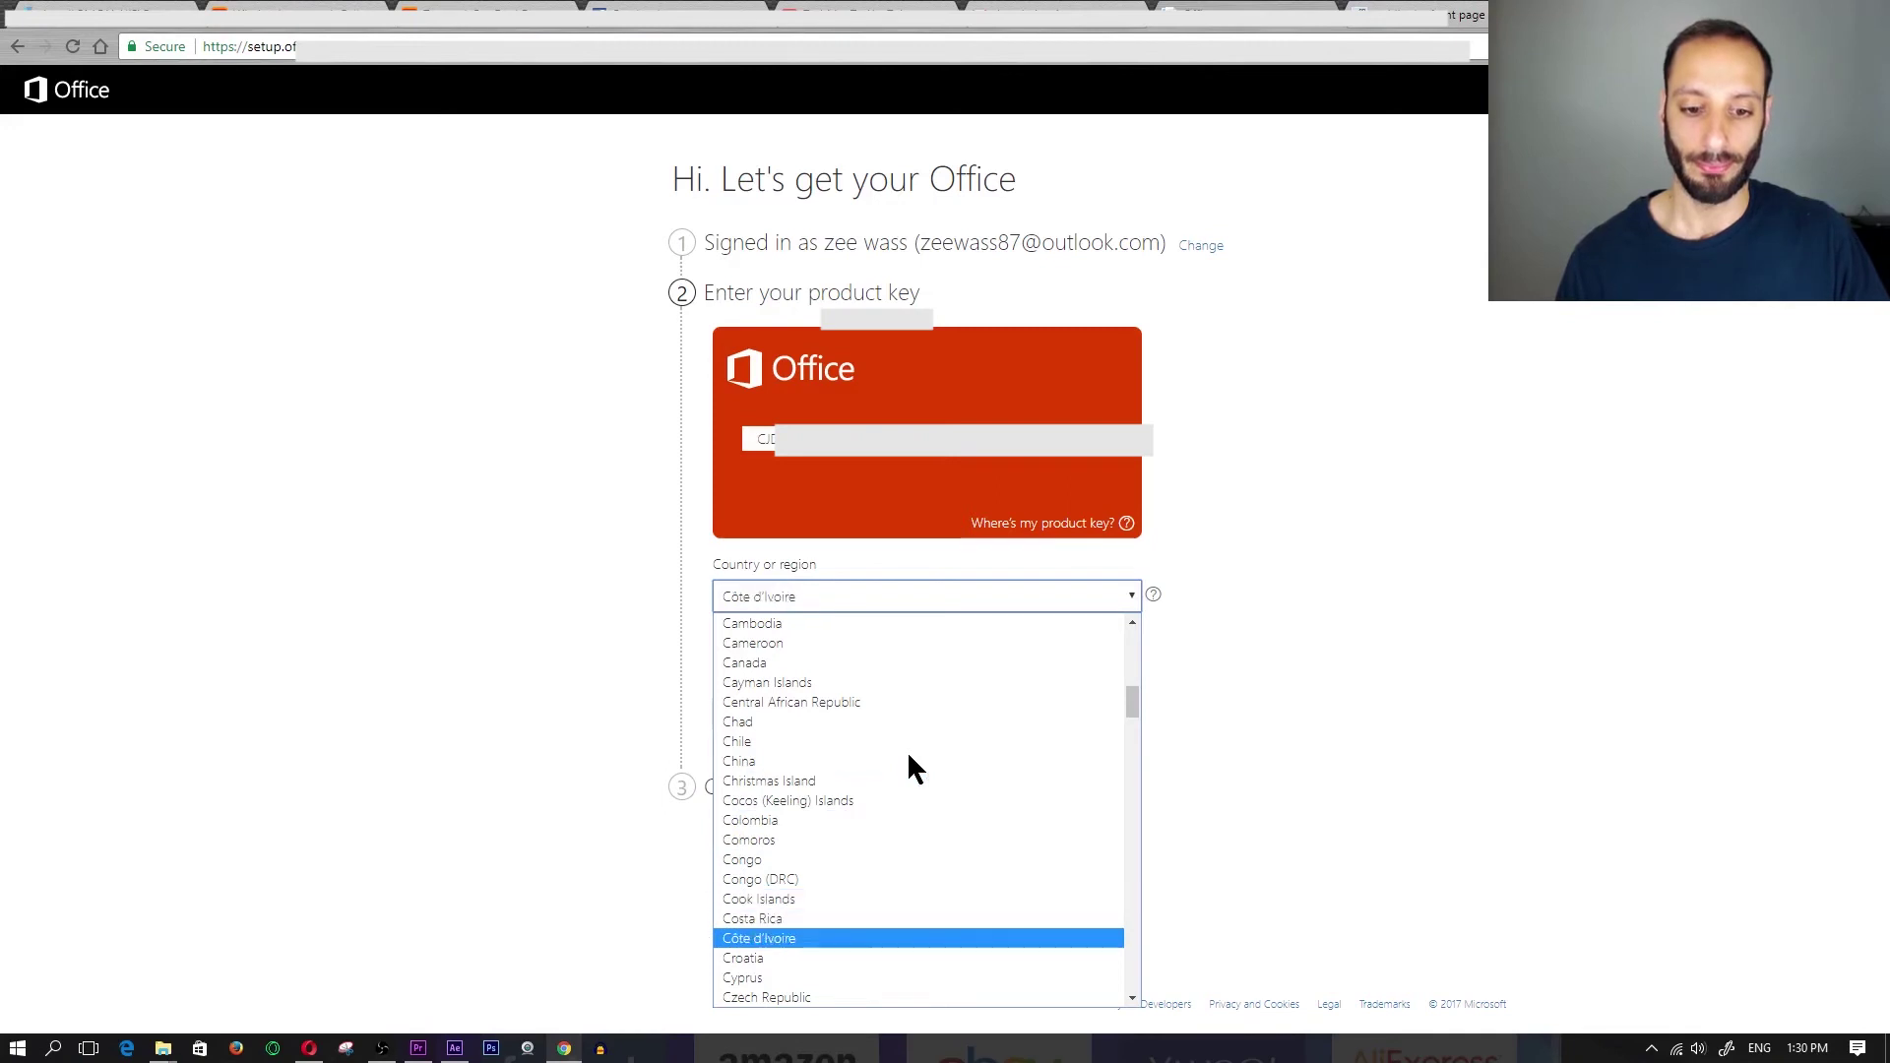
click(796, 663)
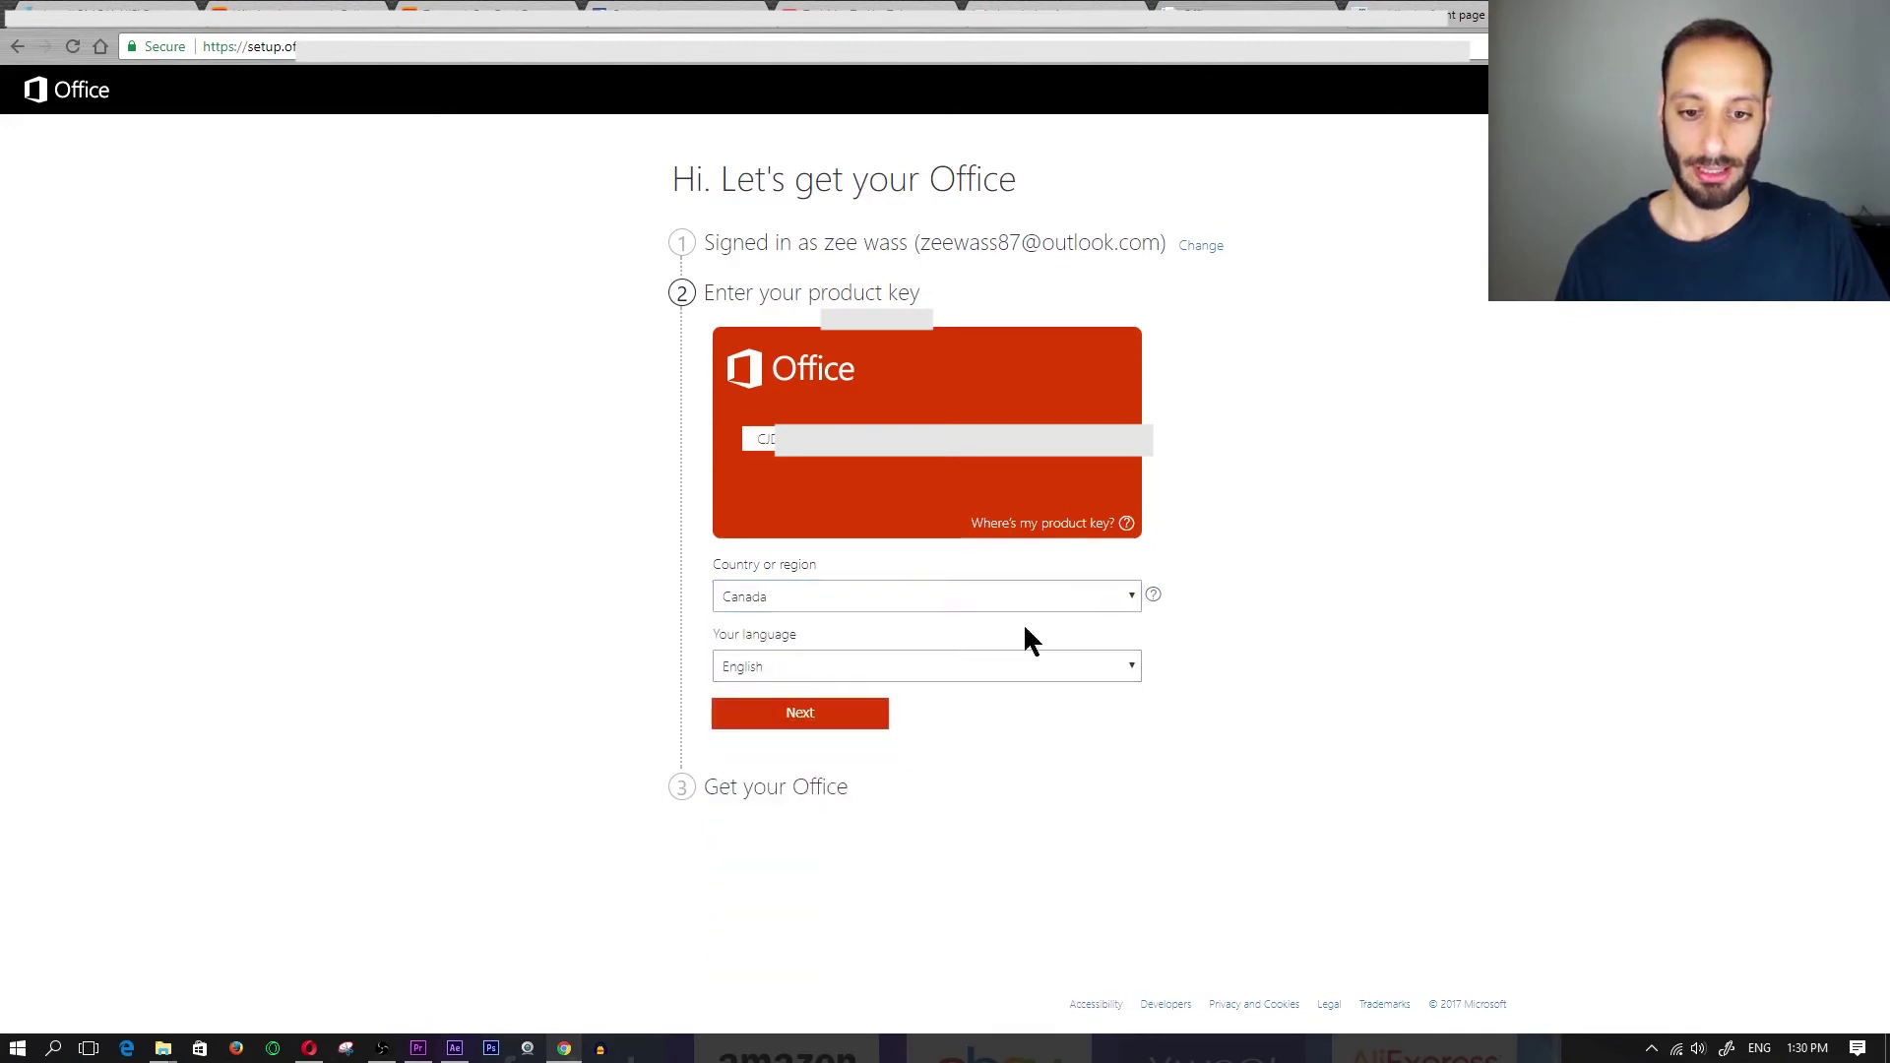
- Keep English as the language and confirm the product key
click(861, 667)
click(862, 669)
click(846, 671)
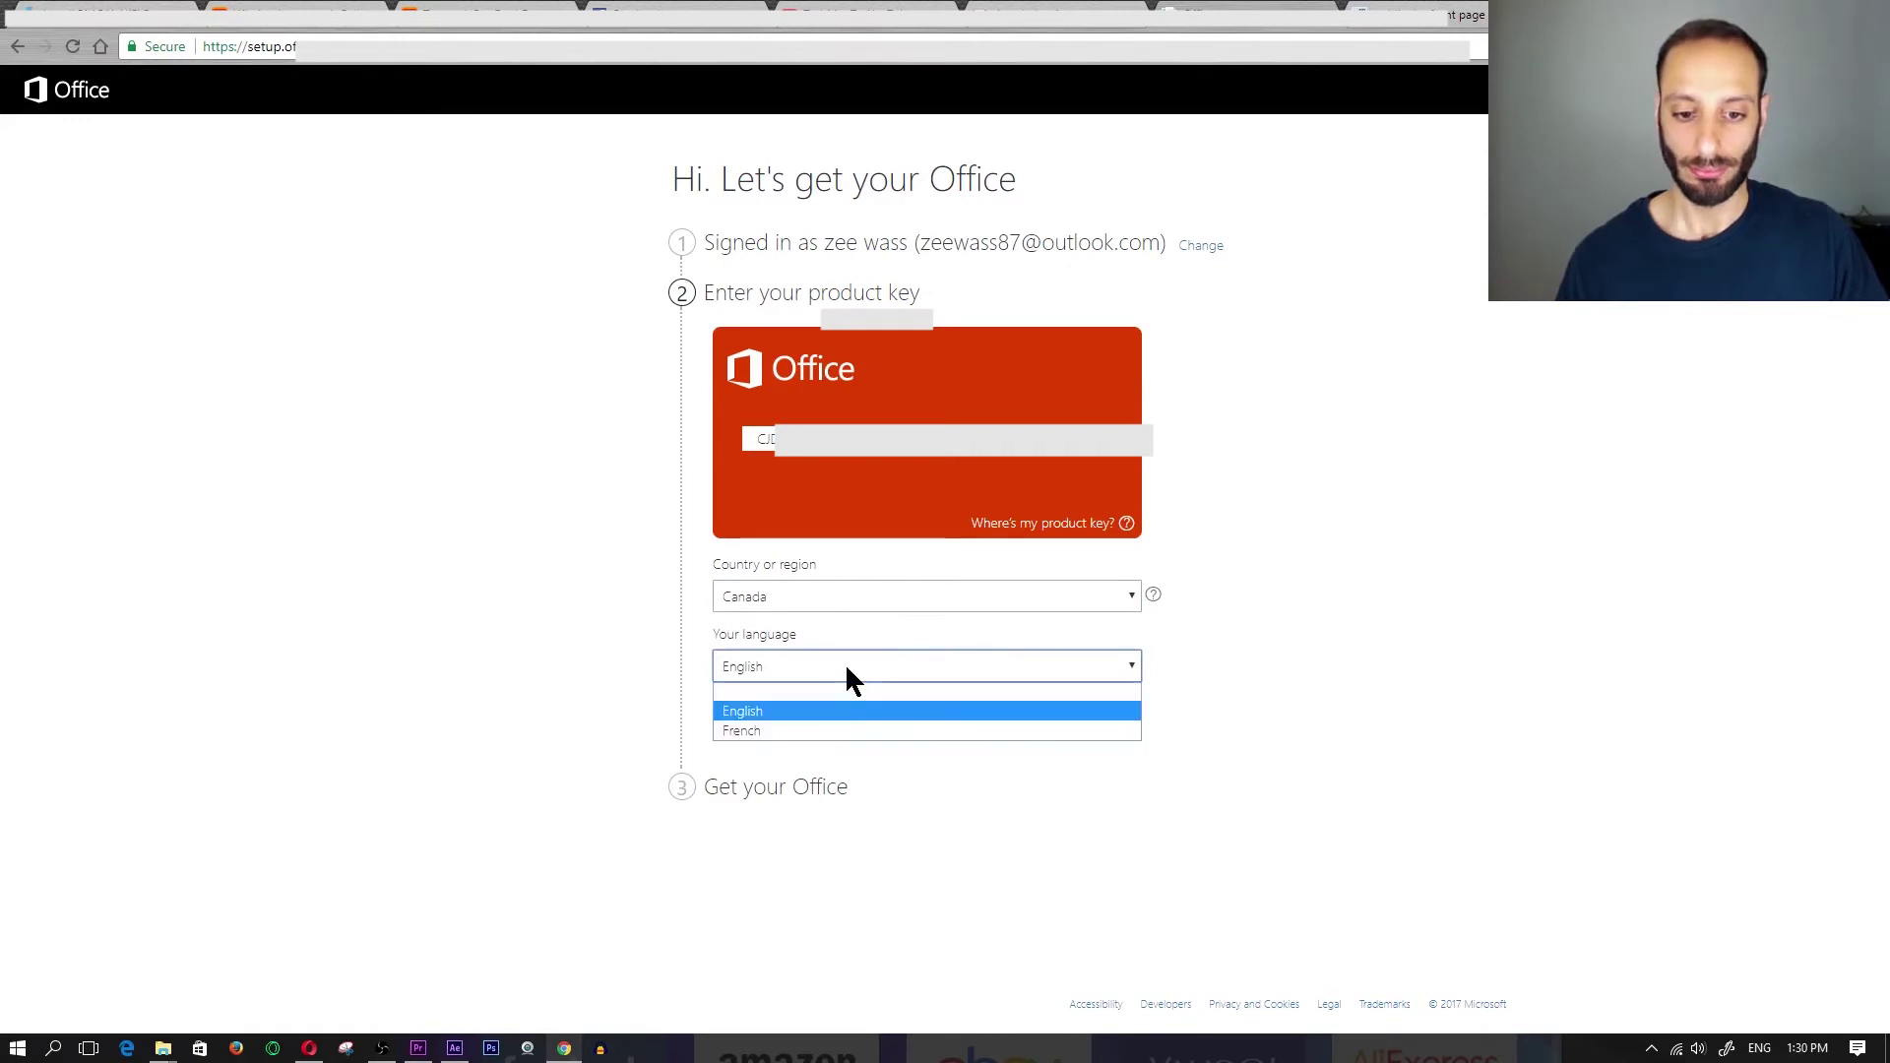
click(862, 671)
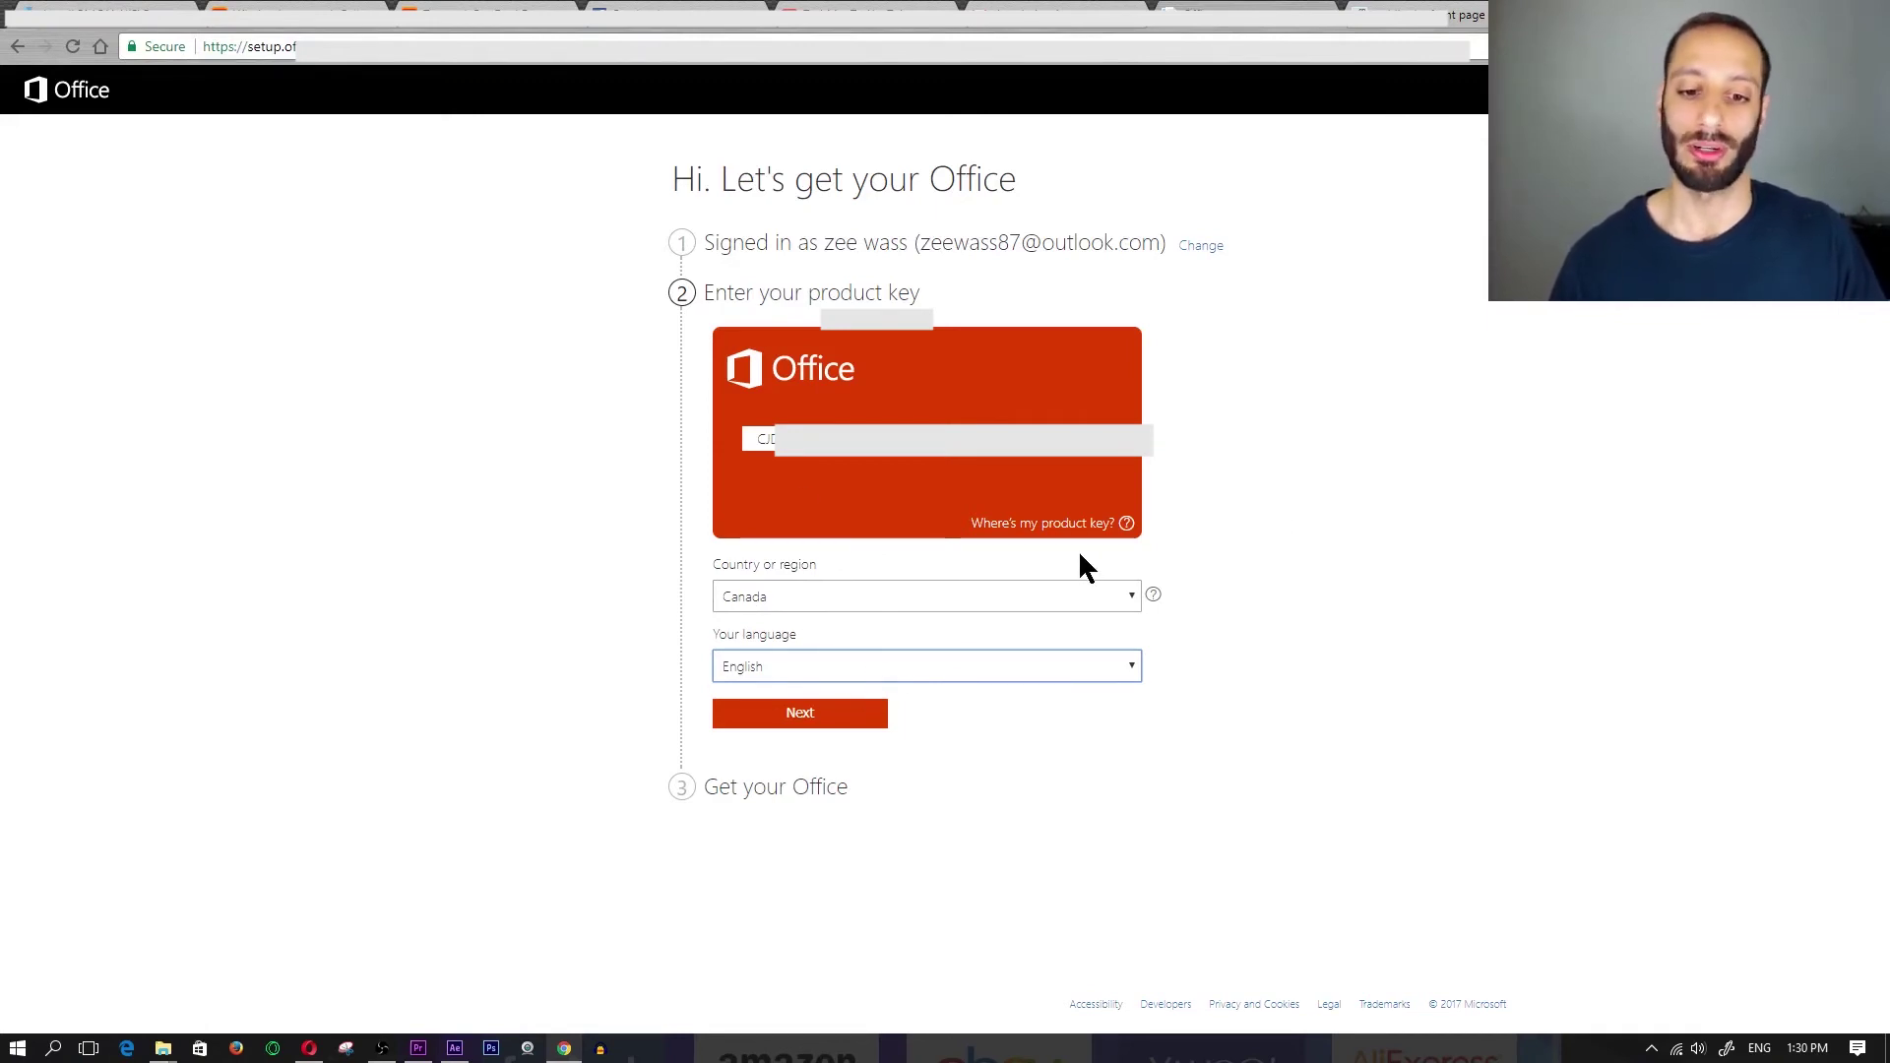
click(816, 714)
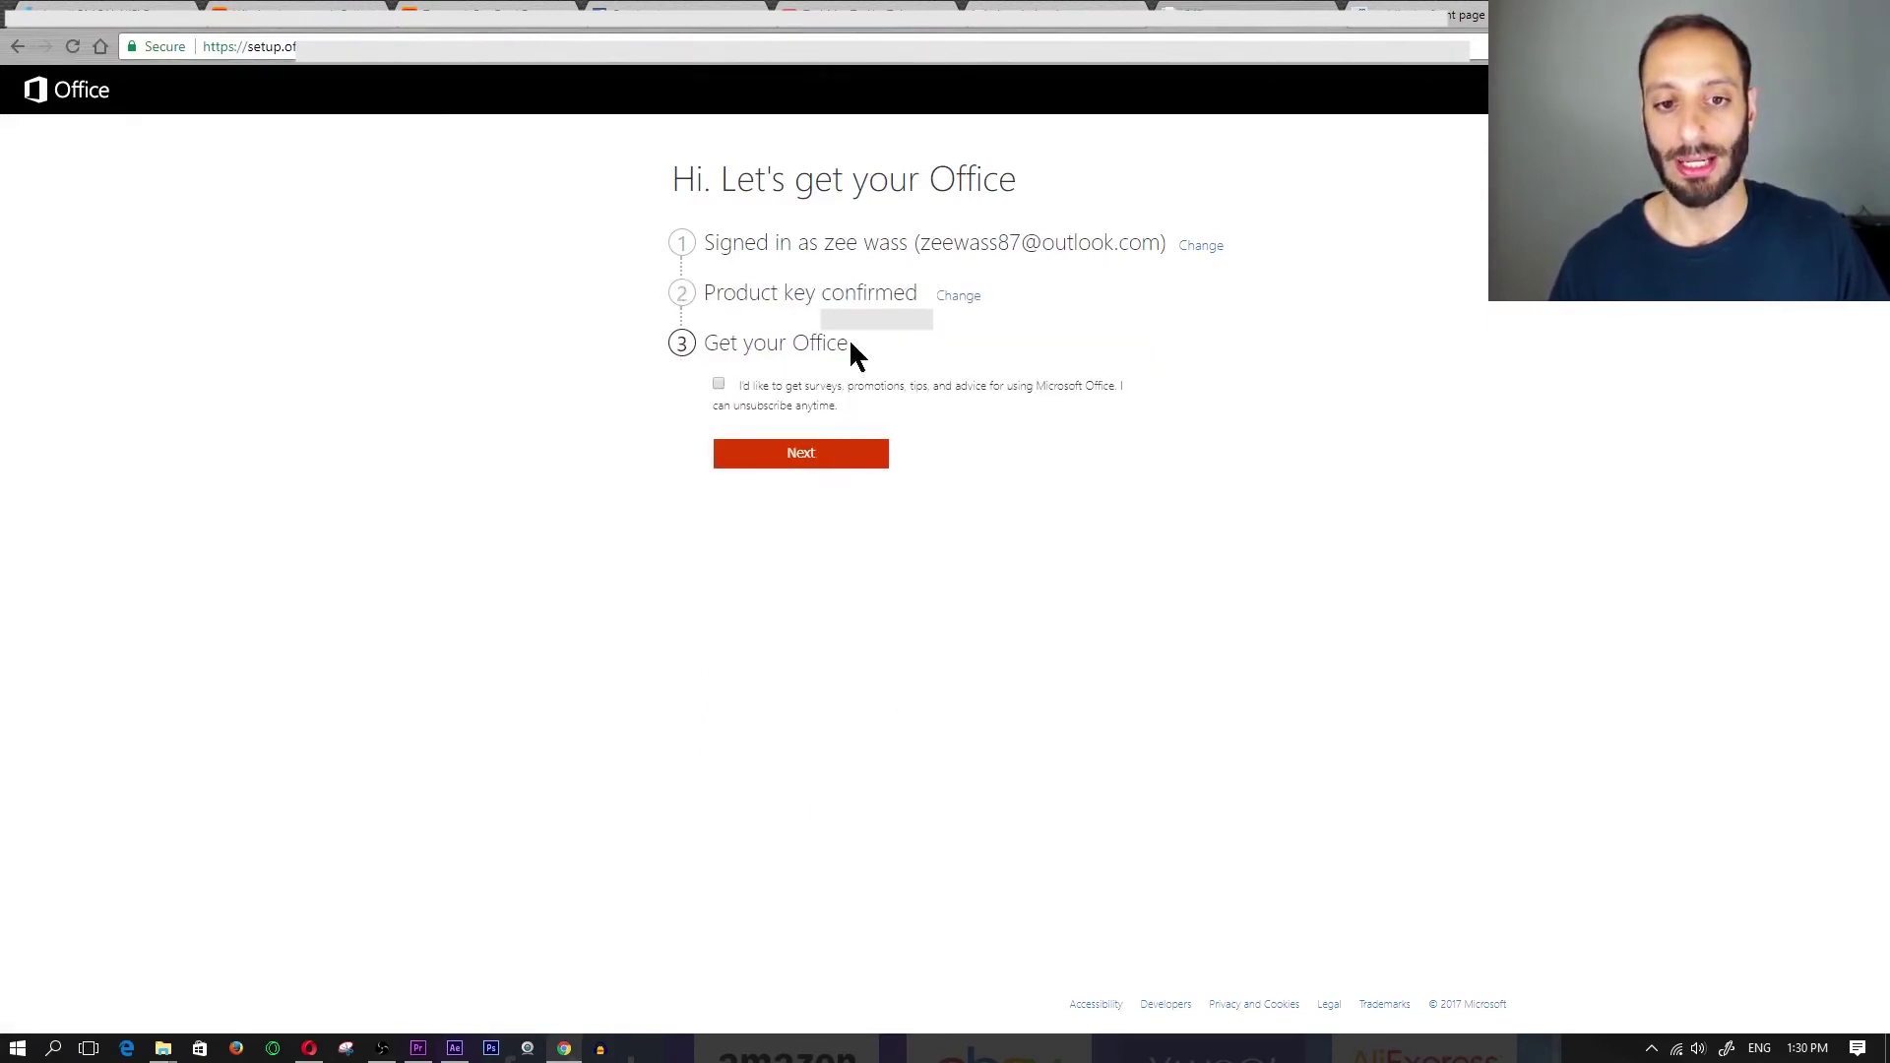
- Continue past Get your Office and start downloading Office Pro Plus 2016
click(800, 452)
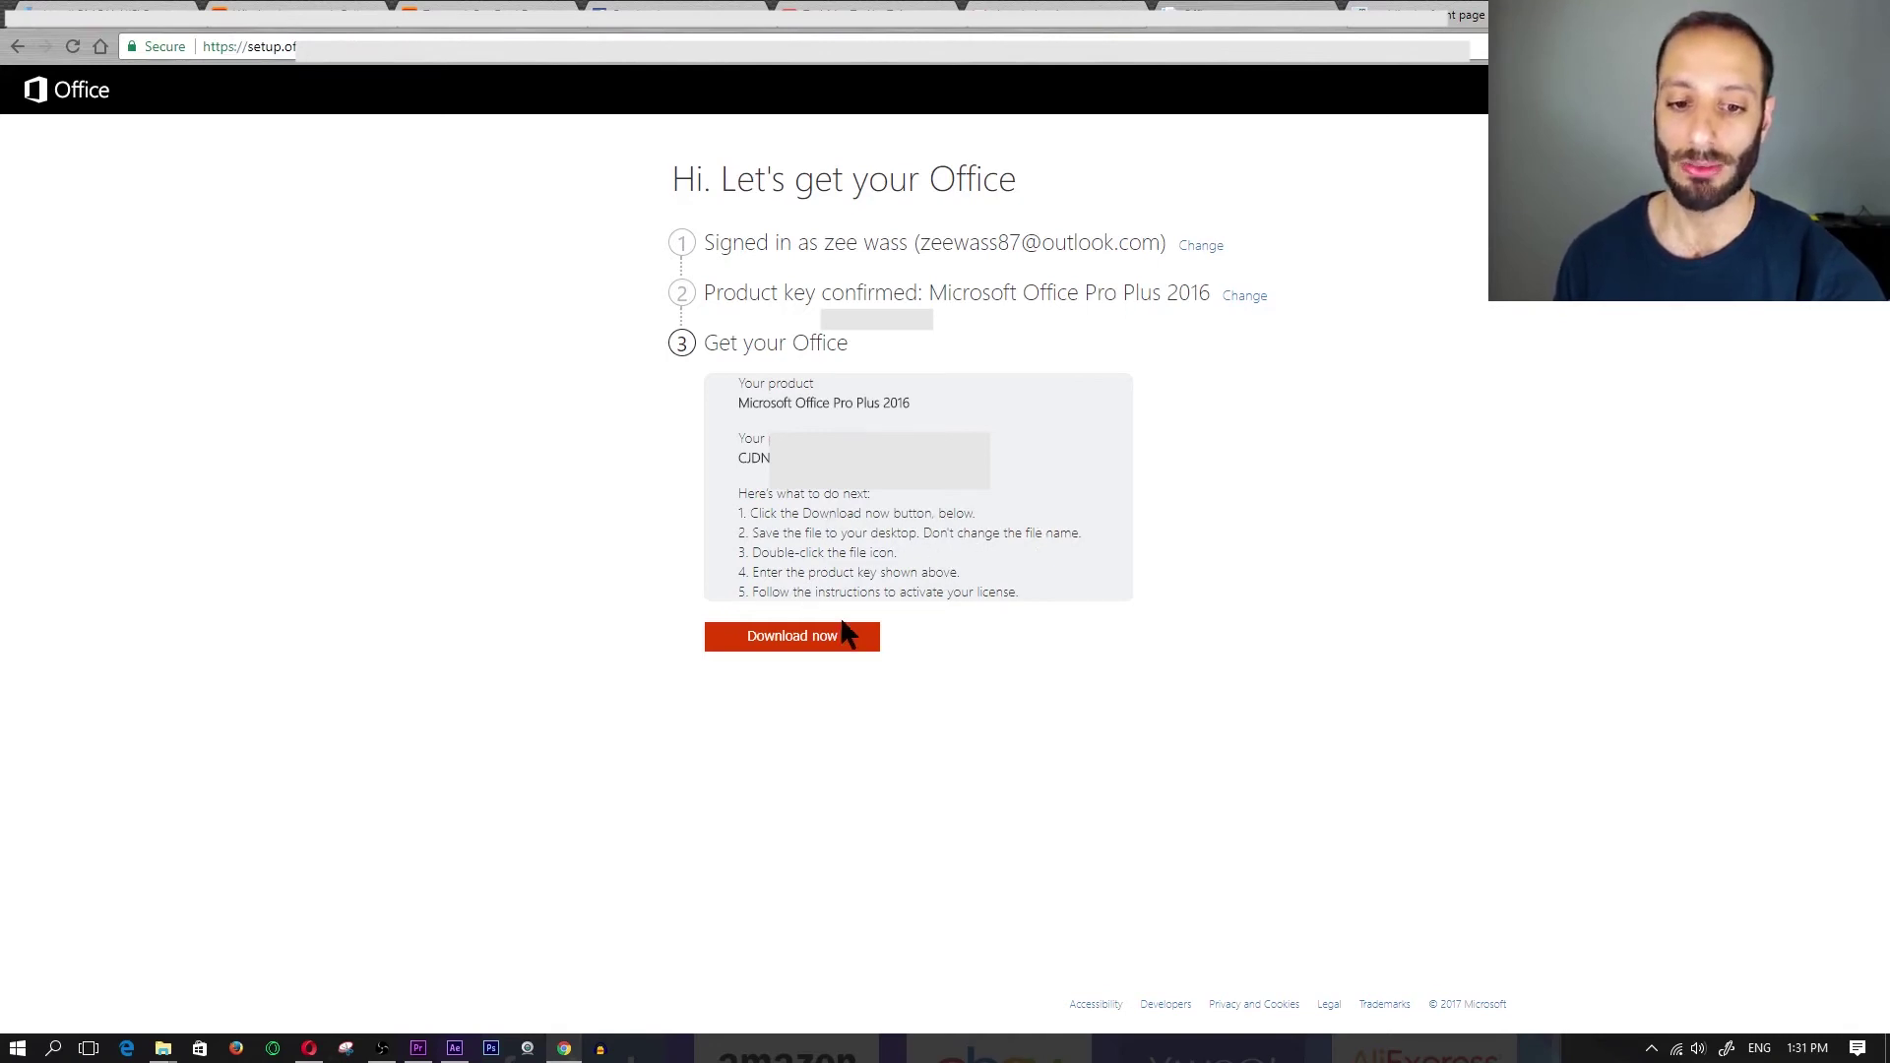
click(817, 641)
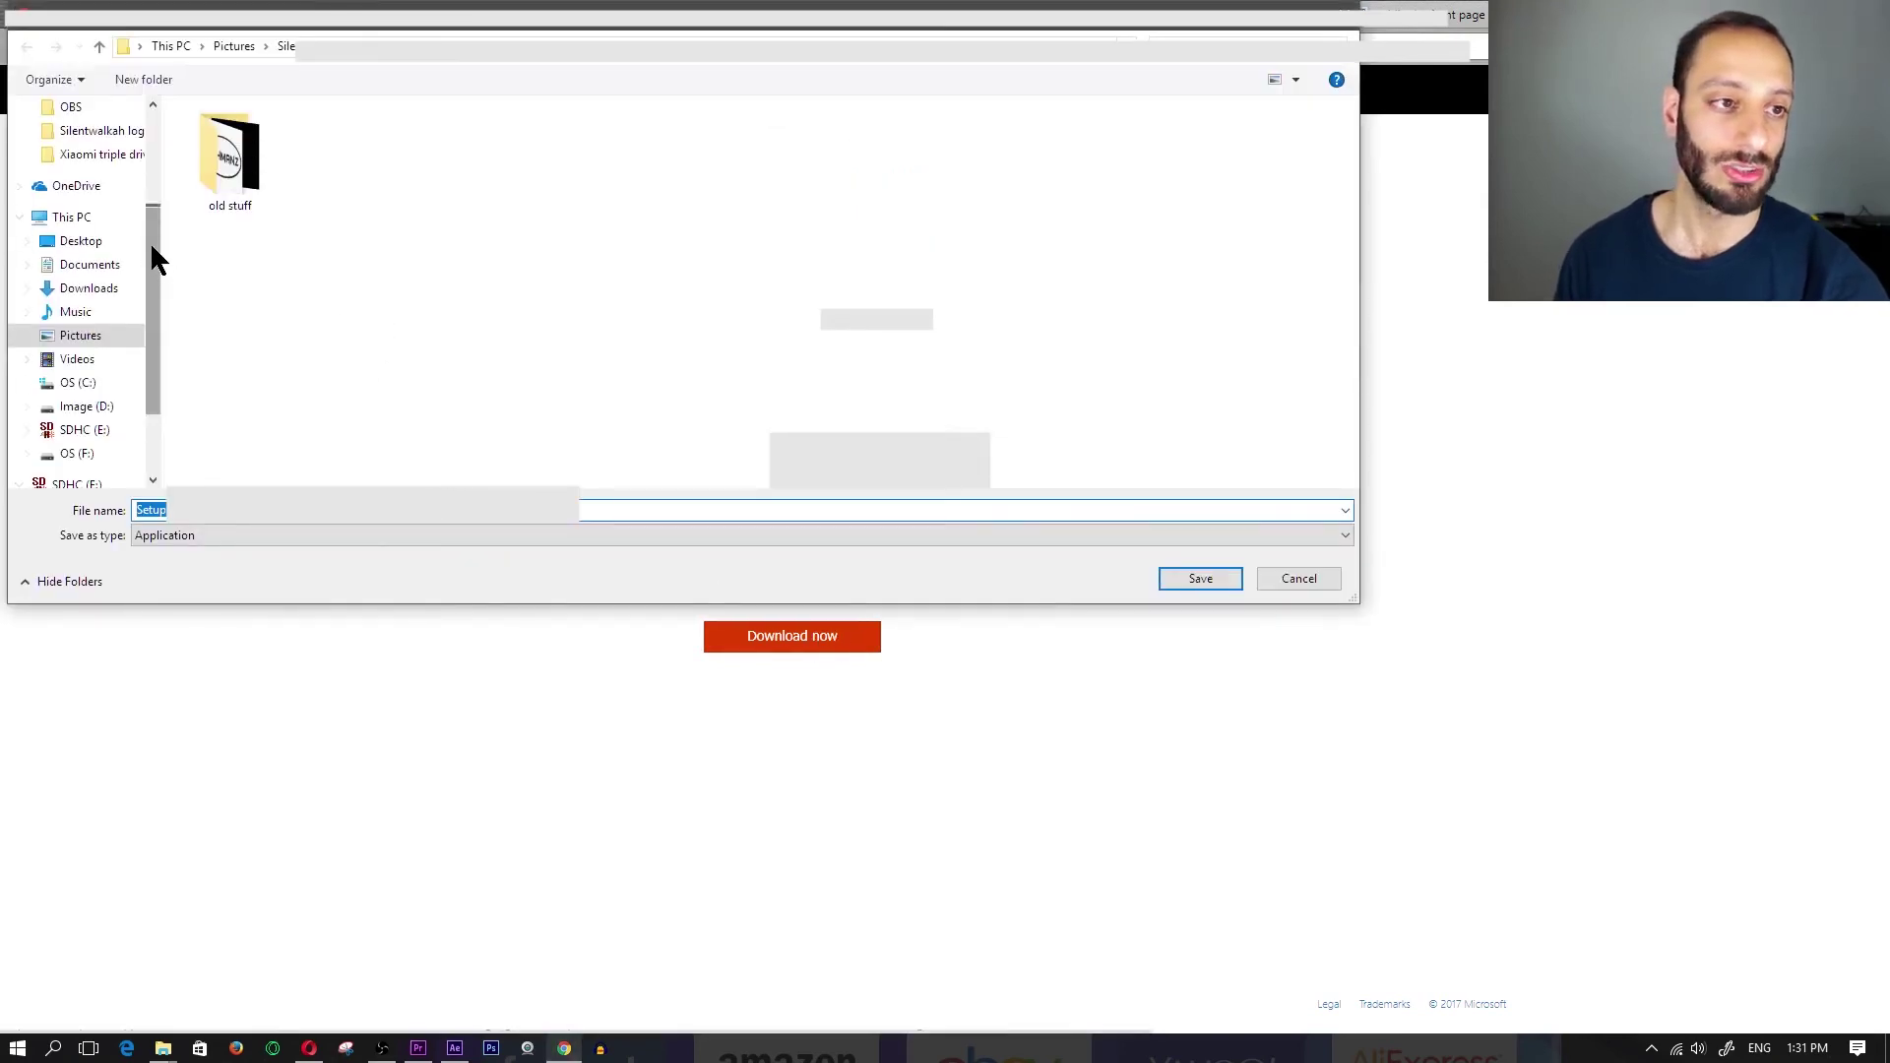
- Save the Setup installer to the Desktop and move its icon to the screen's middle
drag(151, 262, 152, 158)
click(76, 155)
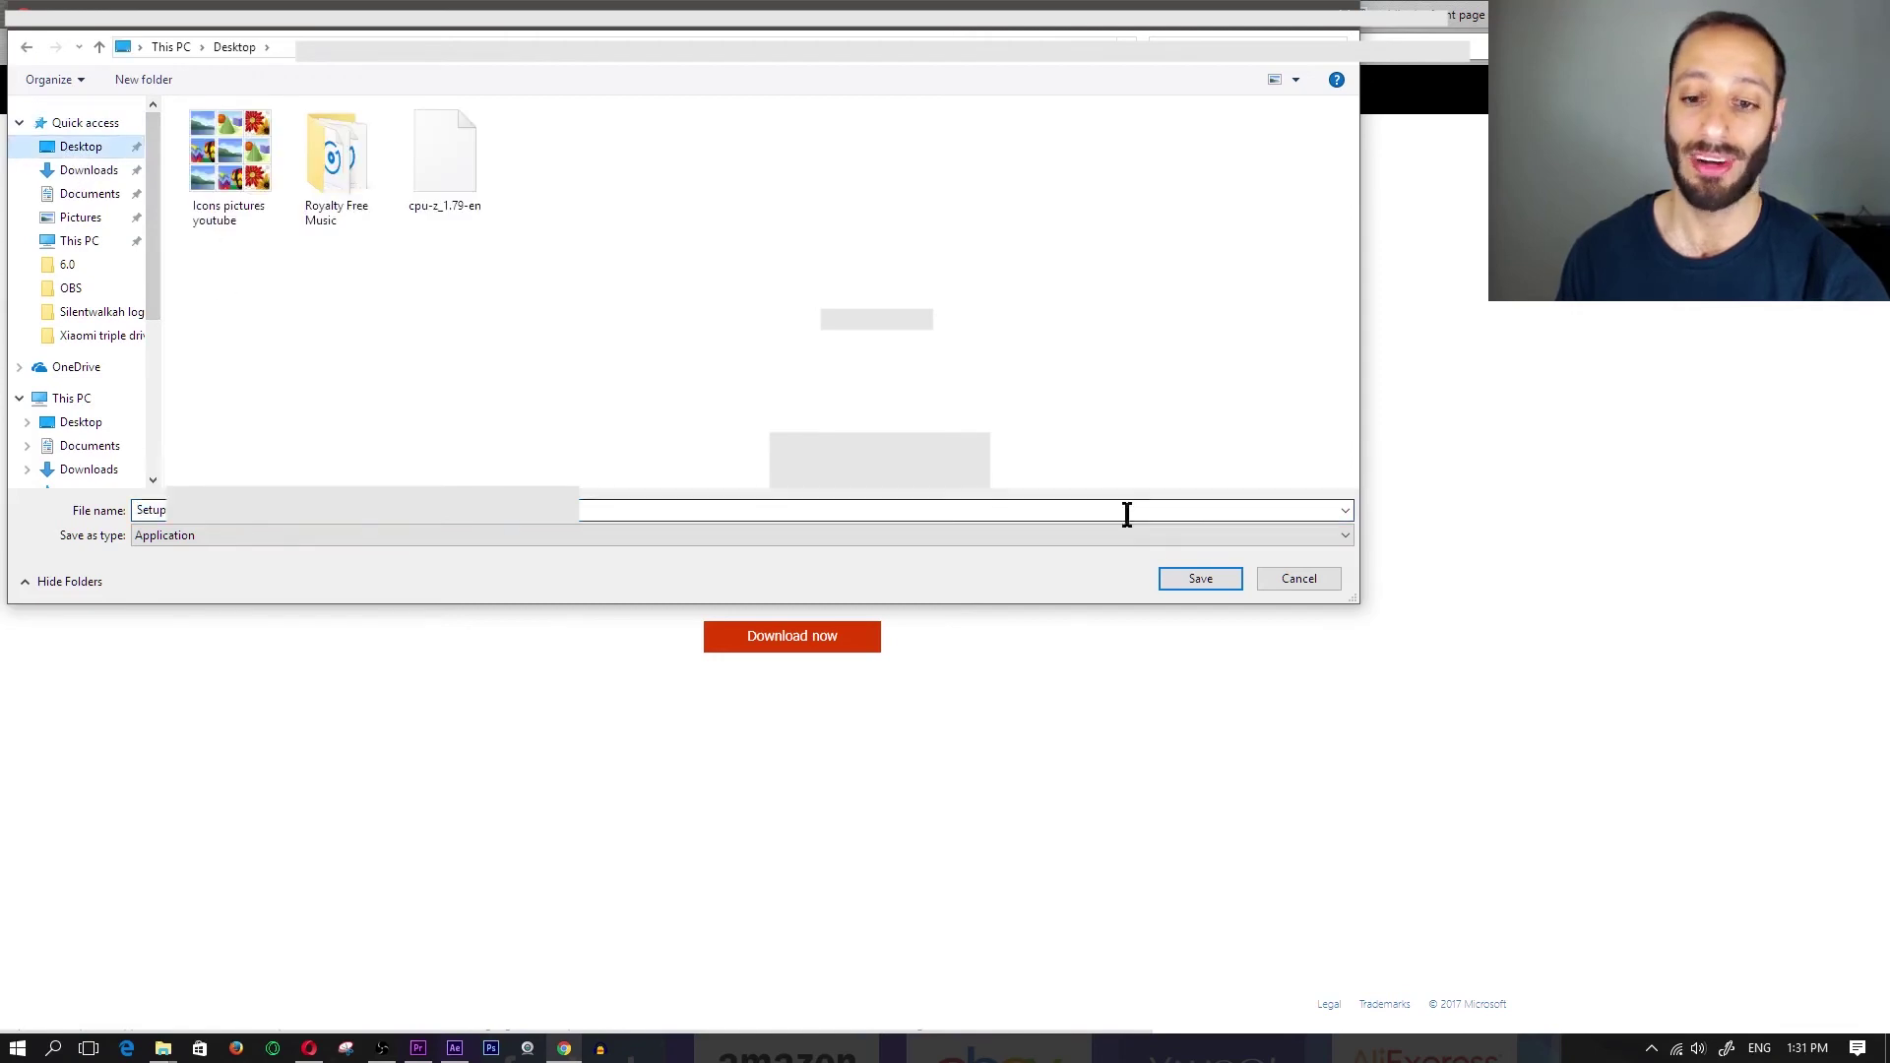
click(1212, 581)
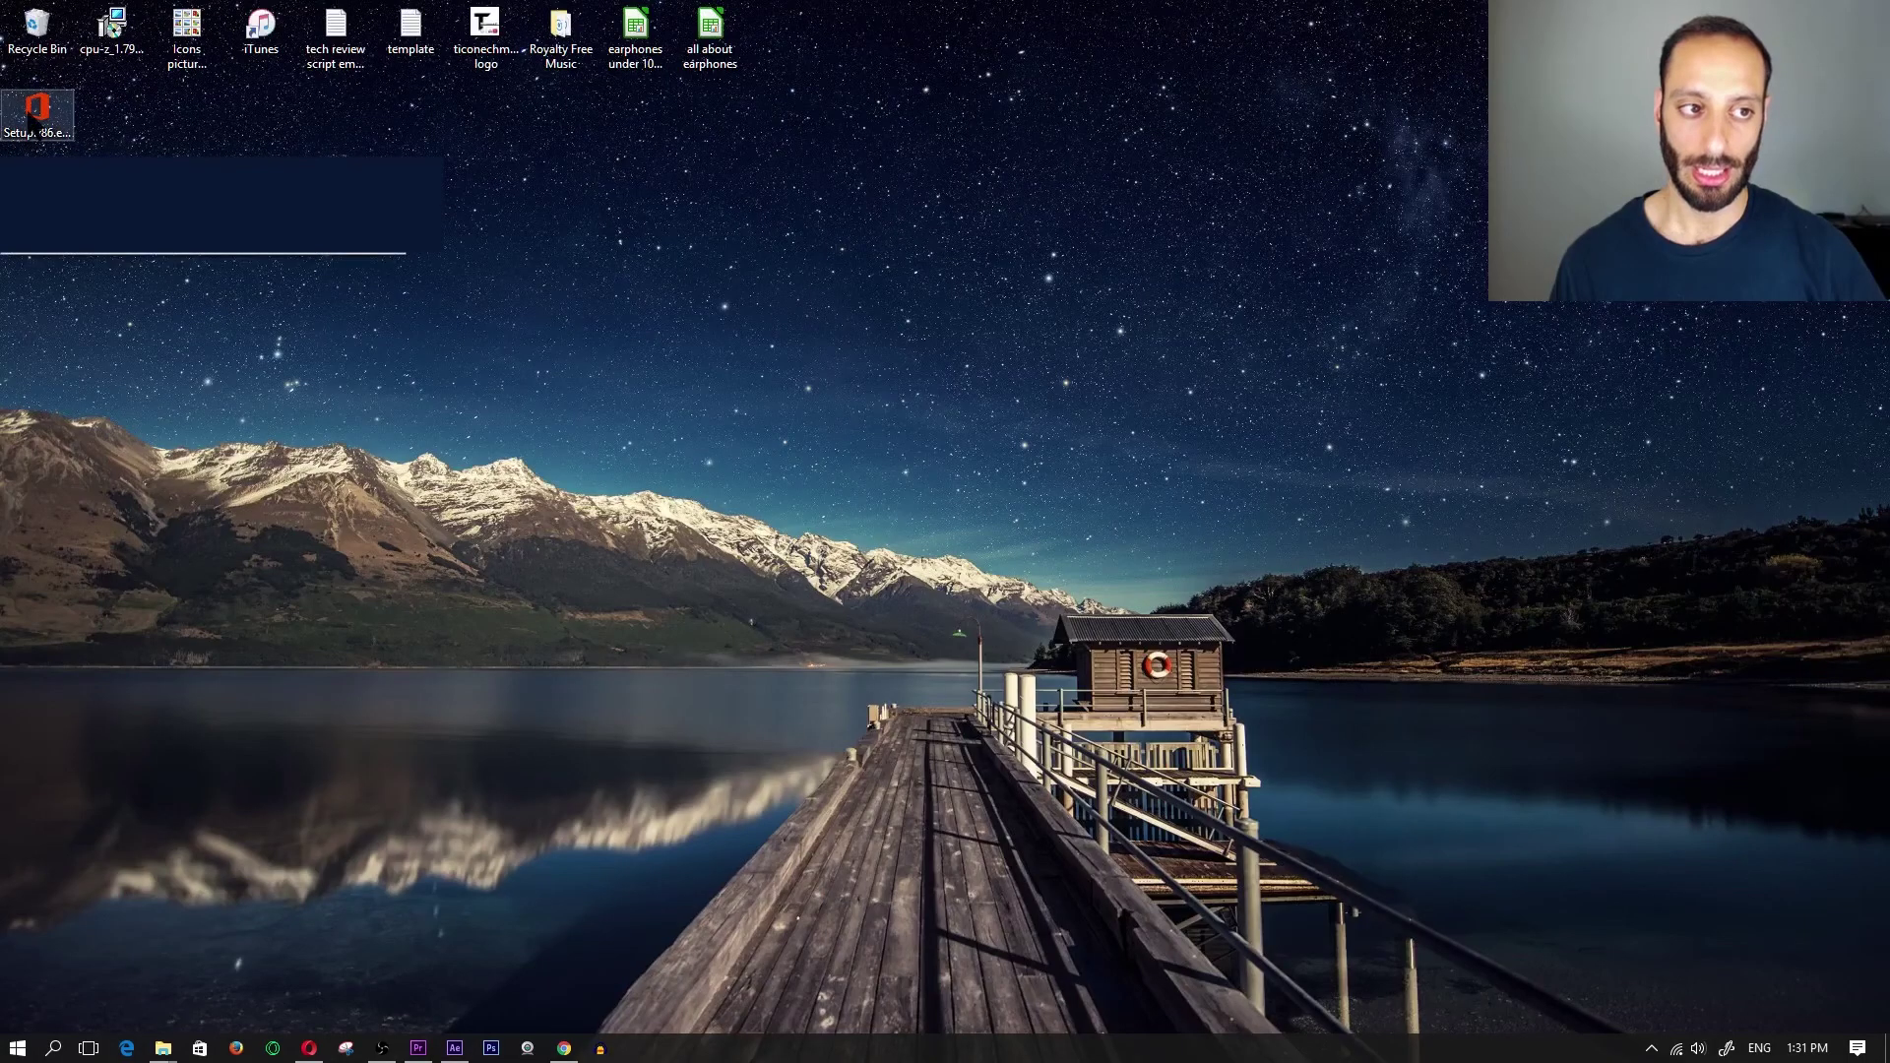
drag(37, 114, 1014, 379)
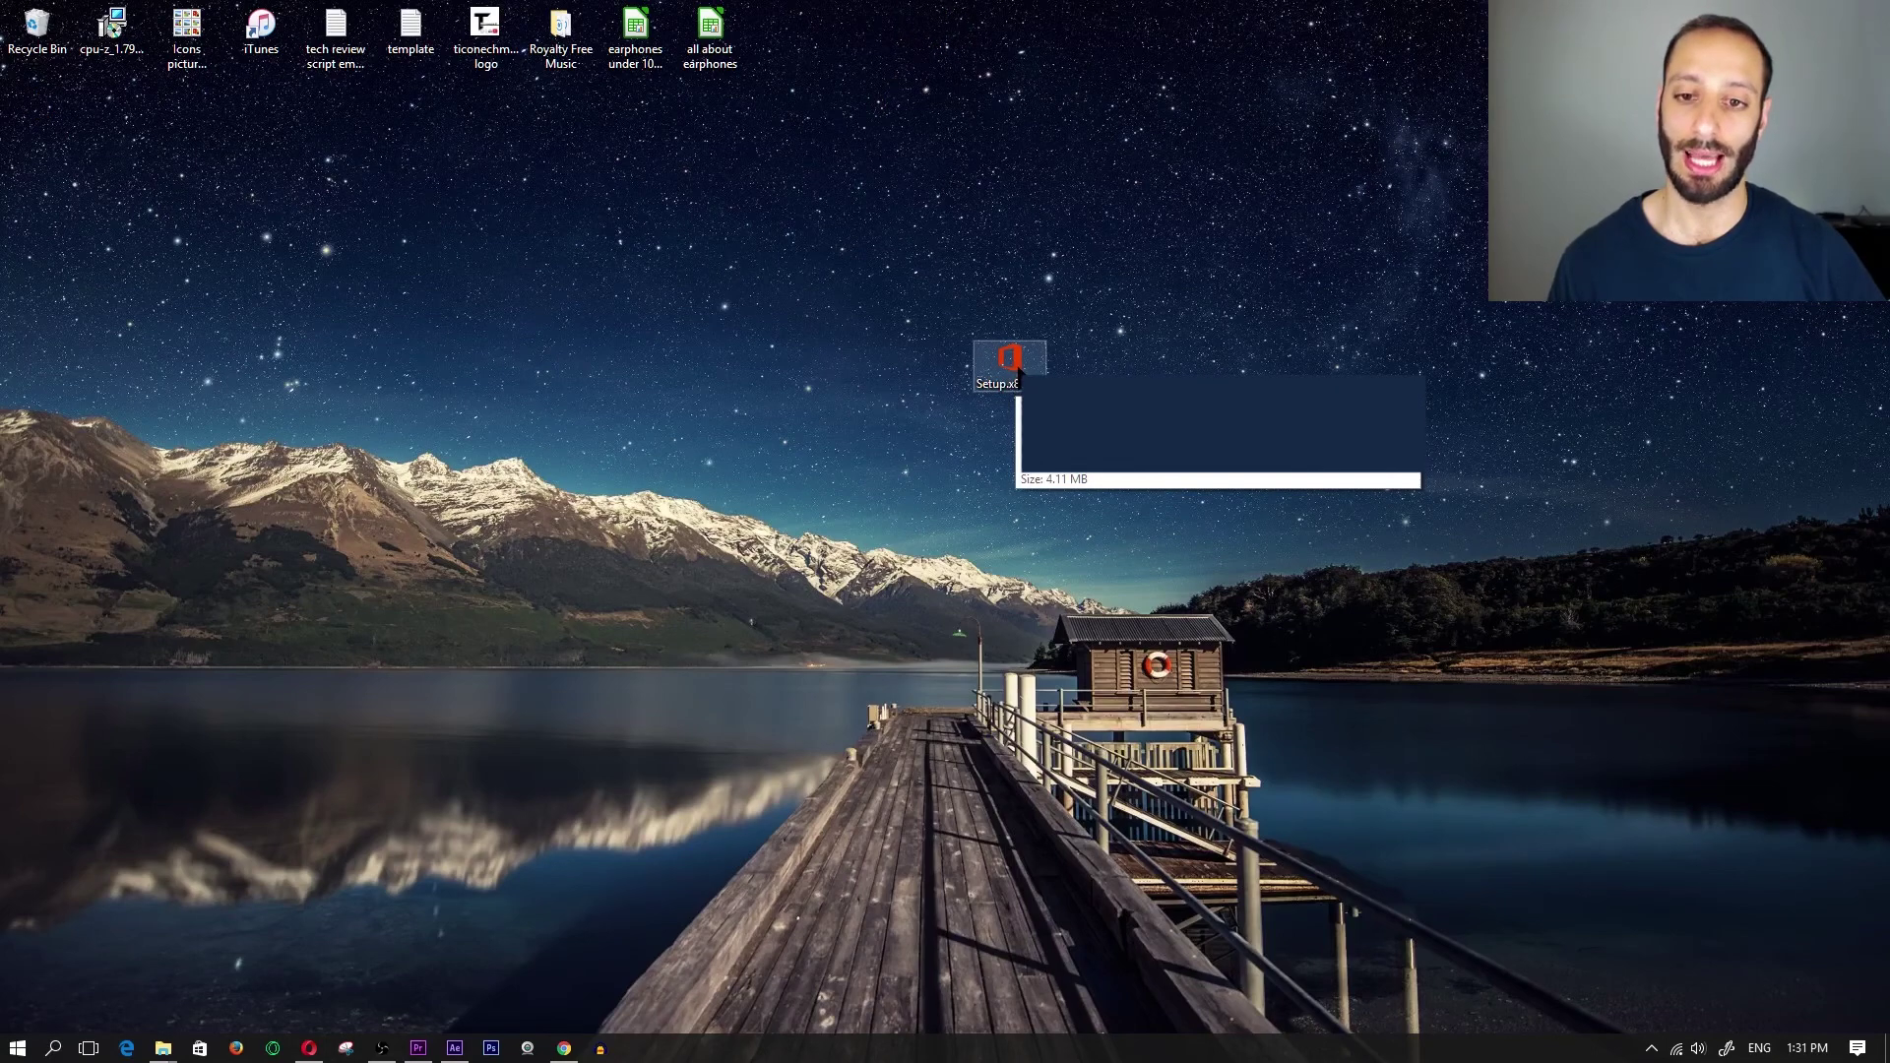
- Run the Setup.x86 Office installer from the desktop to install Office
double_click(1014, 366)
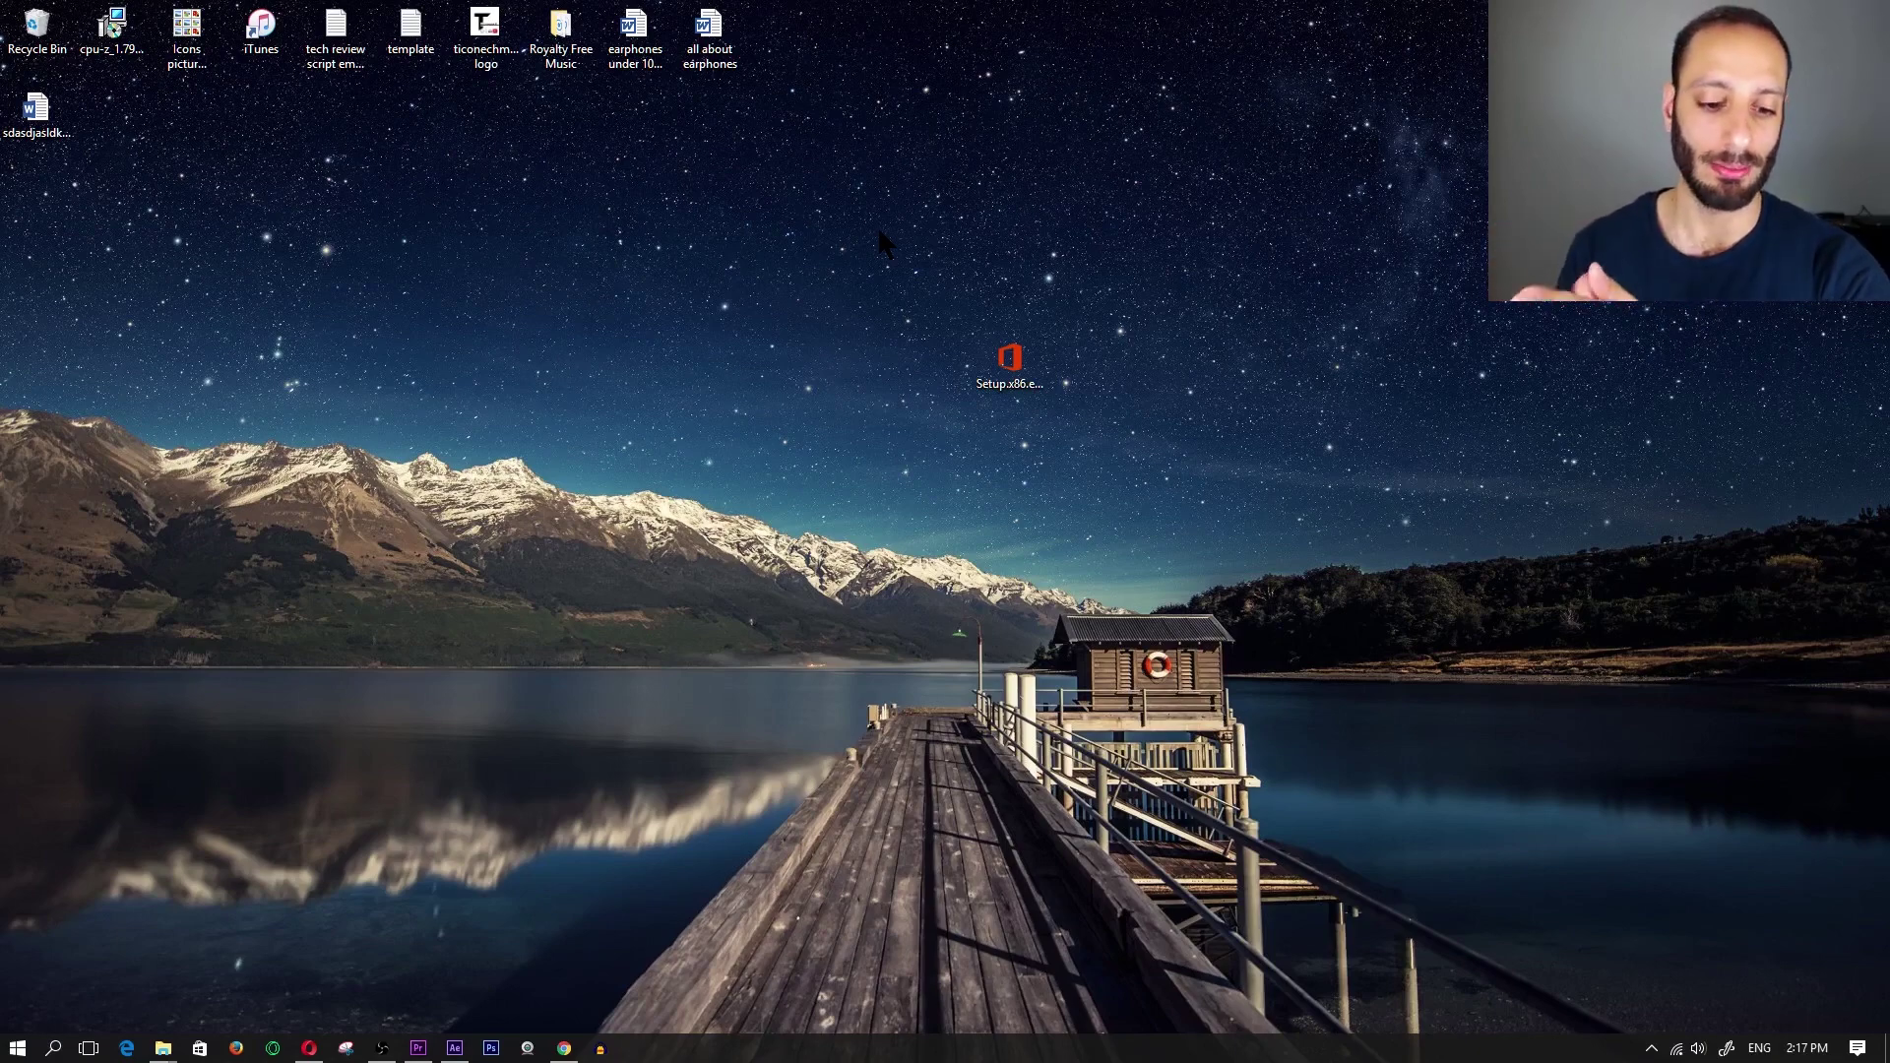
- Search the Start menu for 'office' and launch Excel 2016, then Word 2016
click(34, 1053)
text(o)
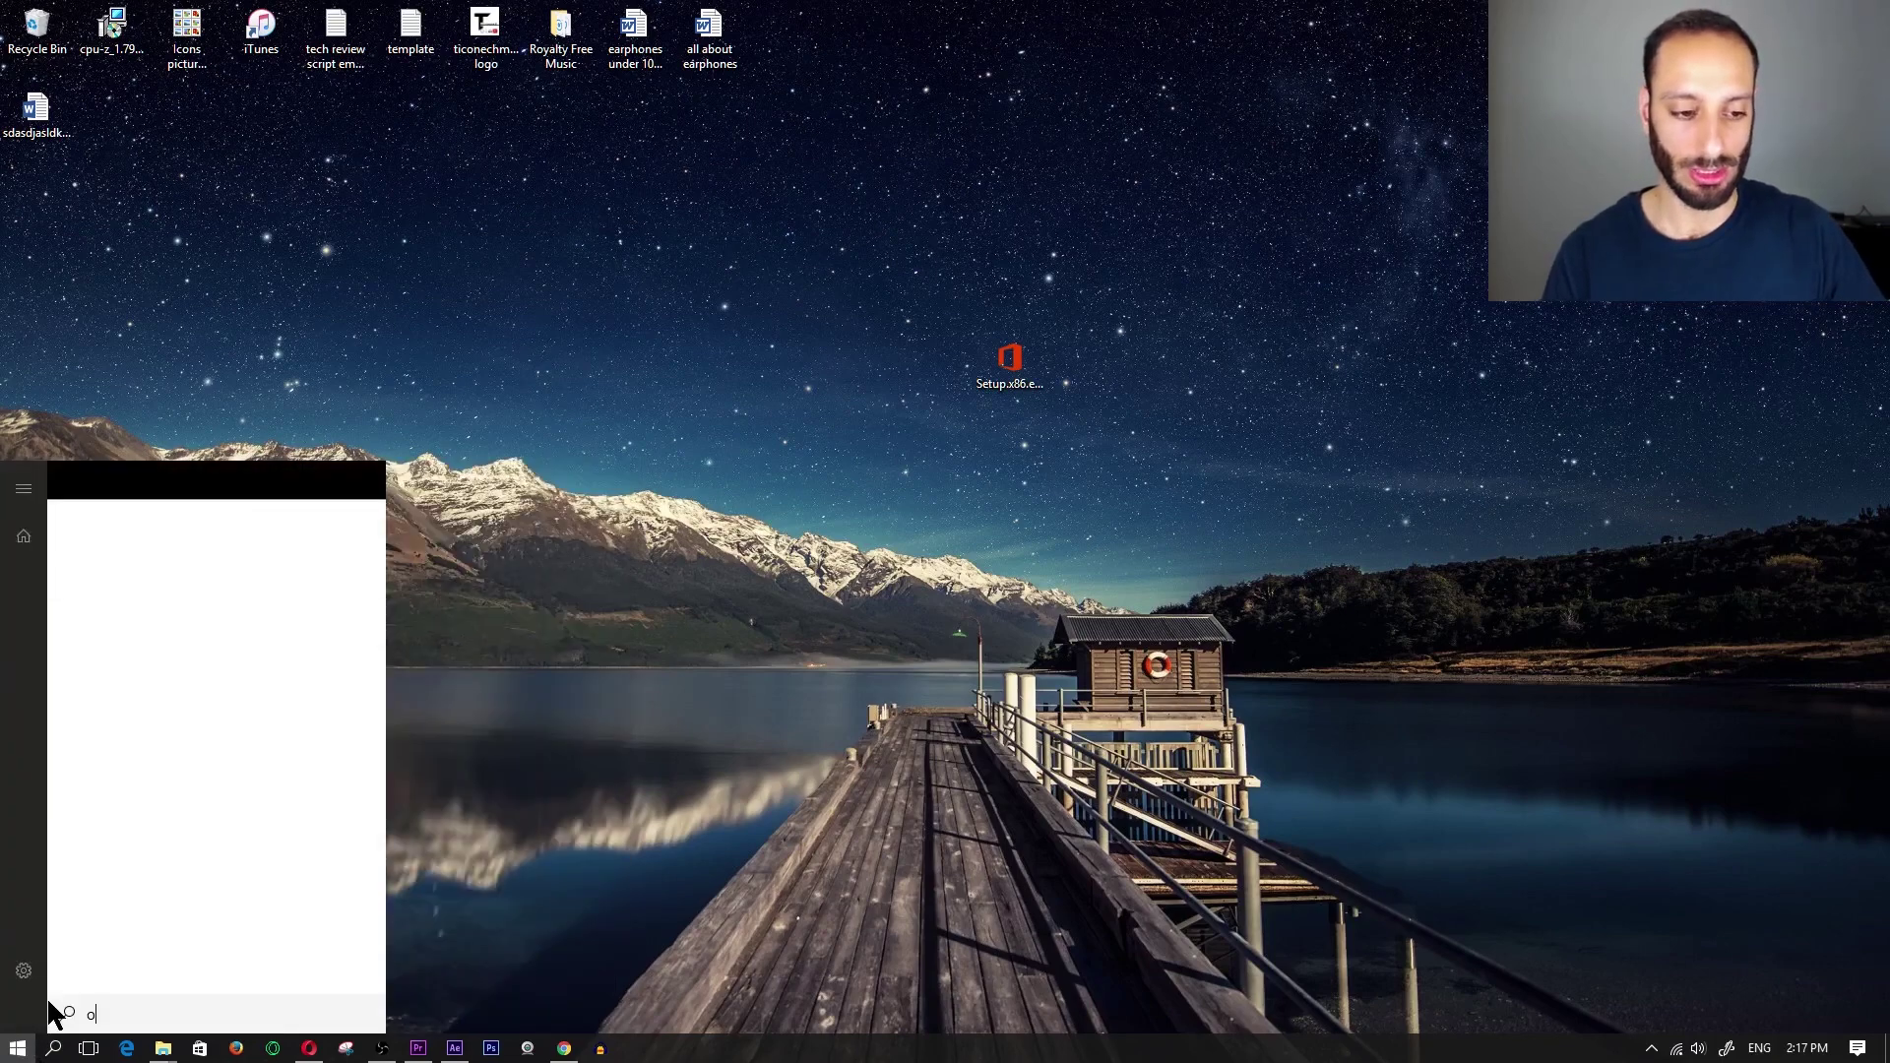
text(ffice)
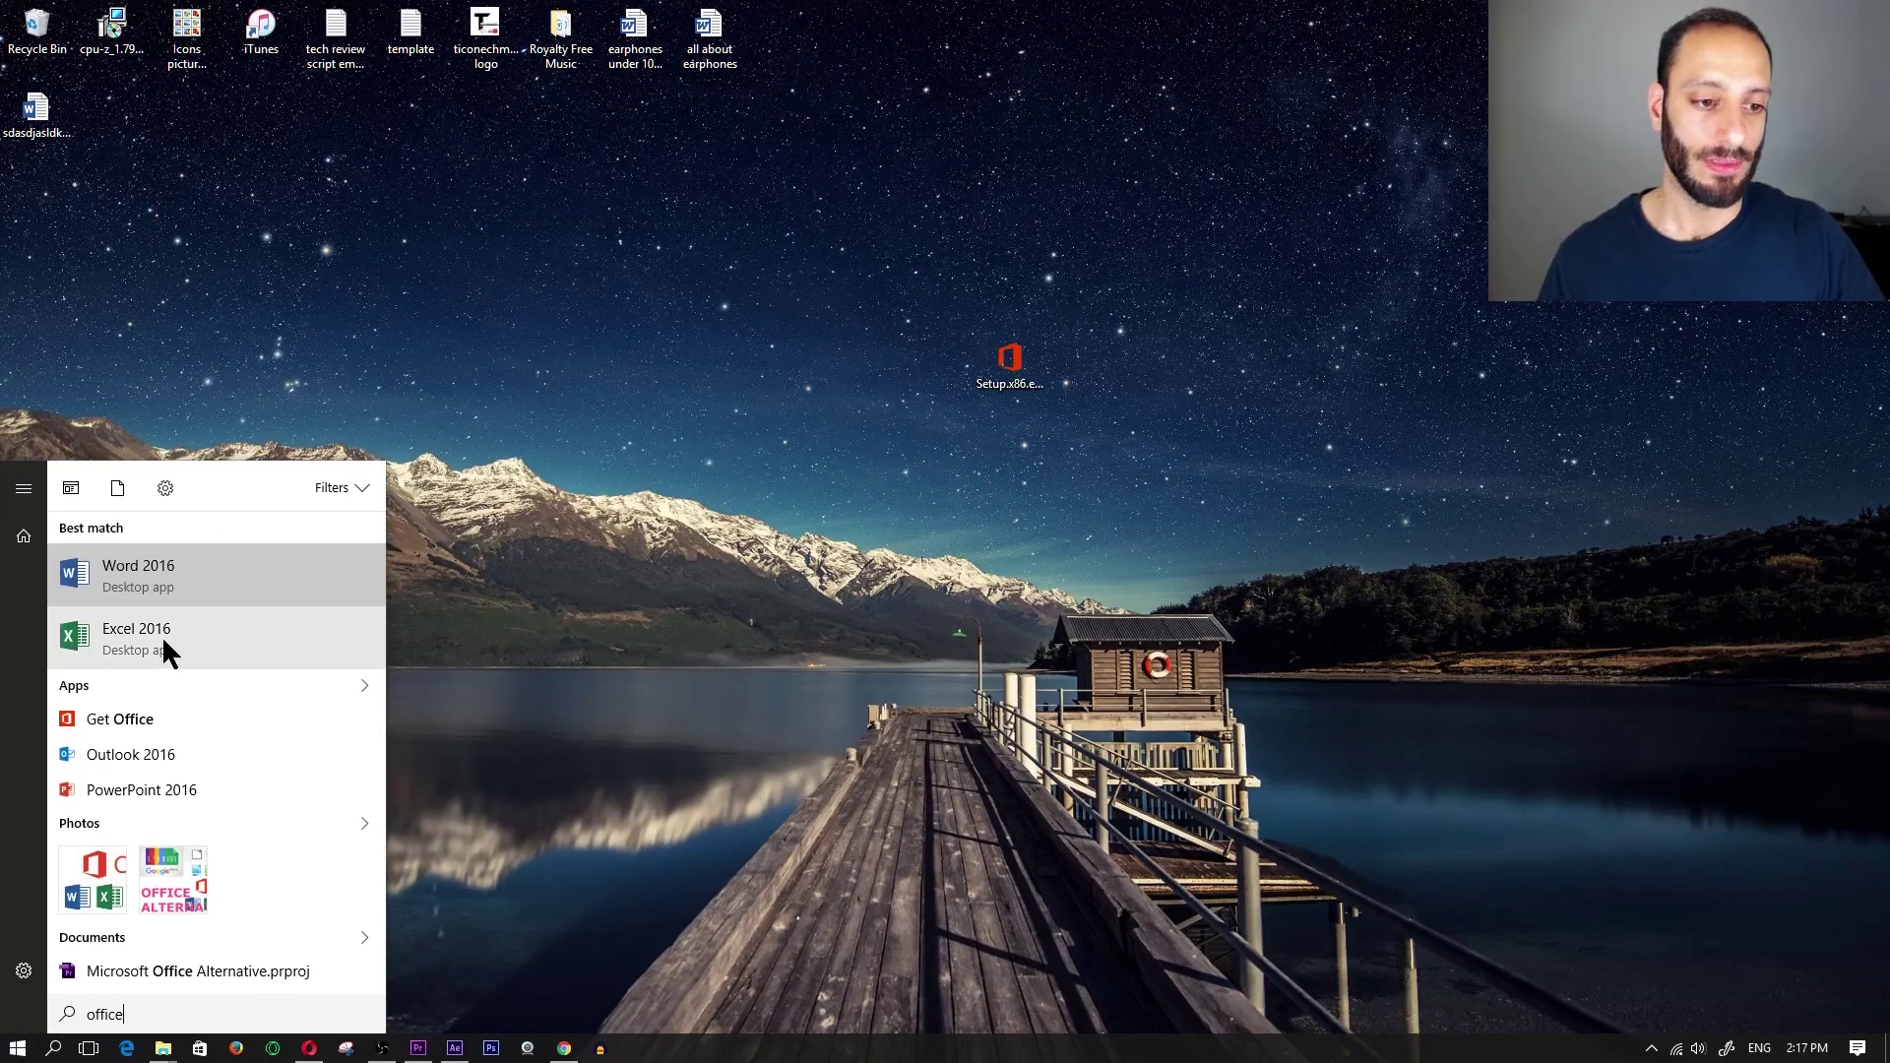
click(165, 645)
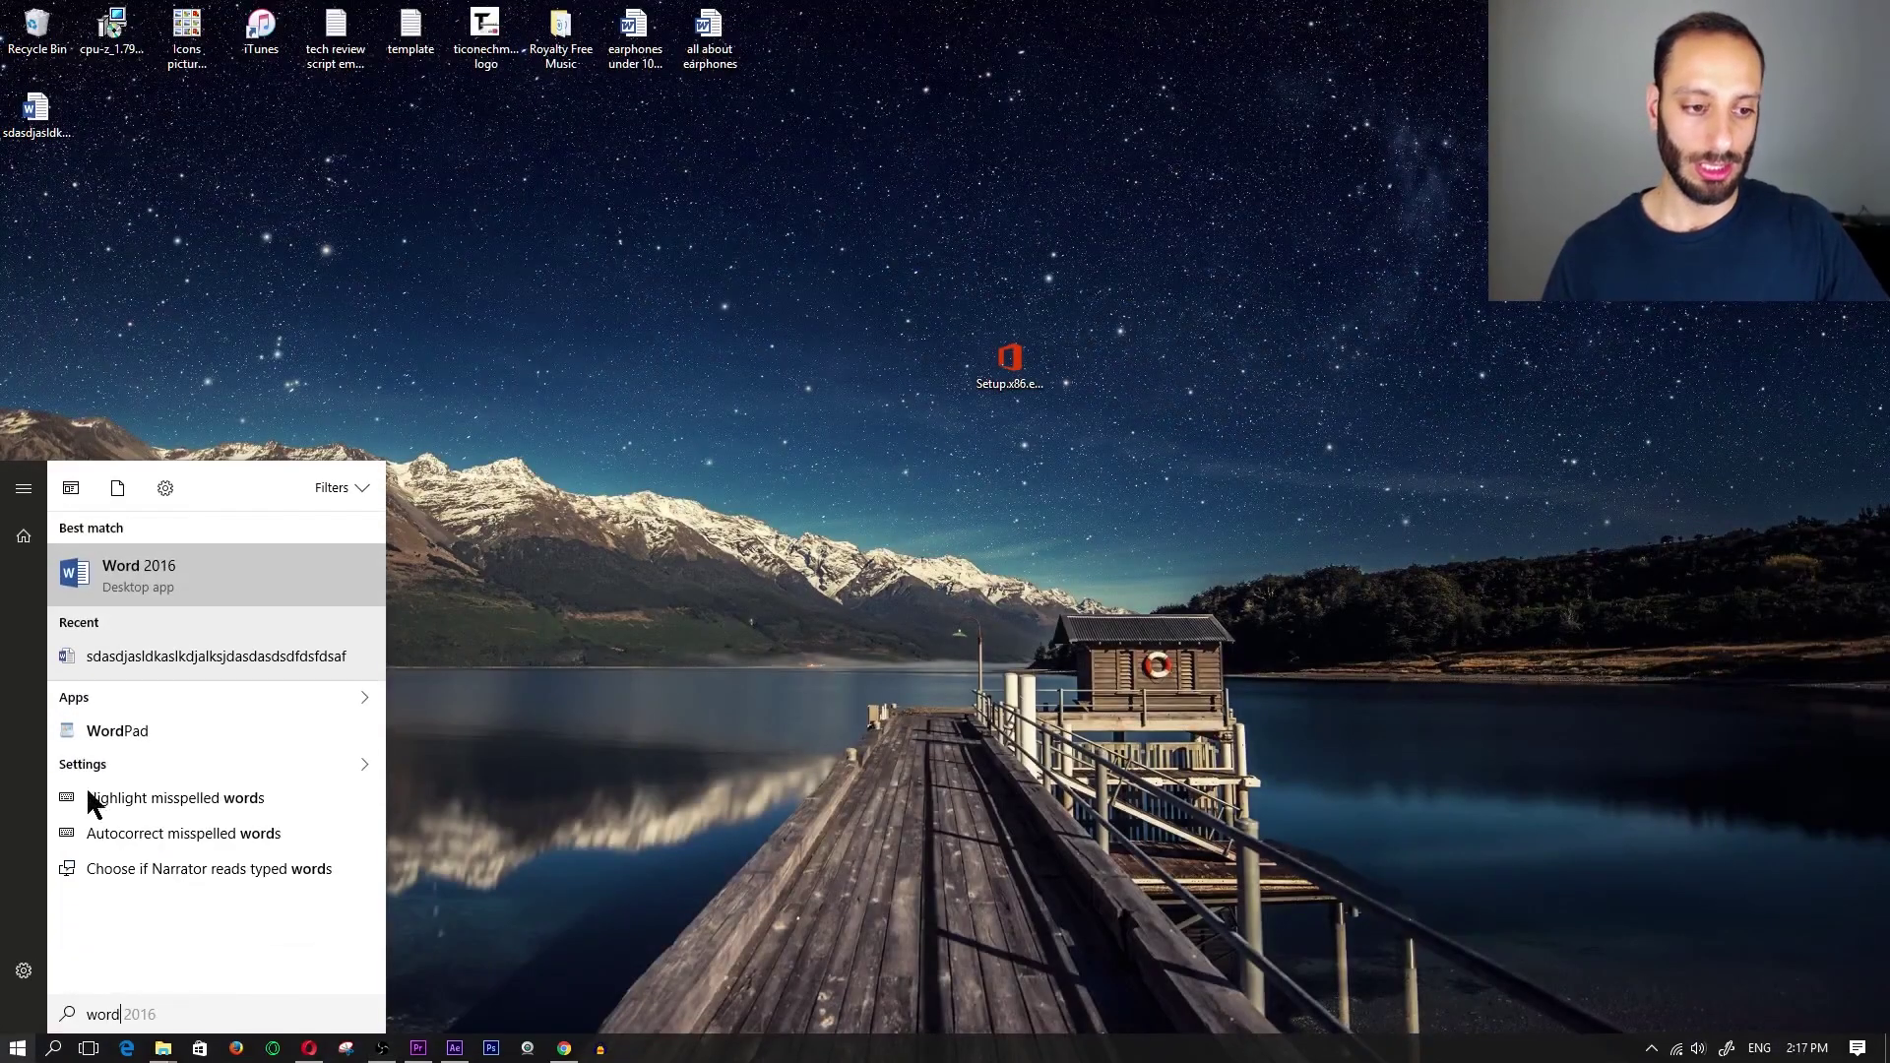
click(202, 571)
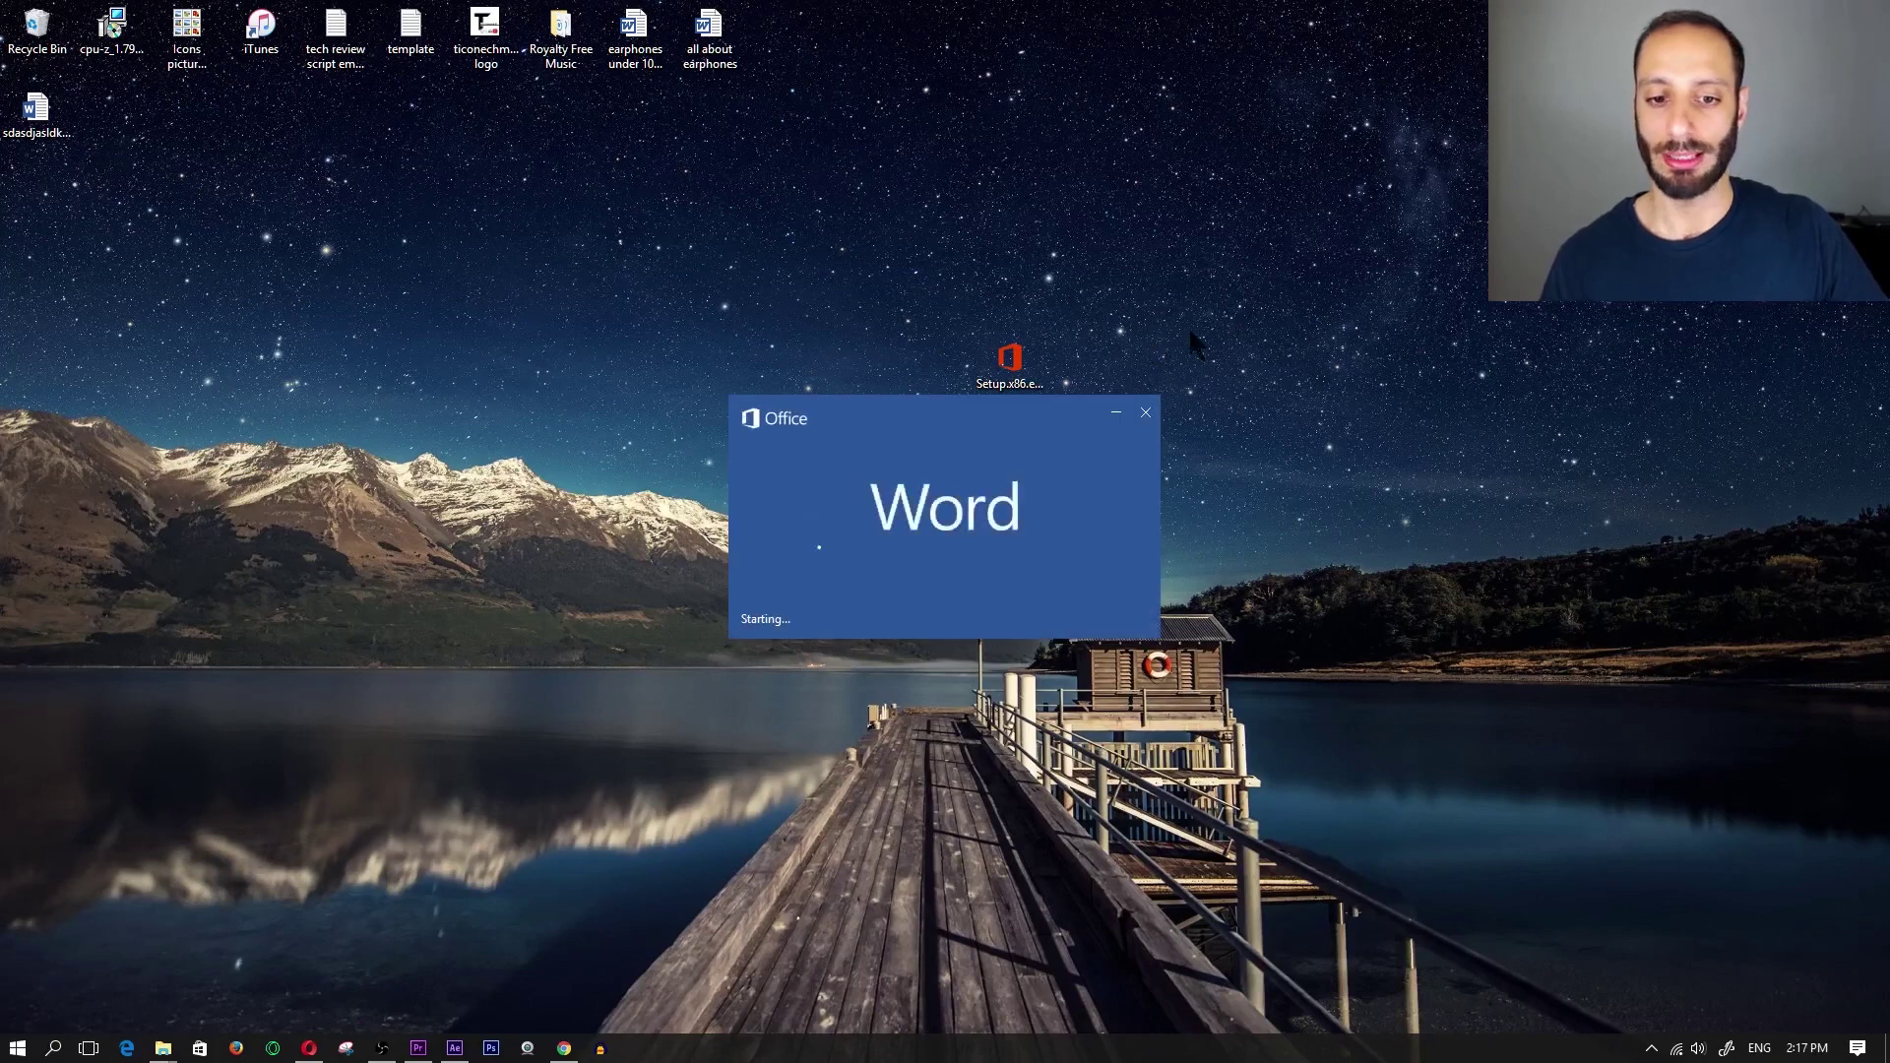